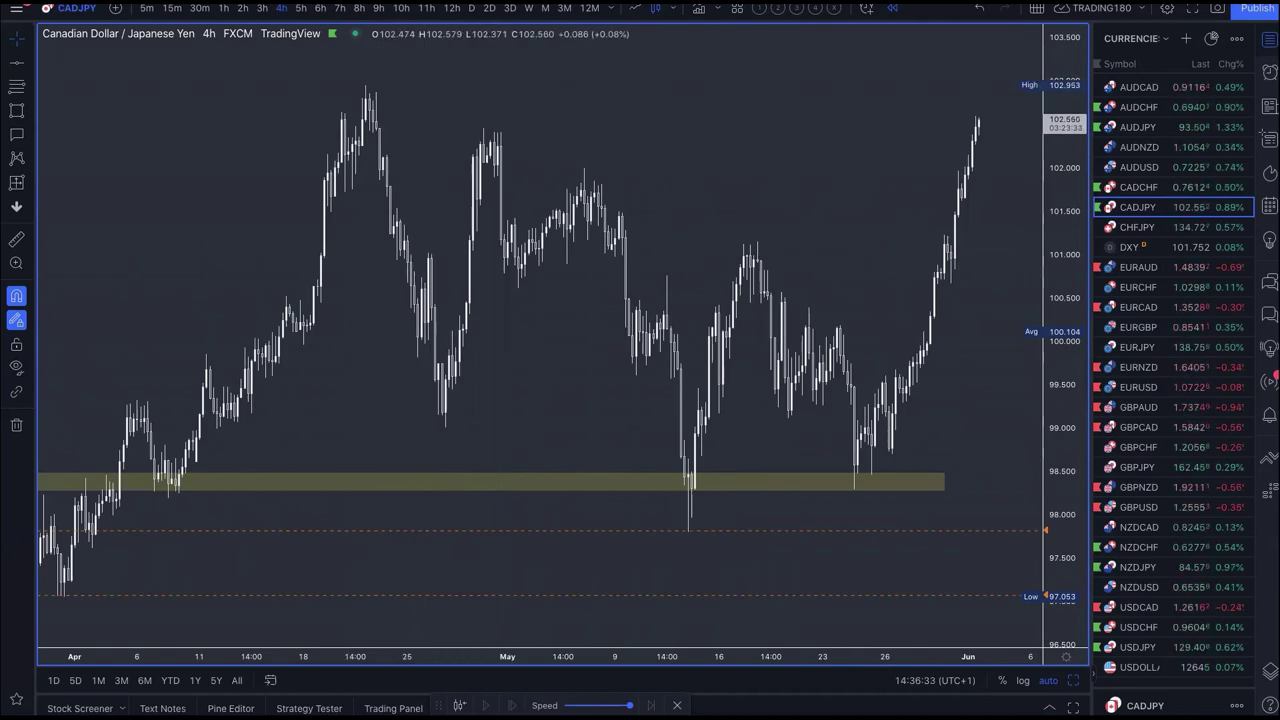
Switch away from the CADJPY chart to the call slide and the Trading180 Discord discussion room
key(super+Tab)
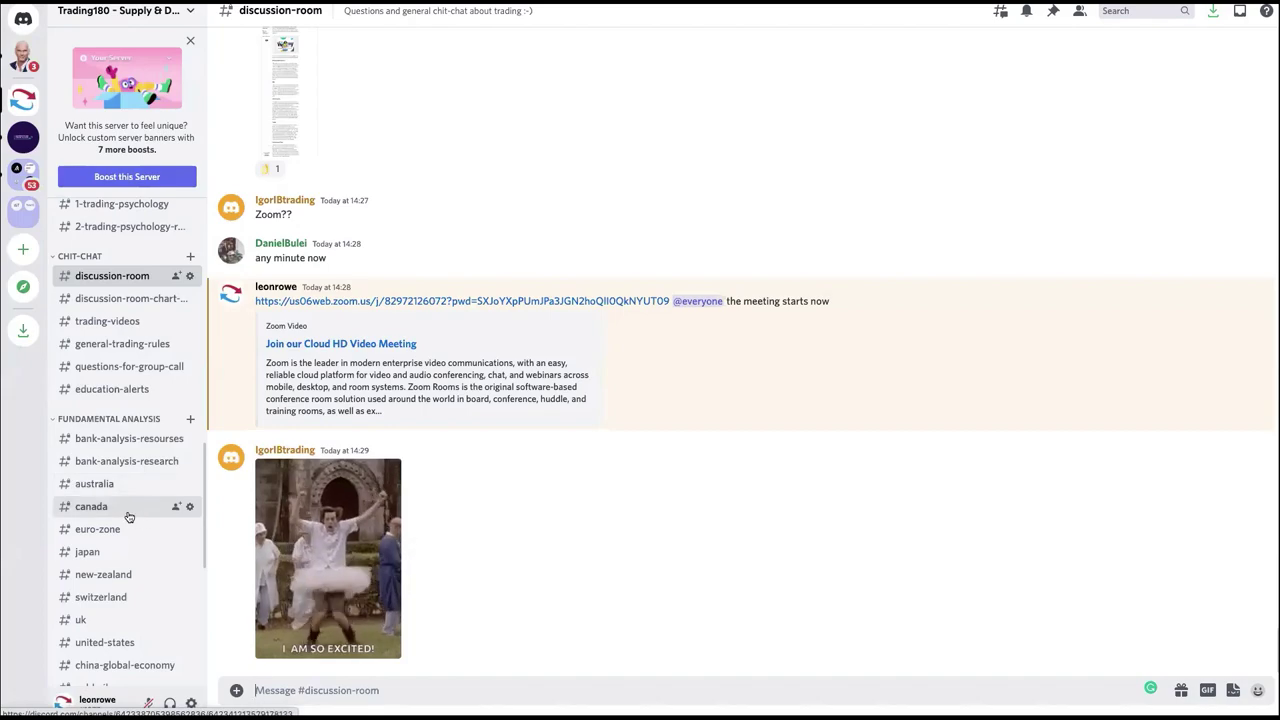
Open Discord's #canada channel and scroll to the 1 June Bloomberg Bank of Canada post
click(128, 516)
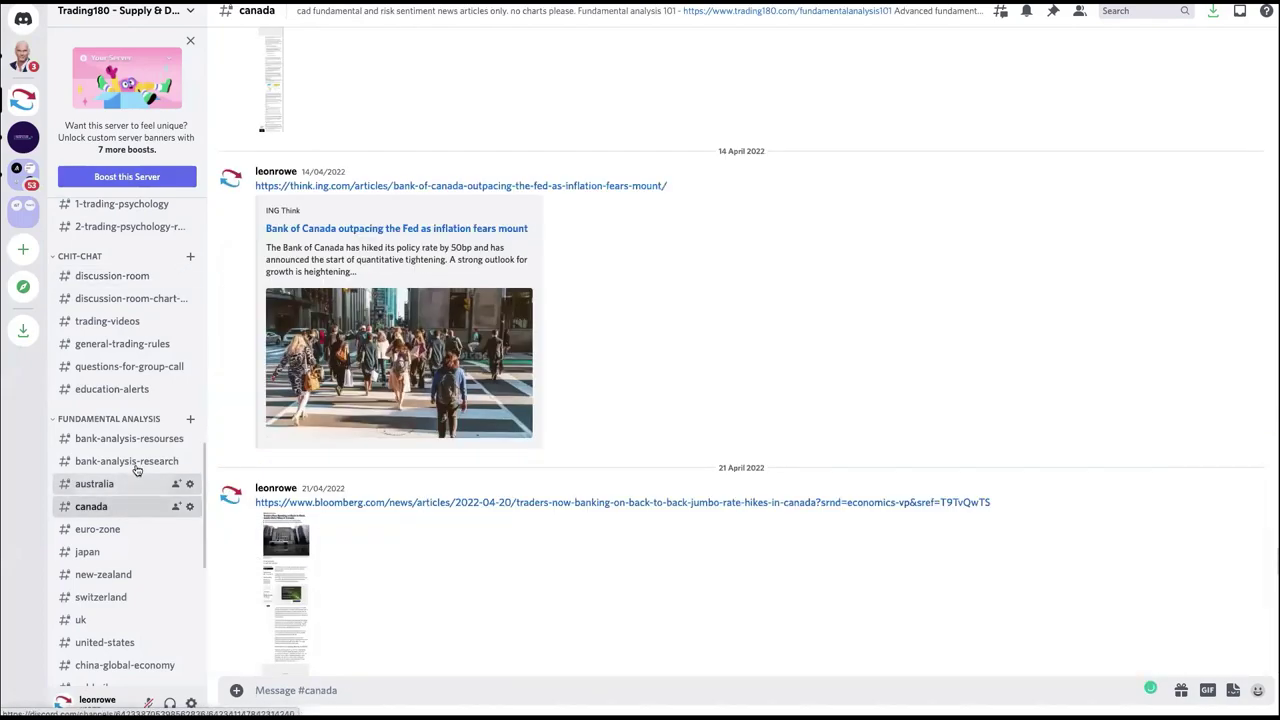
click(118, 278)
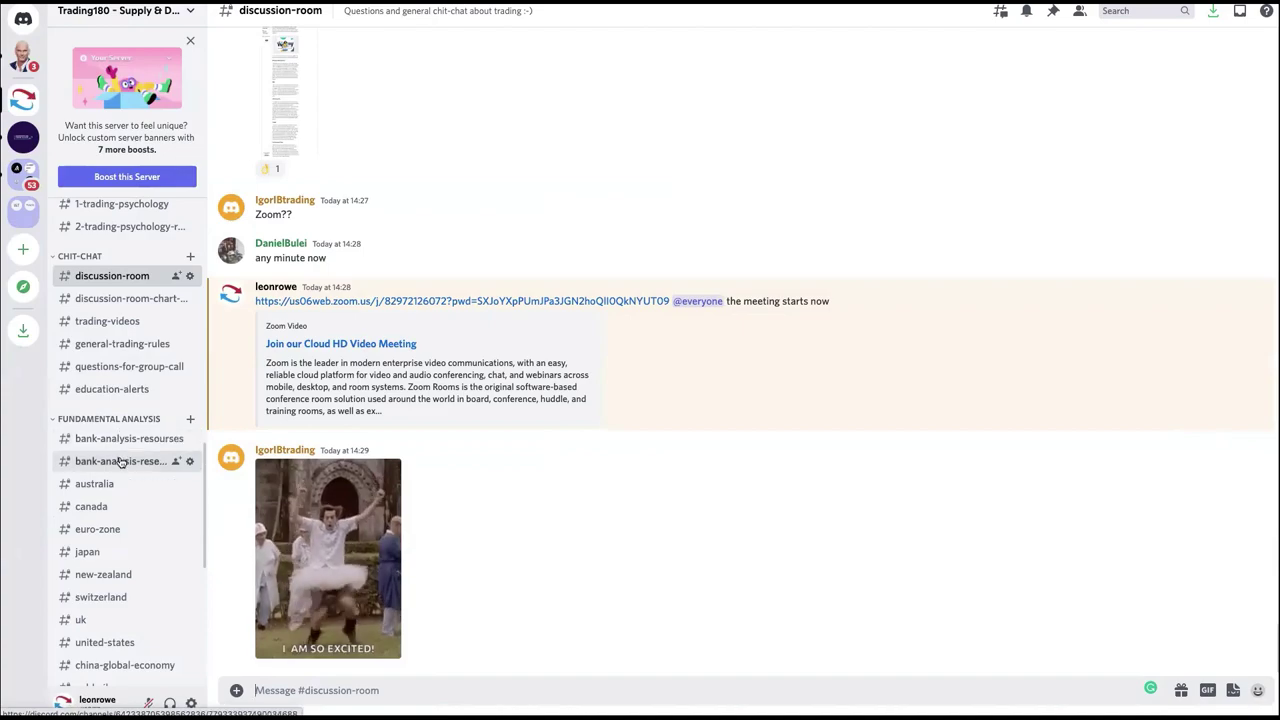
click(116, 514)
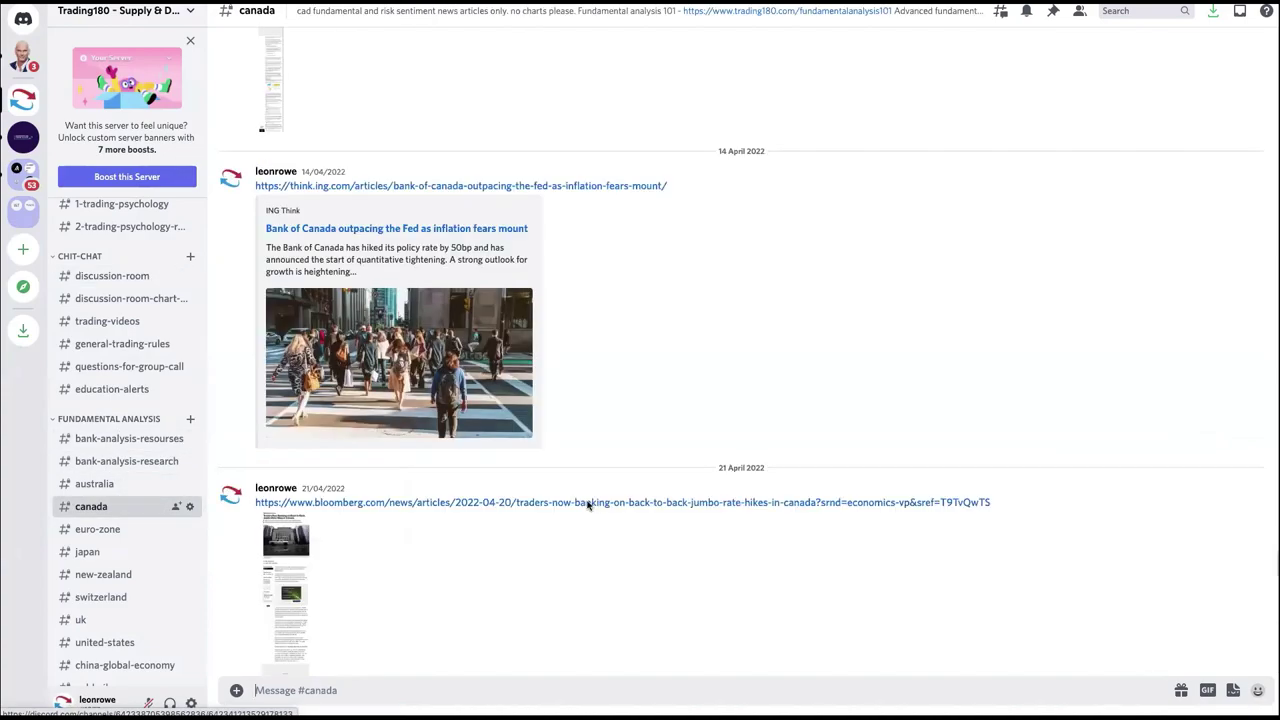
scroll(535, 400, up, 5)
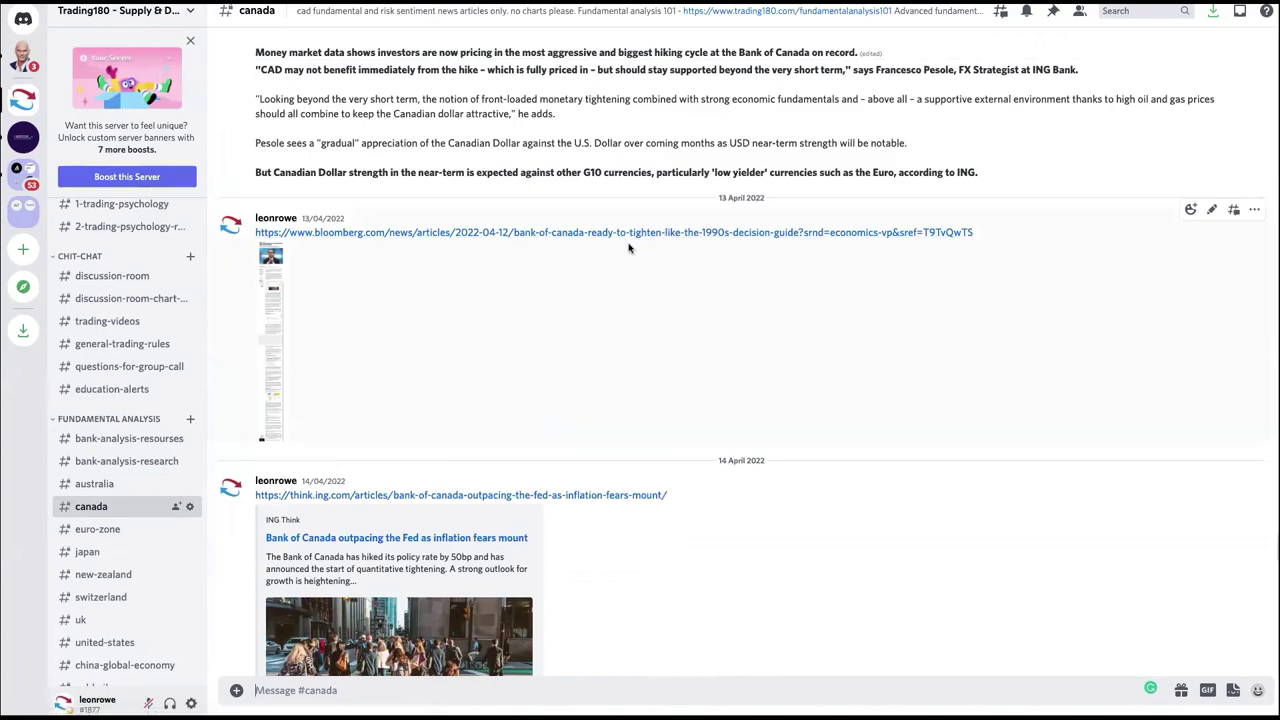
scroll(637, 431, down, 10)
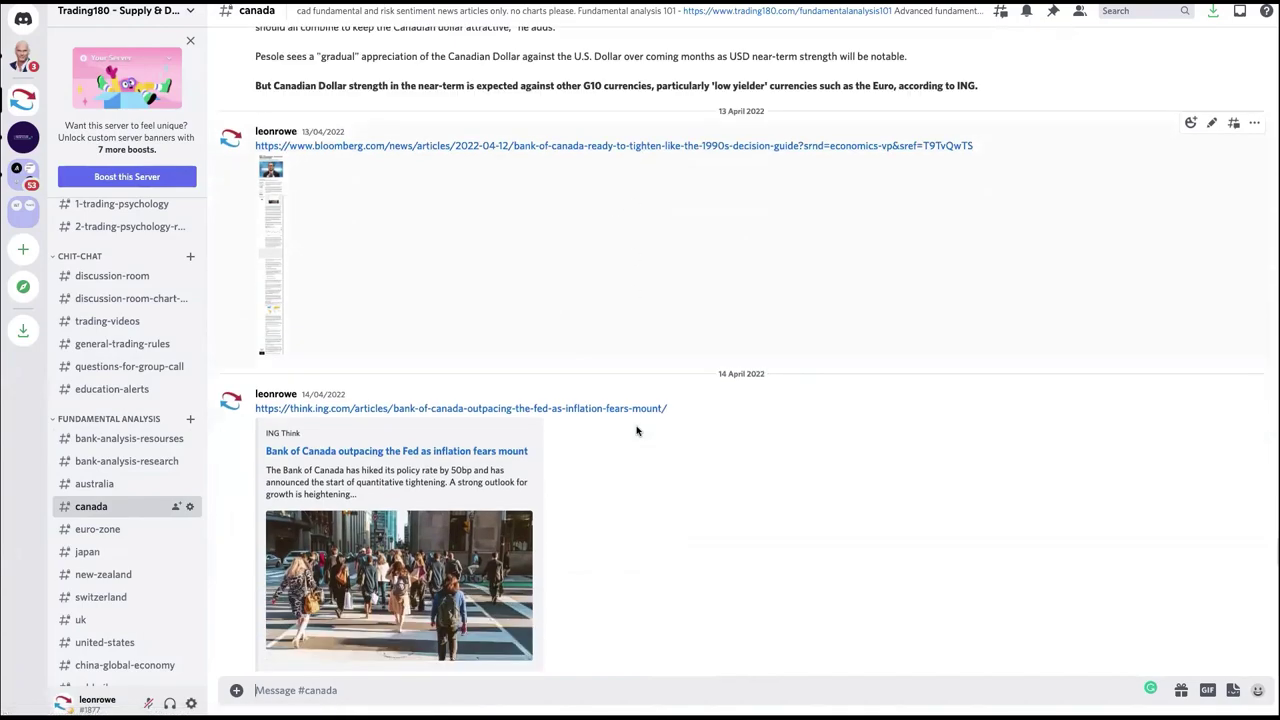
scroll(637, 431, down, 20)
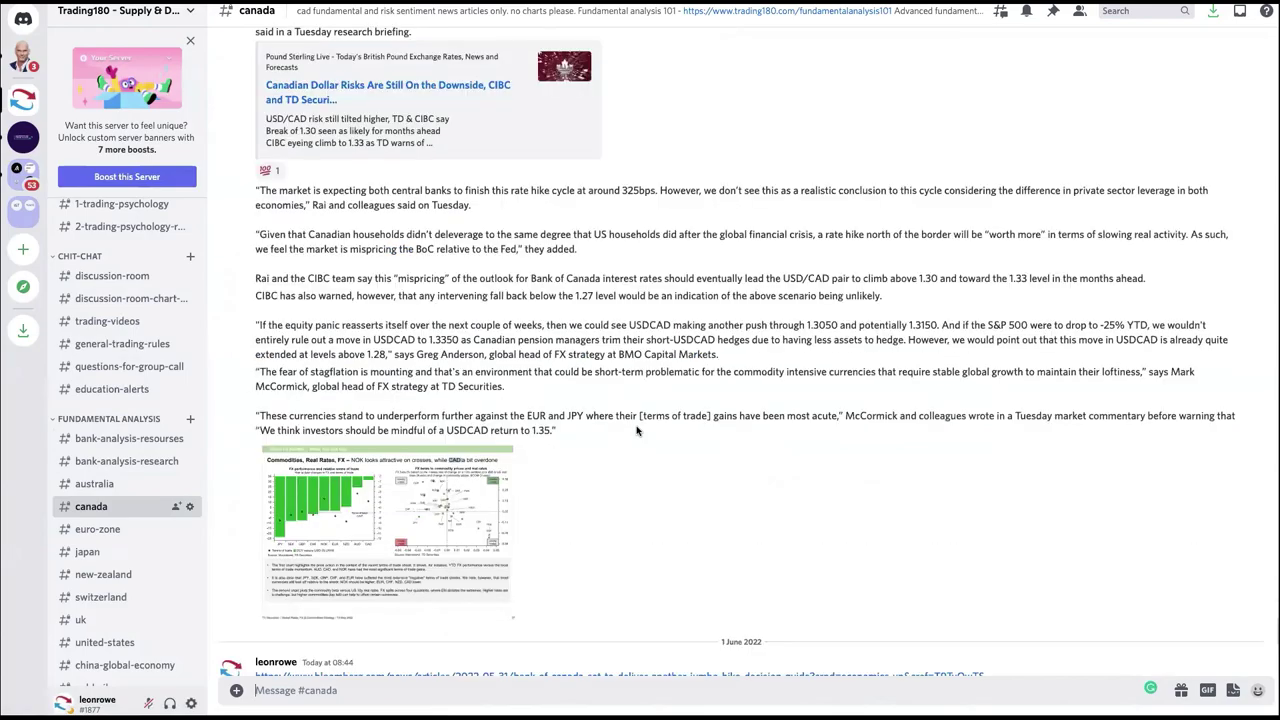
scroll(490, 310, up, 2)
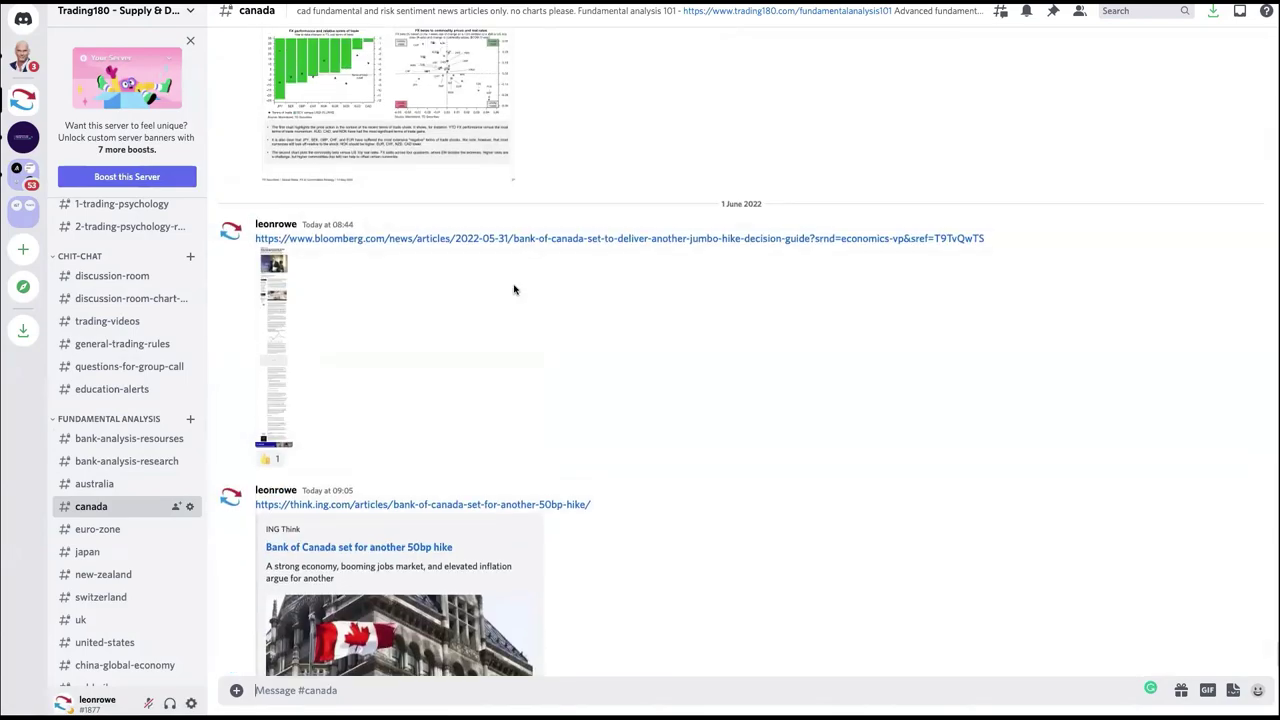
Open the Bloomberg article 'Bank of Canada Set to Deliver Another Jumbo Rate Hike: Decision Guide'
click(557, 240)
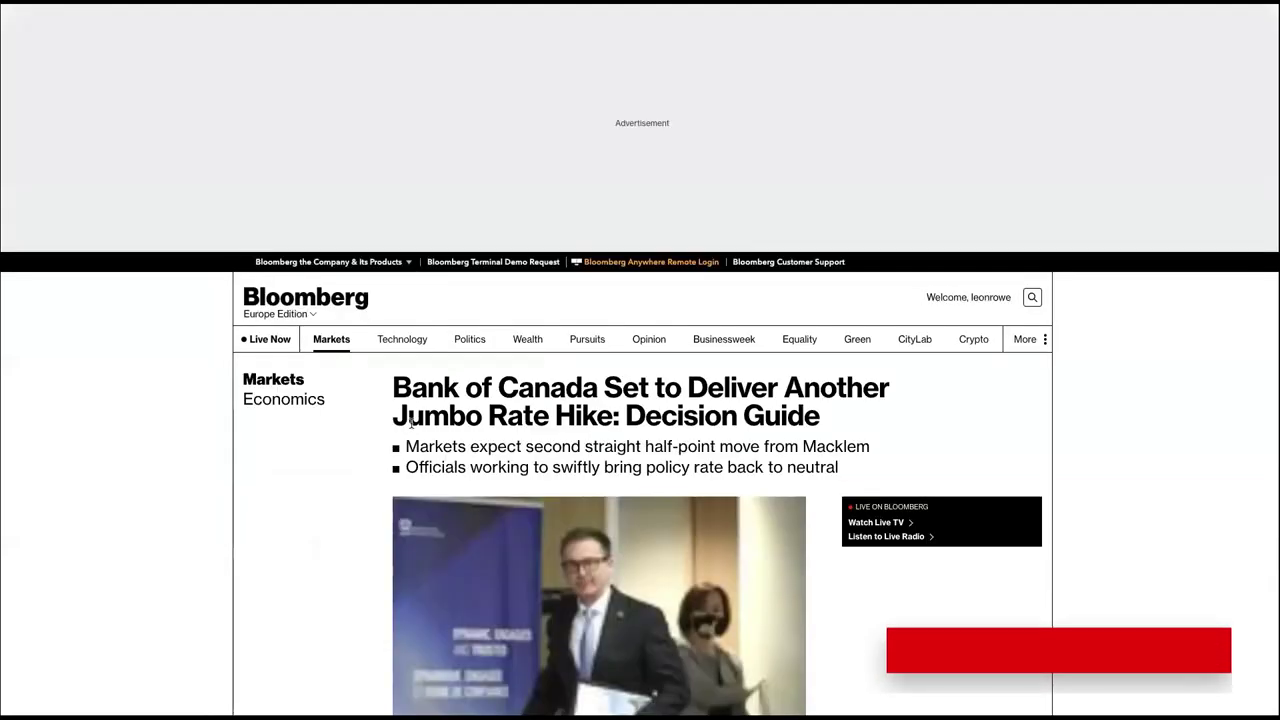
scroll(410, 497, down, 5)
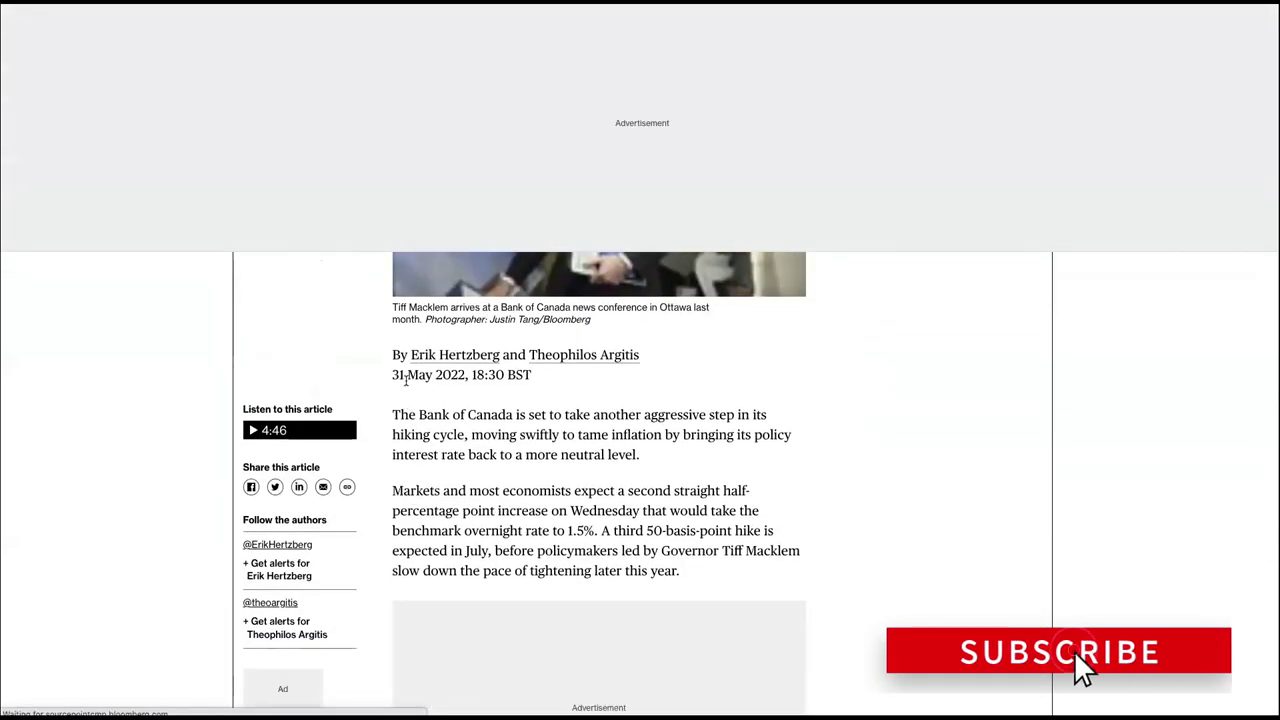
scroll(410, 407, up, 3)
scroll(410, 407, up, 3)
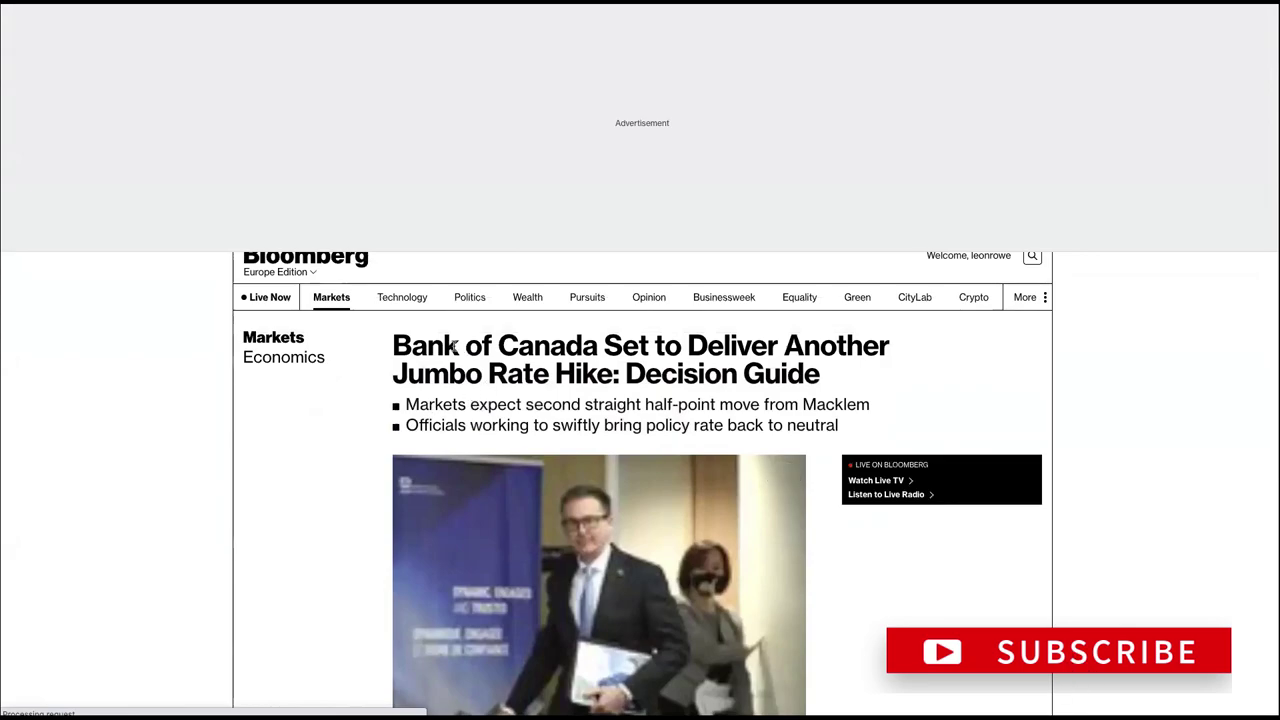
Highlight the article's rate-hike headline and scroll down through the text
drag(395, 347, 866, 386)
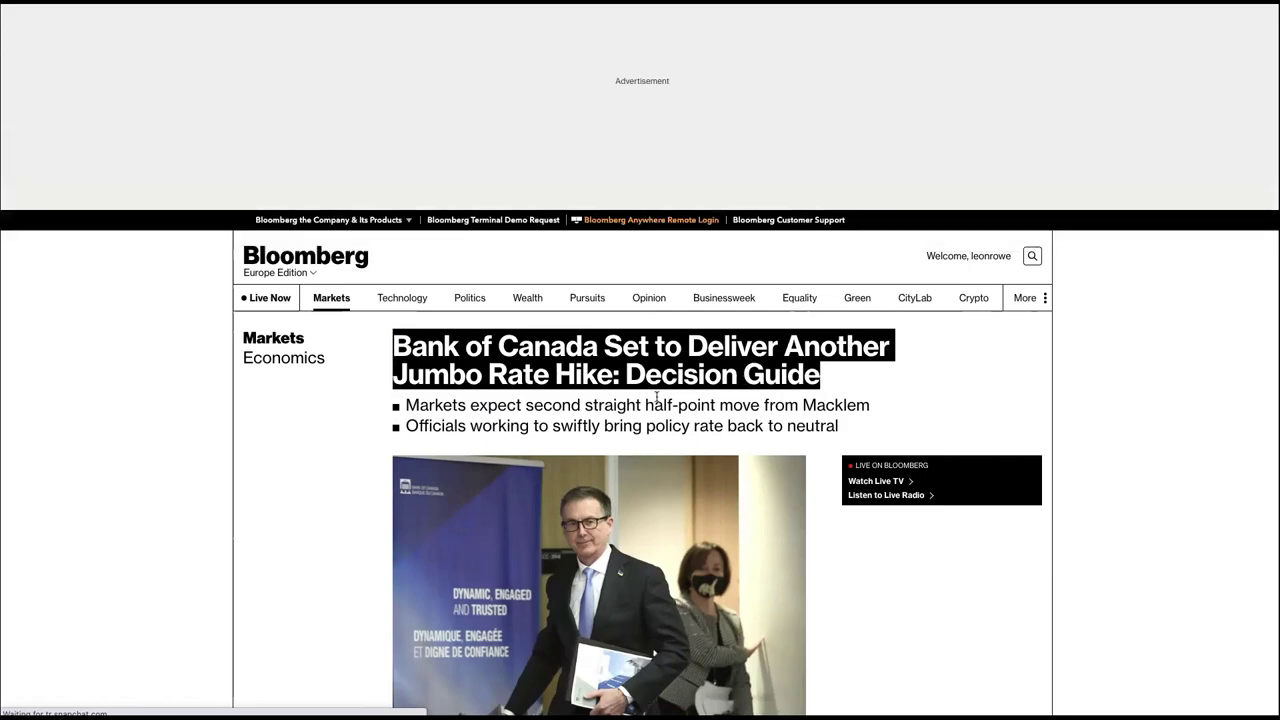
scroll(693, 433, down, 2)
scroll(693, 433, down, 3)
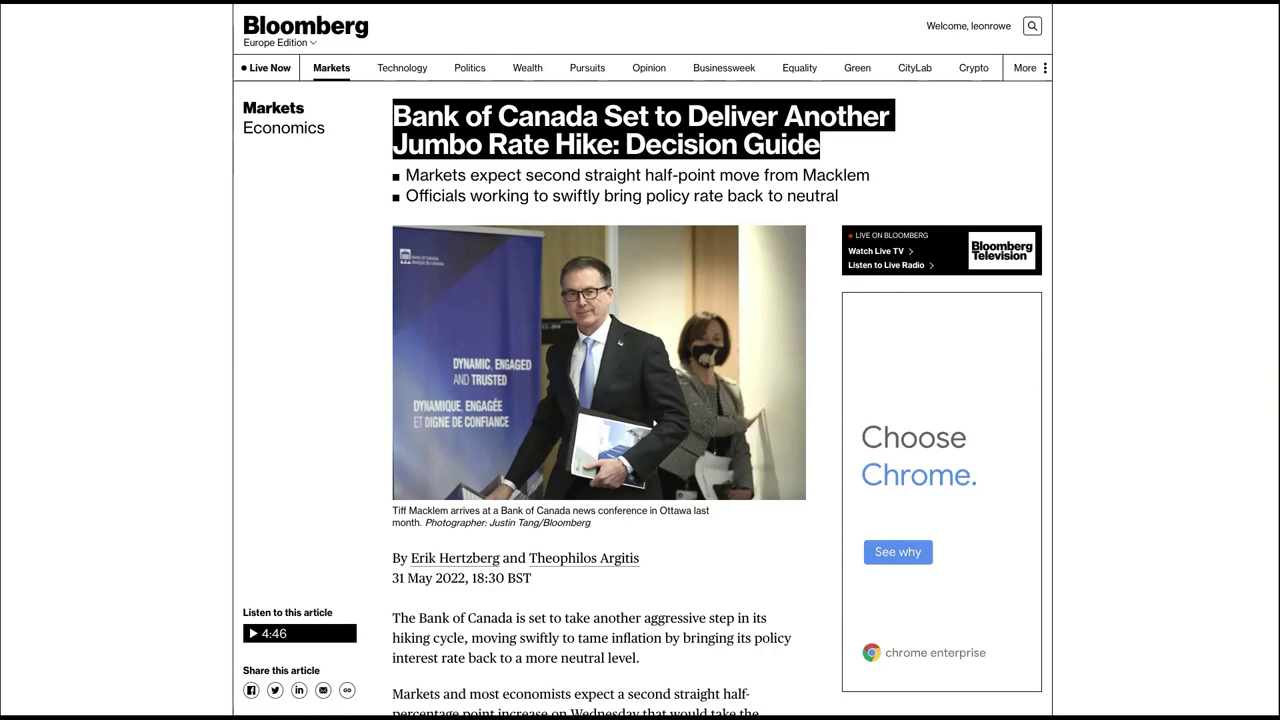
Clear the old selection and highlight the full rate-hike headline again
click(447, 134)
drag(394, 117, 823, 152)
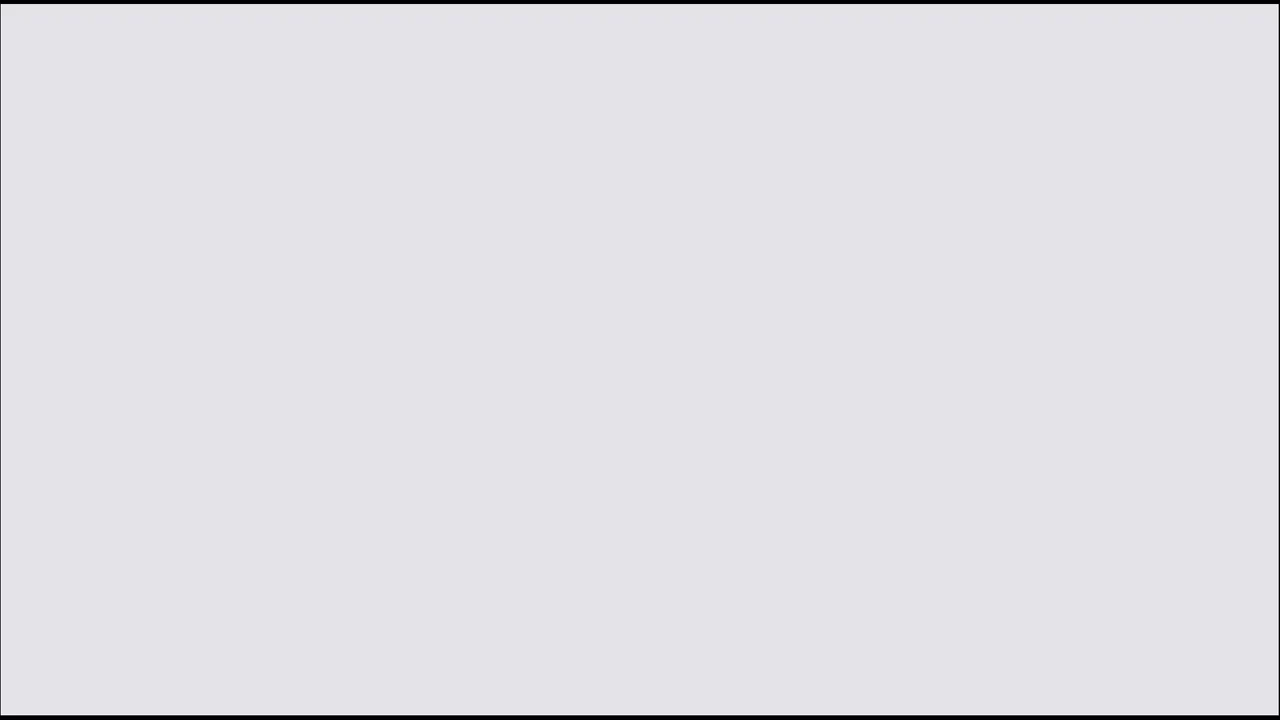
Scroll the #canada channel to the 13 April Bloomberg and 14 April ING Think posts
scroll(549, 436, down, 2)
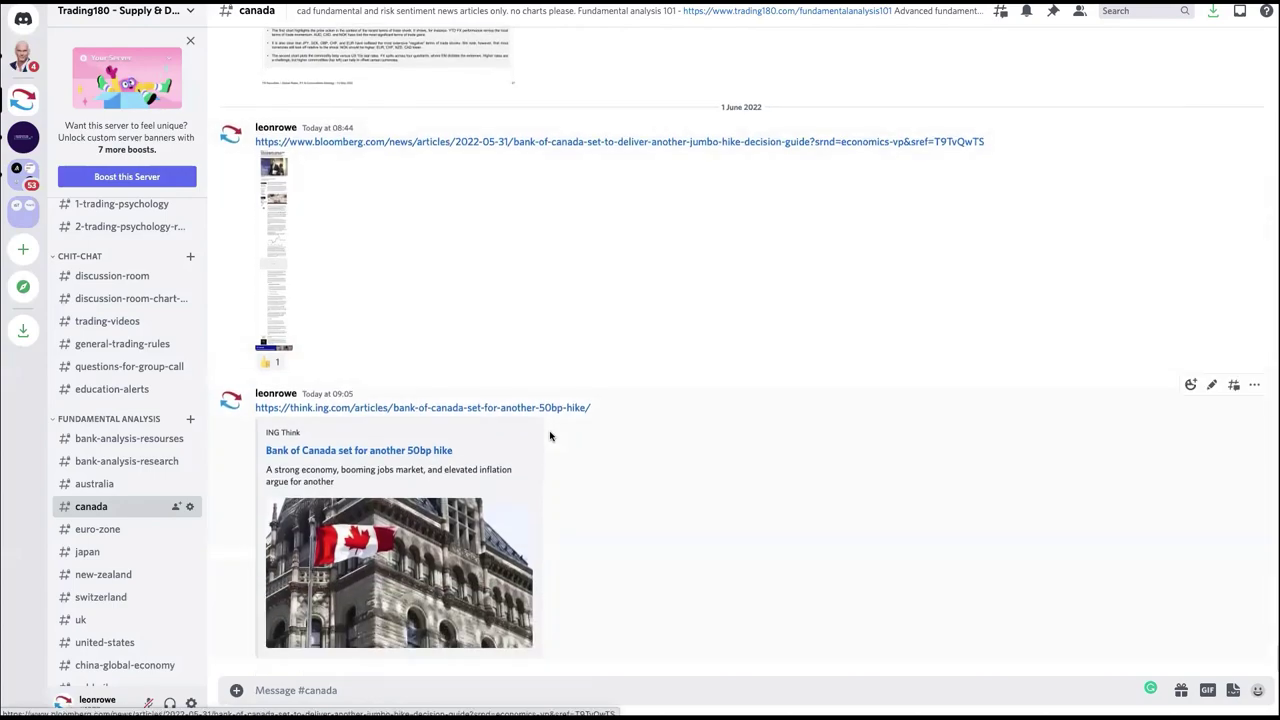
scroll(549, 436, up, 15)
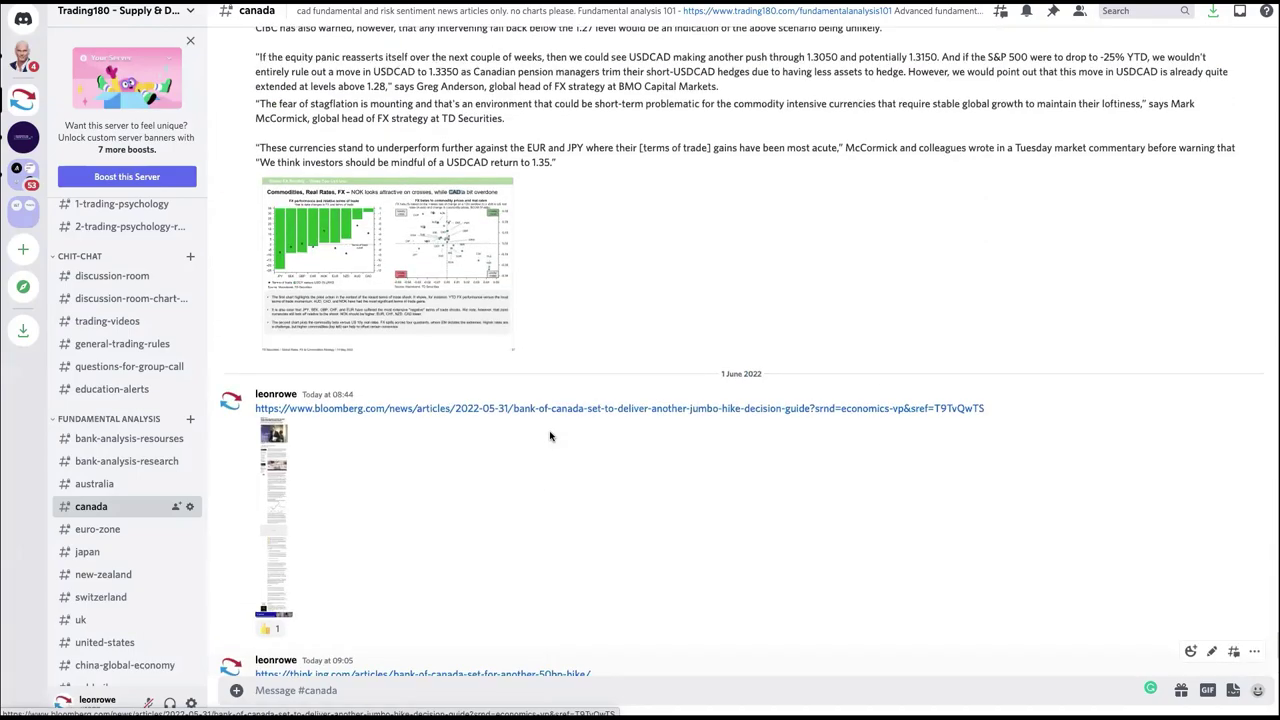
scroll(549, 436, up, 6)
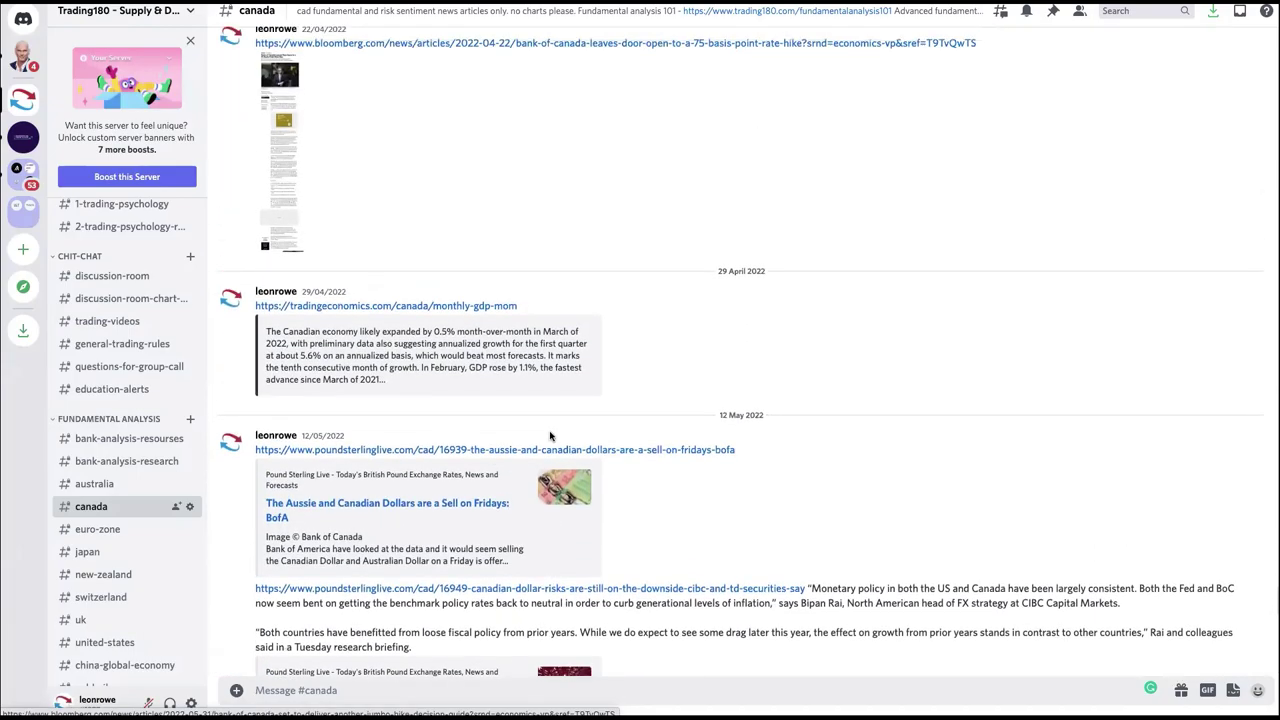
scroll(549, 436, up, 14)
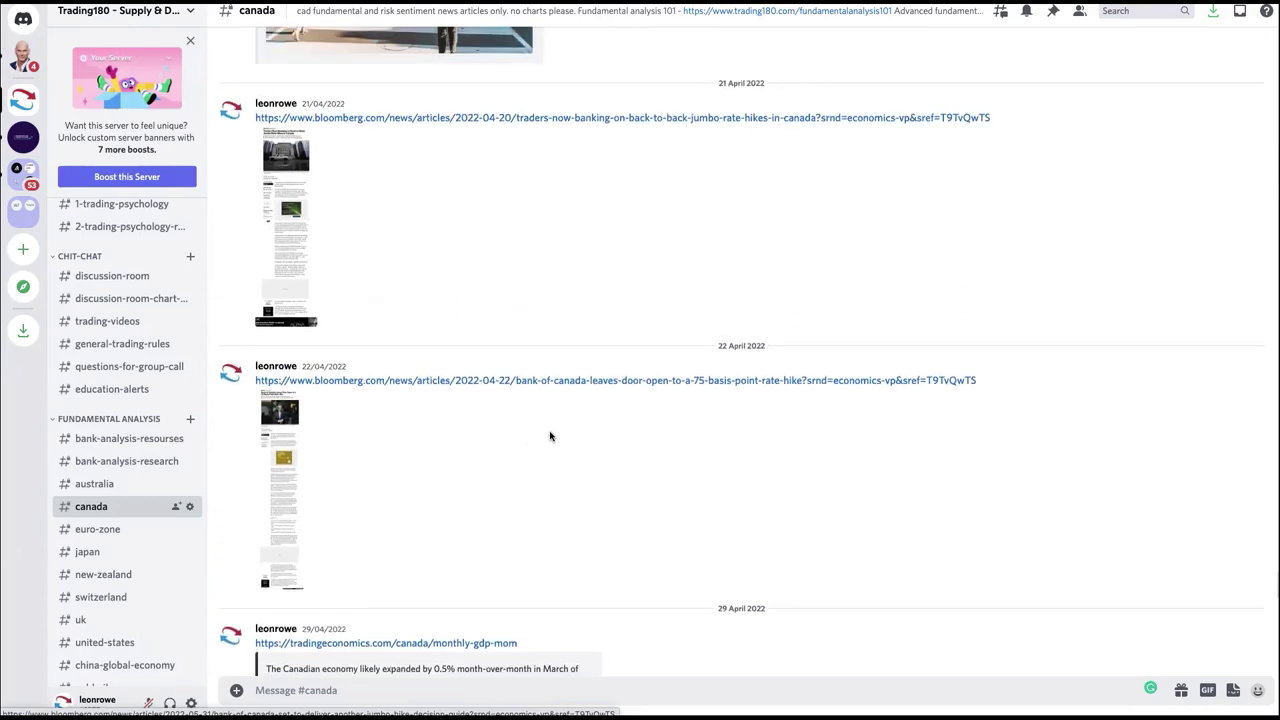
scroll(549, 436, up, 1)
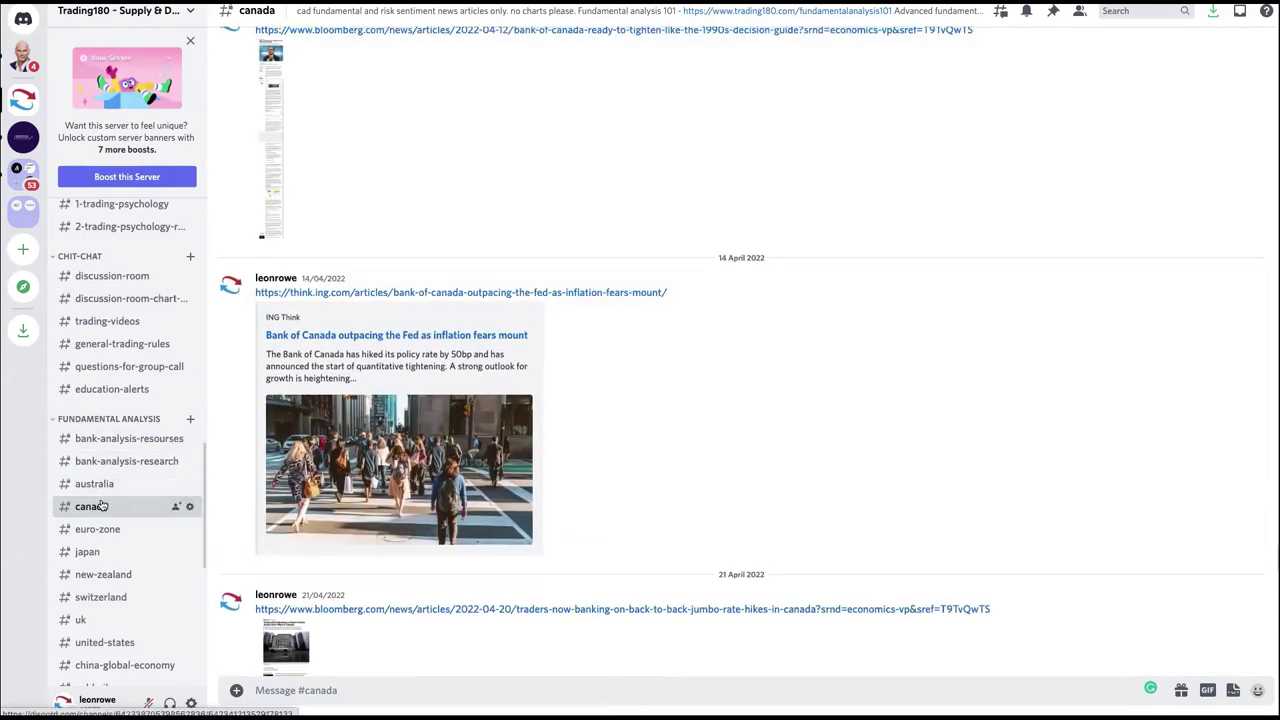
scroll(604, 344, up, 5)
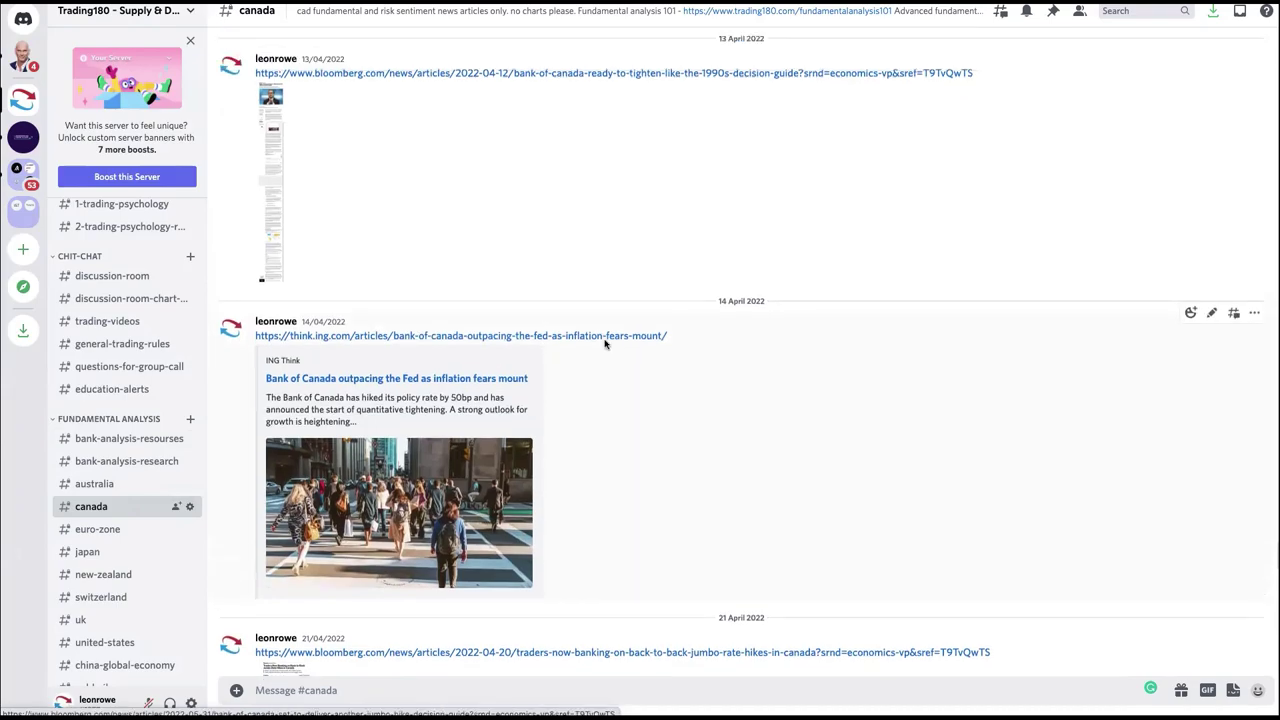
scroll(604, 344, down, 3)
scroll(643, 349, up, 3)
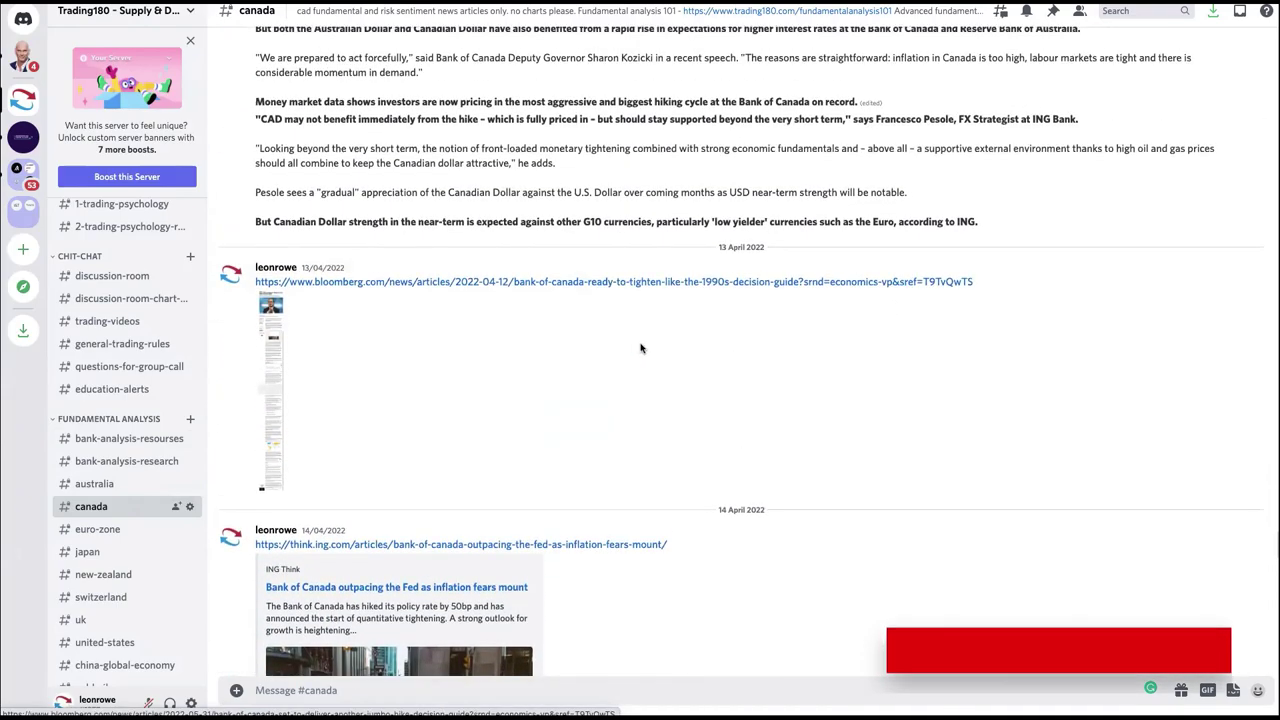
scroll(700, 295, up, 9)
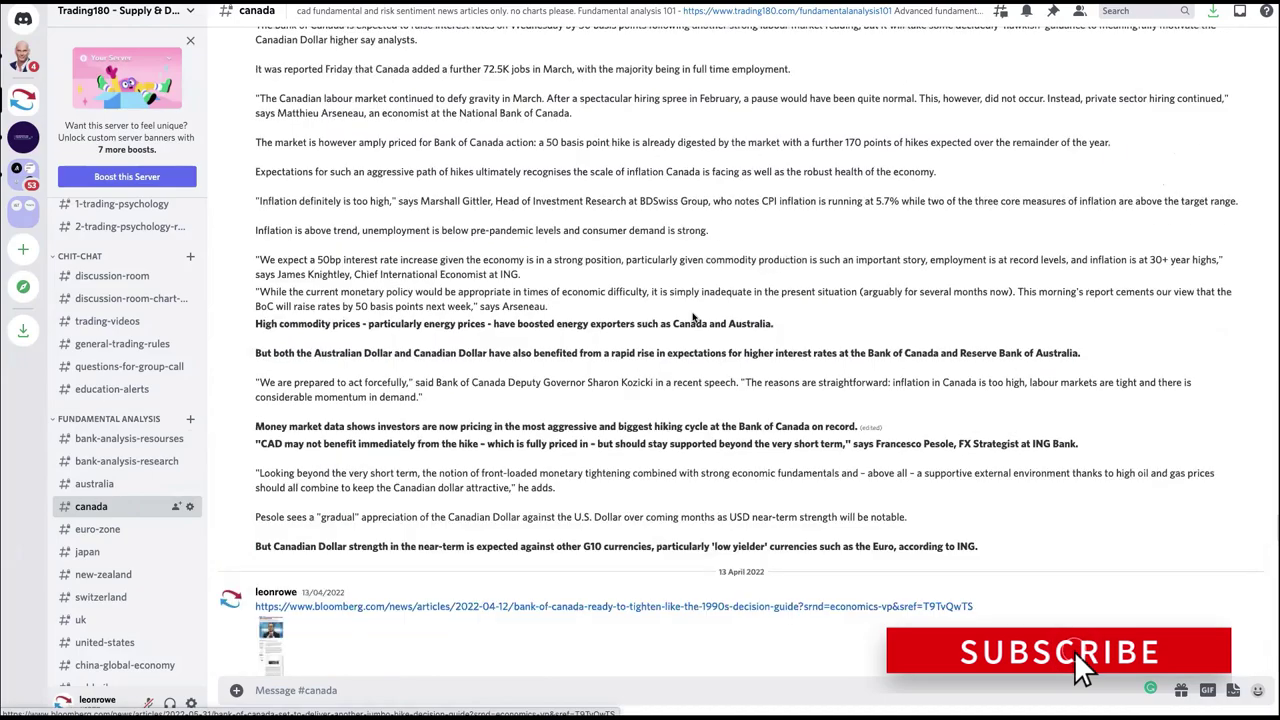
scroll(693, 316, down, 5)
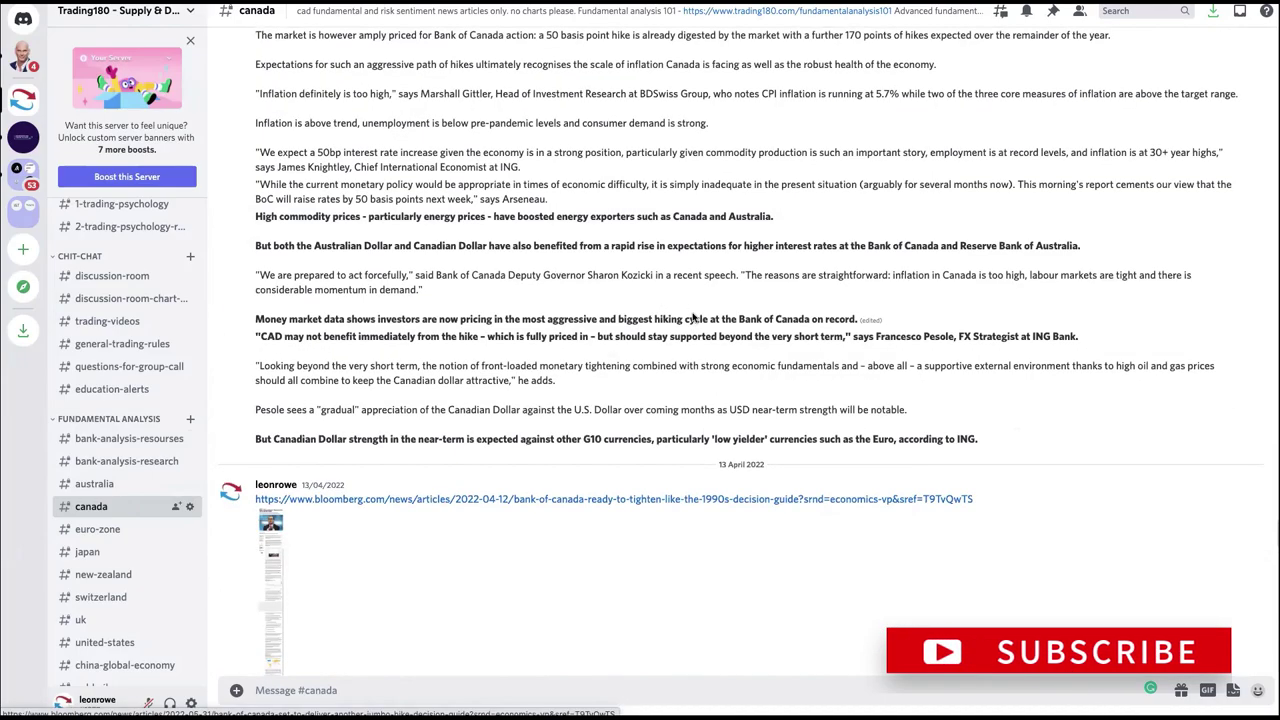
scroll(693, 316, down, 2)
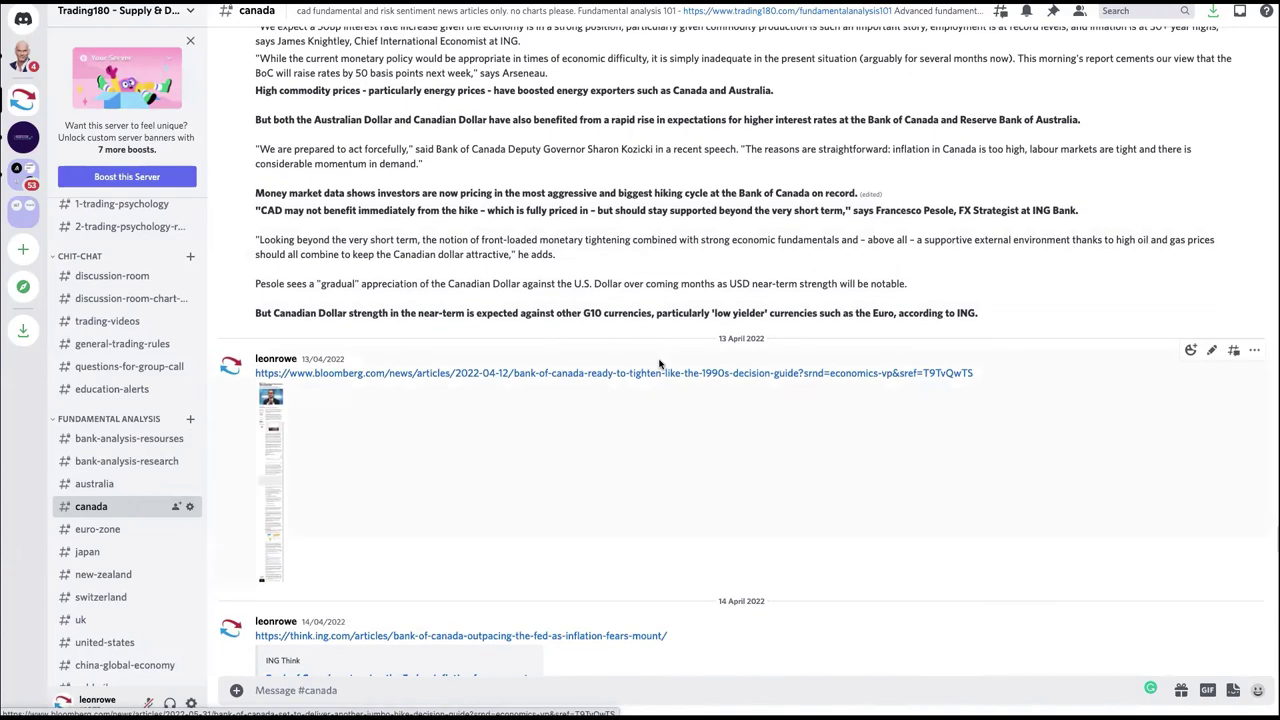
scroll(660, 362, down, 4)
scroll(660, 364, down, 1)
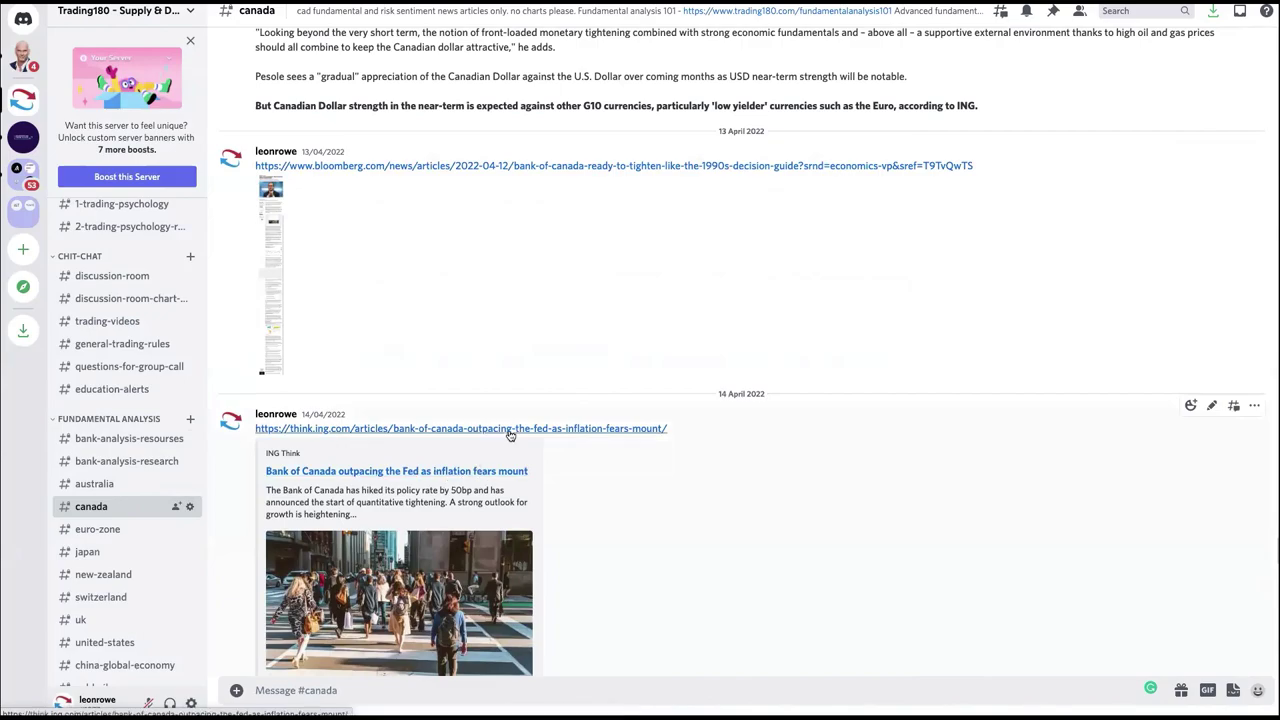
scroll(505, 434, down, 2)
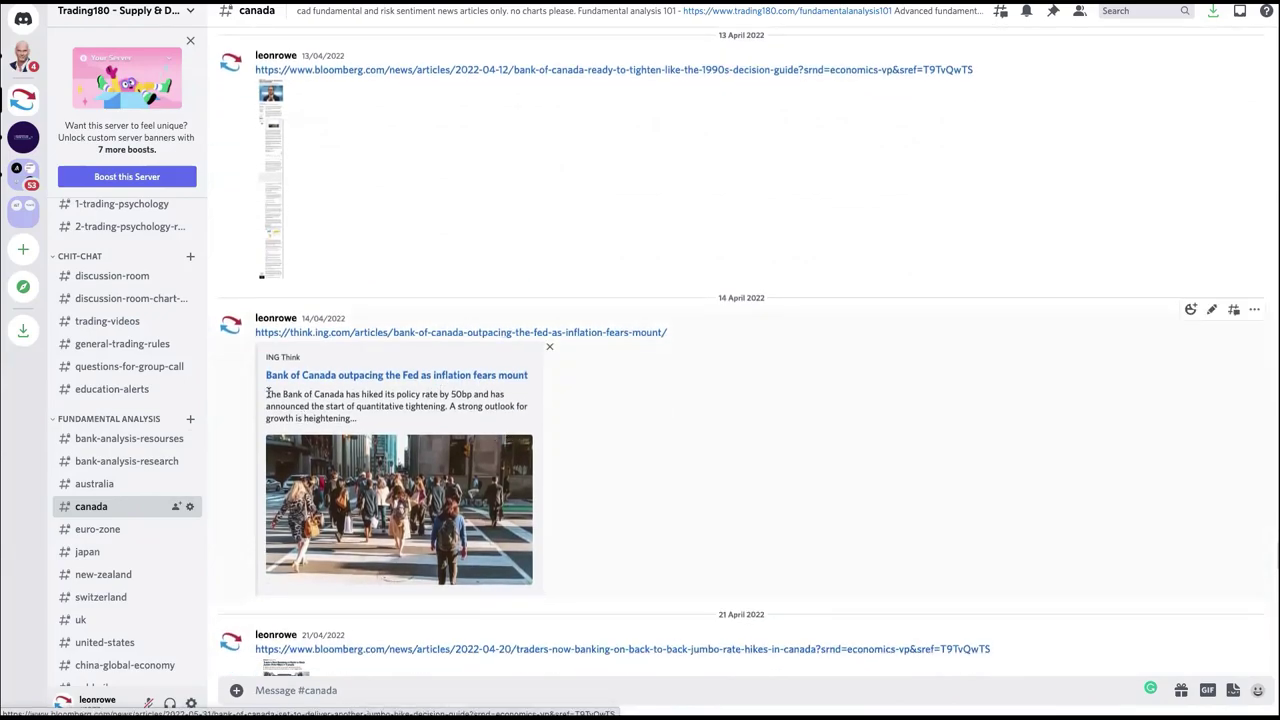
Highlight the rate-hike sentence in the ING Think link preview
drag(352, 394, 372, 423)
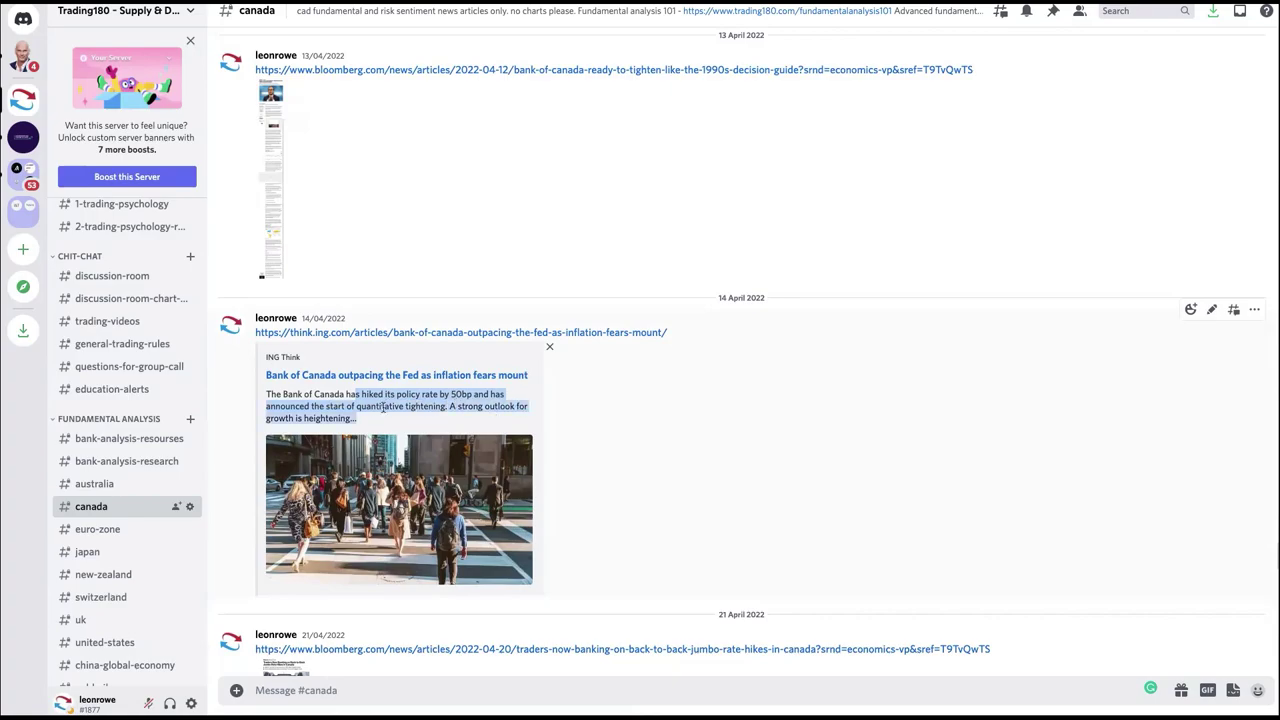
scroll(534, 360, down, 1)
scroll(557, 344, up, 4)
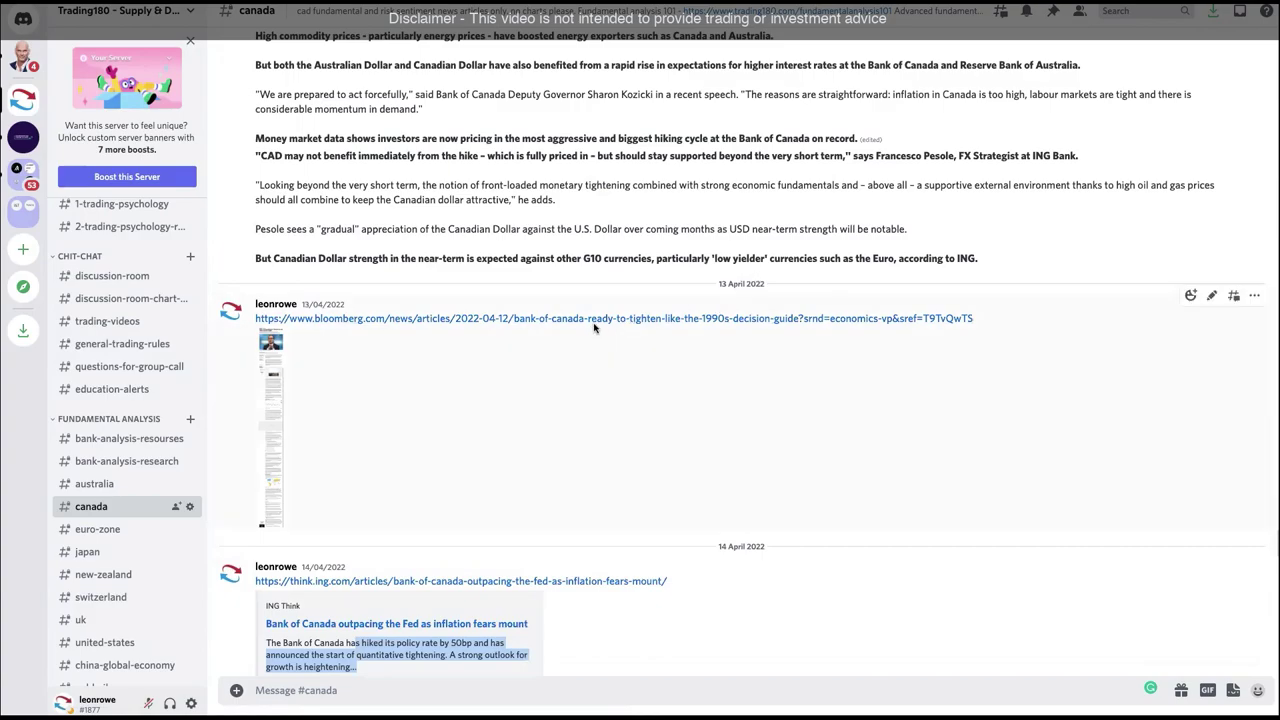
Open 'Bank of Canada Ready to Tighten Like the 1990s' and enlarge its 'Way Off Target' chart
click(543, 324)
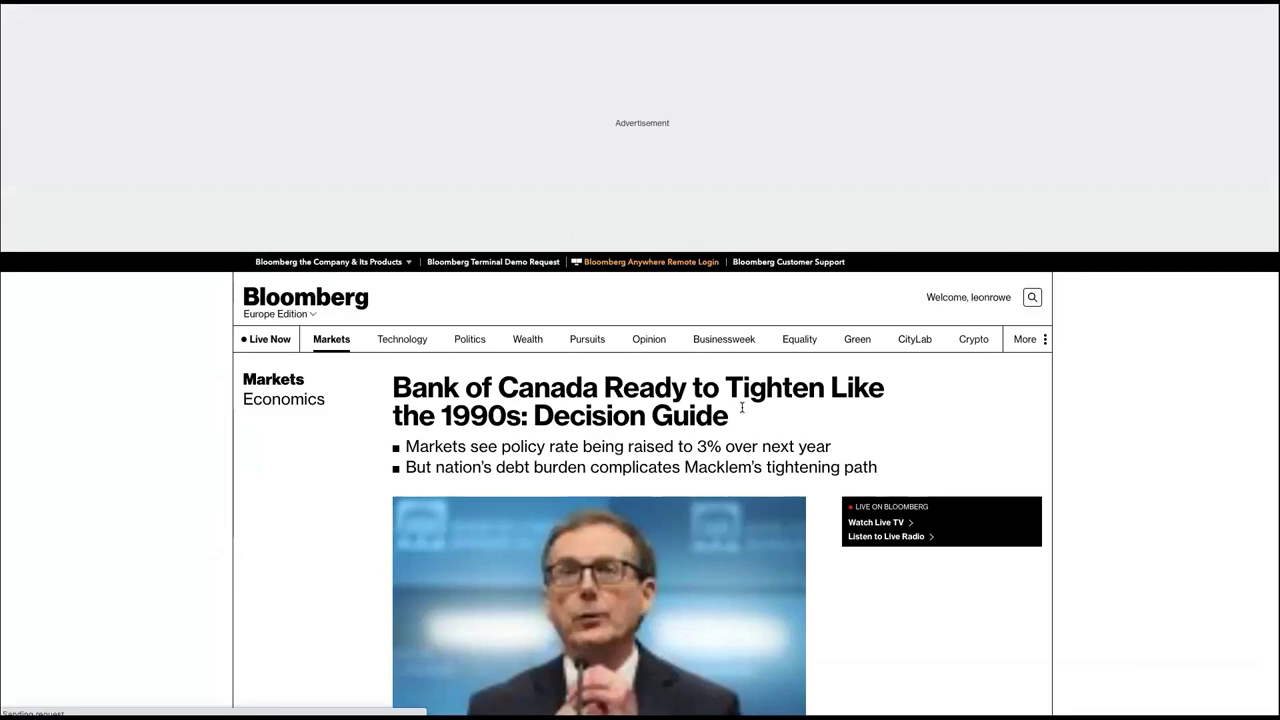
scroll(608, 420, down, 2)
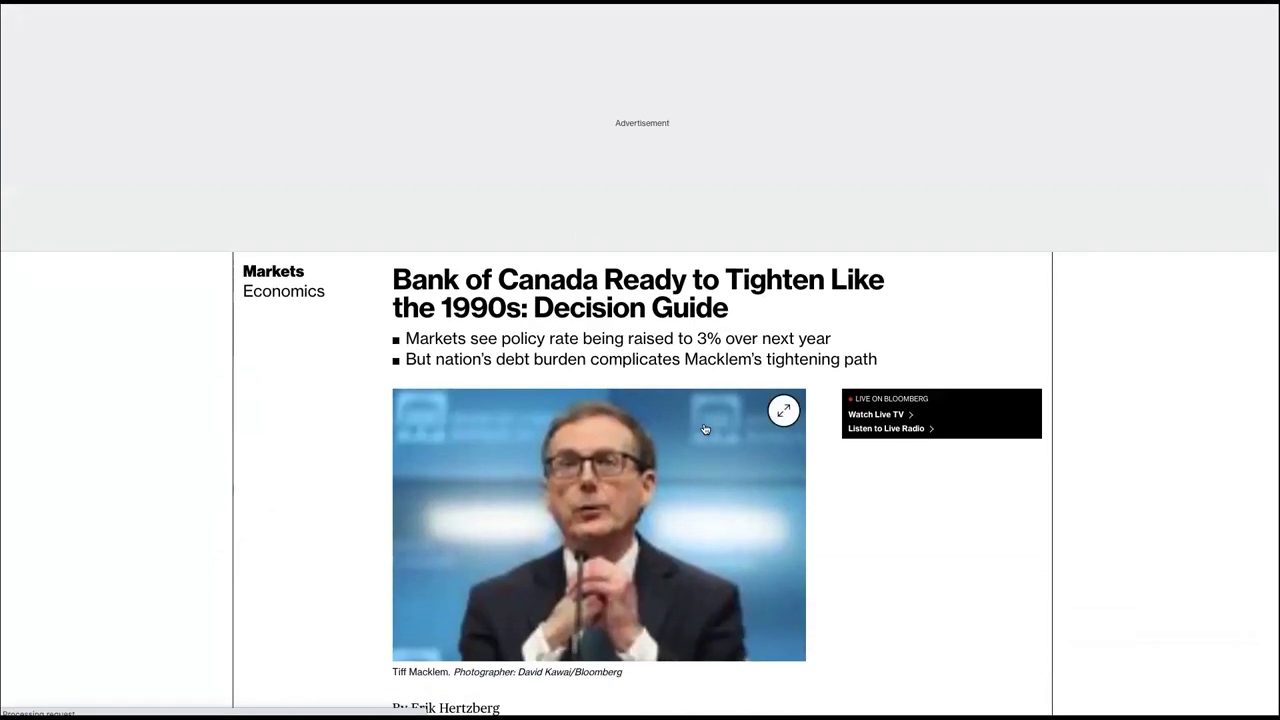
scroll(704, 436, down, 1)
scroll(704, 436, down, 1)
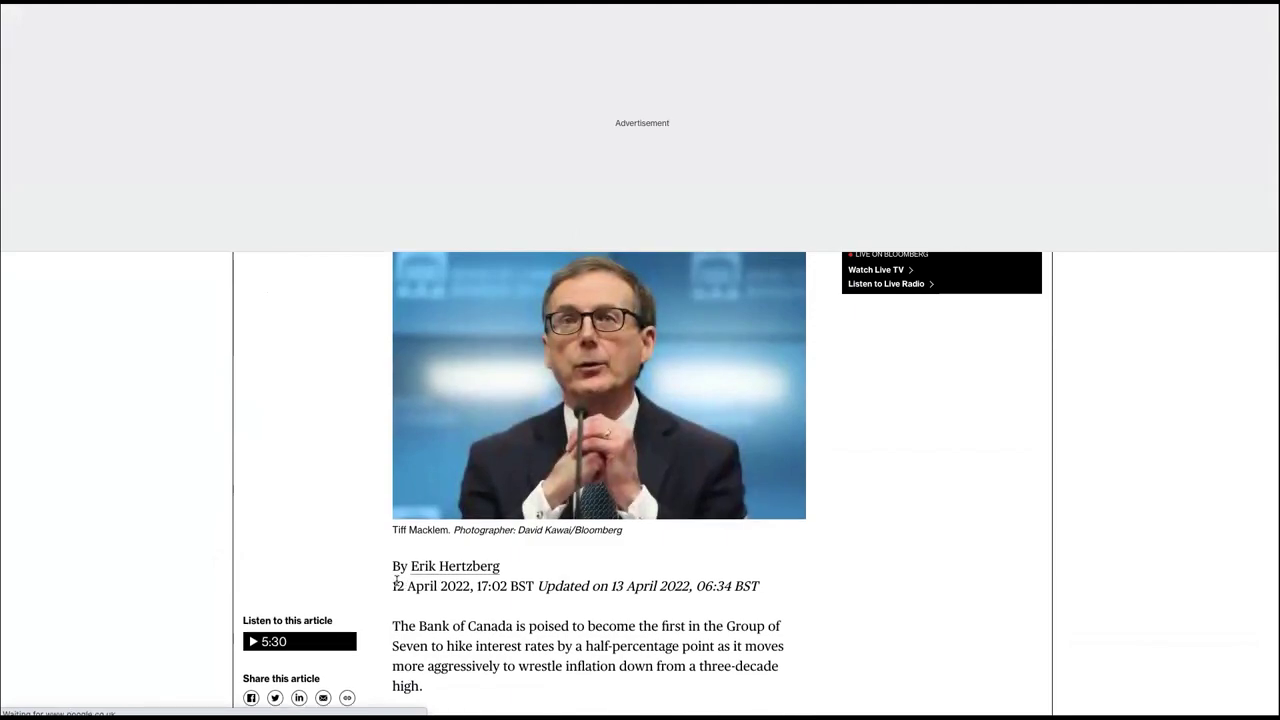
scroll(566, 640, down, 5)
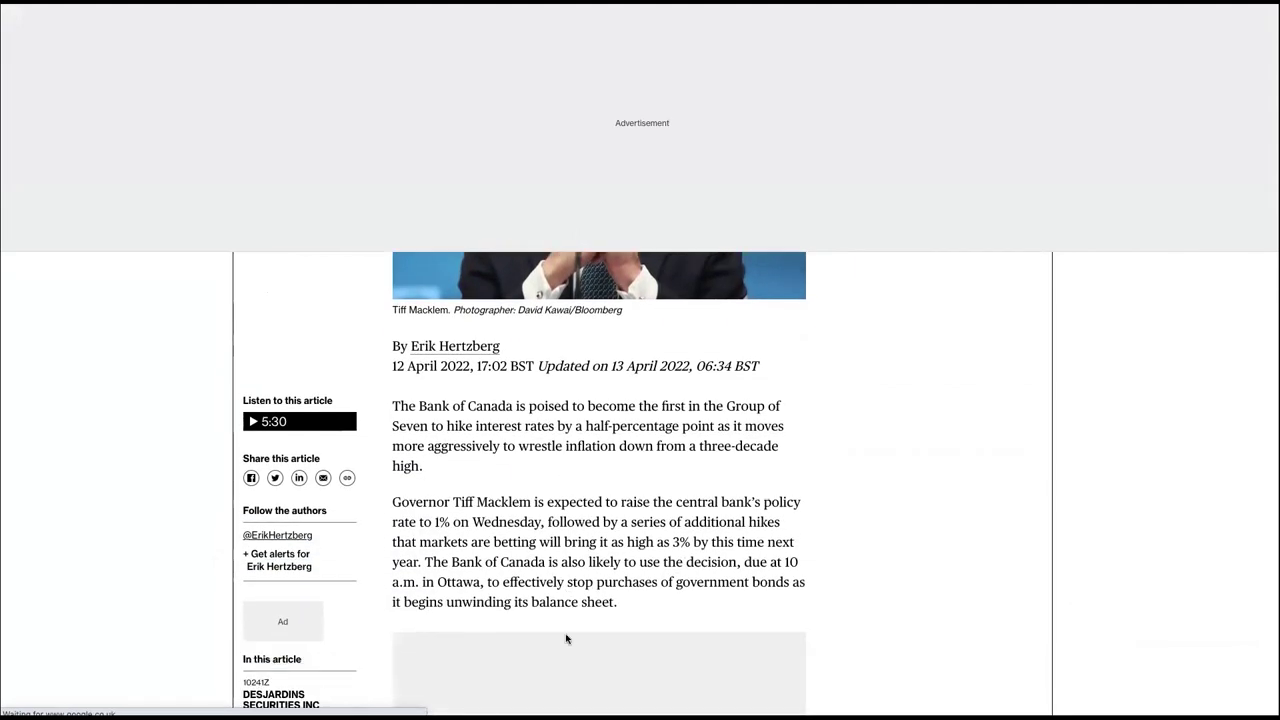
scroll(630, 511, down, 10)
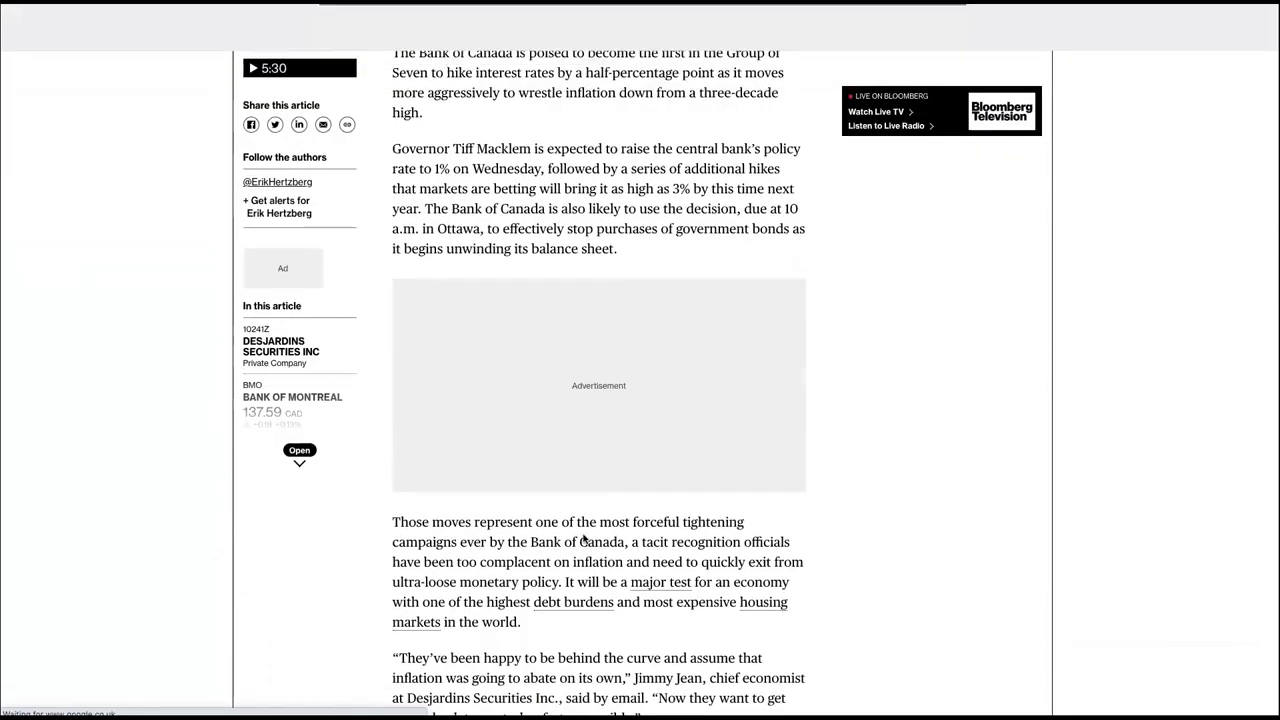
scroll(583, 537, down, 10)
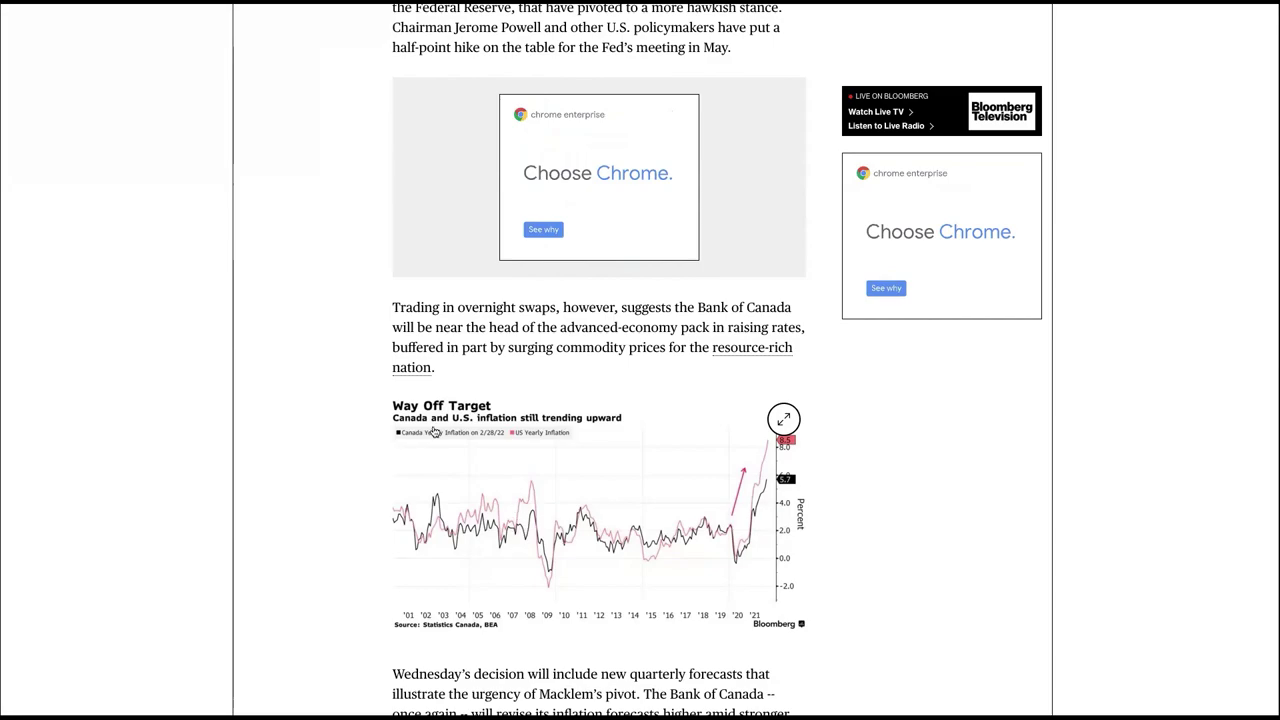
click(781, 421)
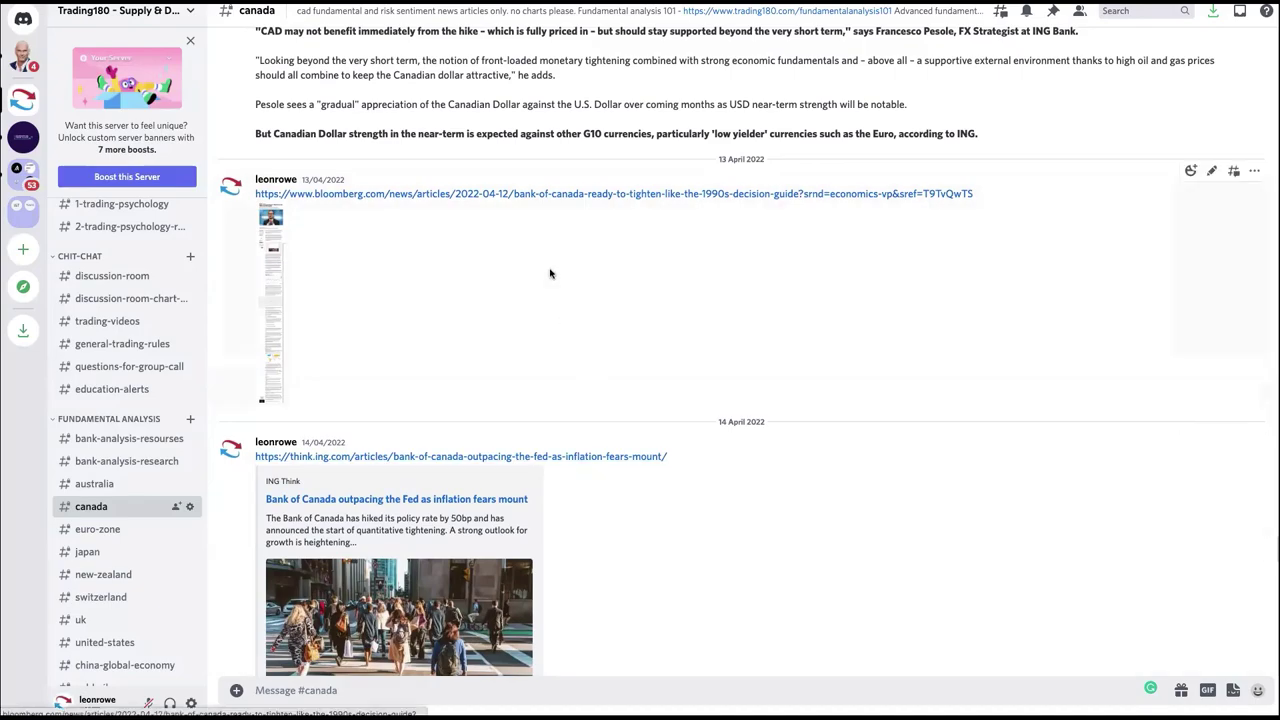
scroll(560, 314, up, 3)
scroll(614, 165, up, 2)
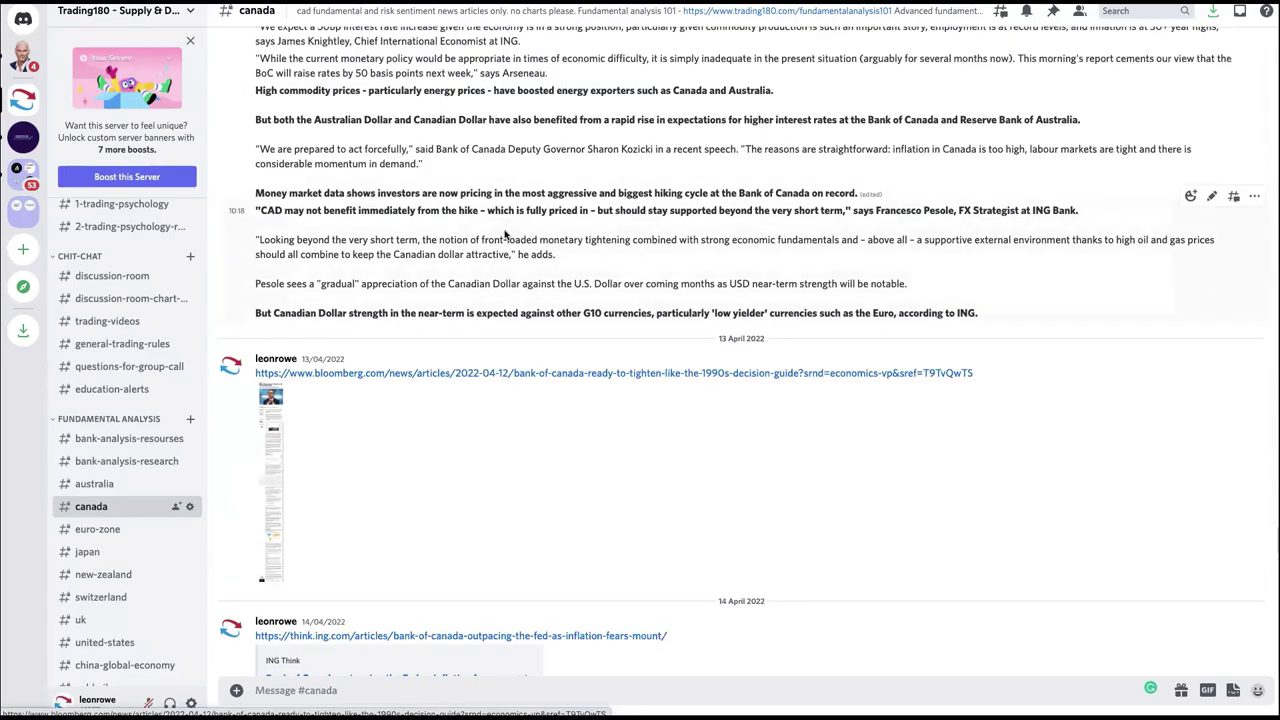
scroll(605, 148, up, 15)
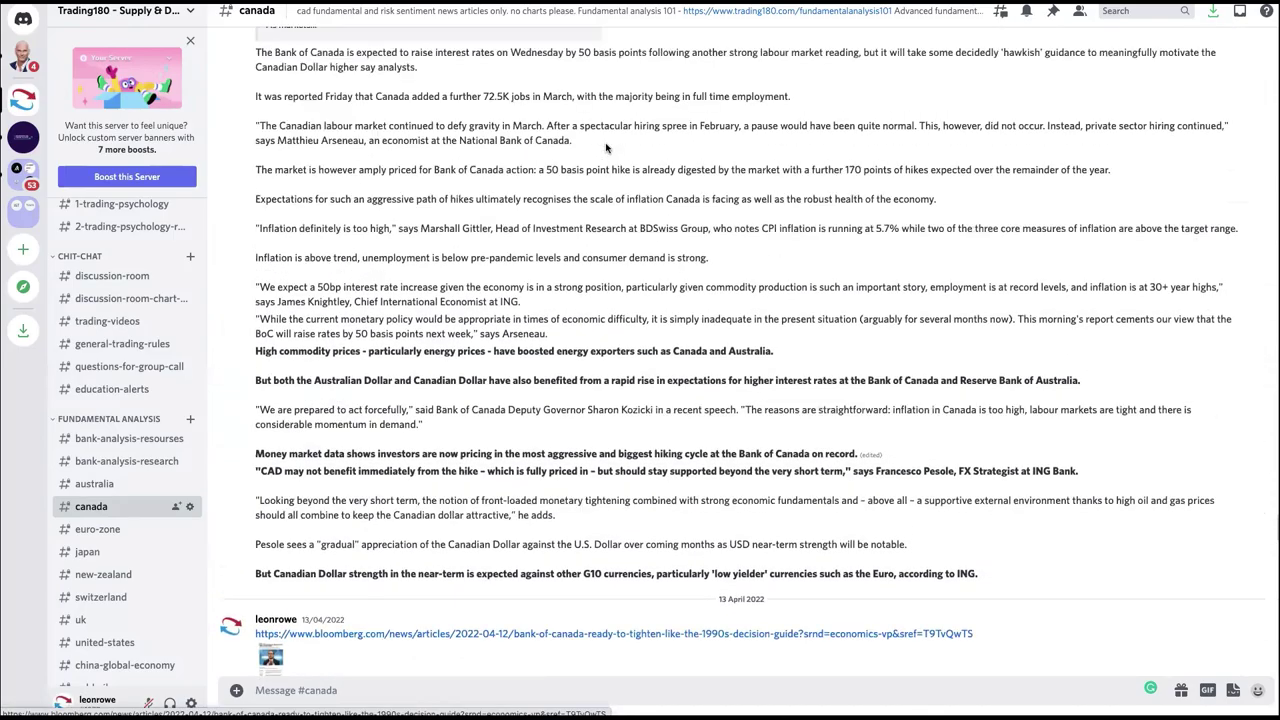
scroll(605, 148, up, 4)
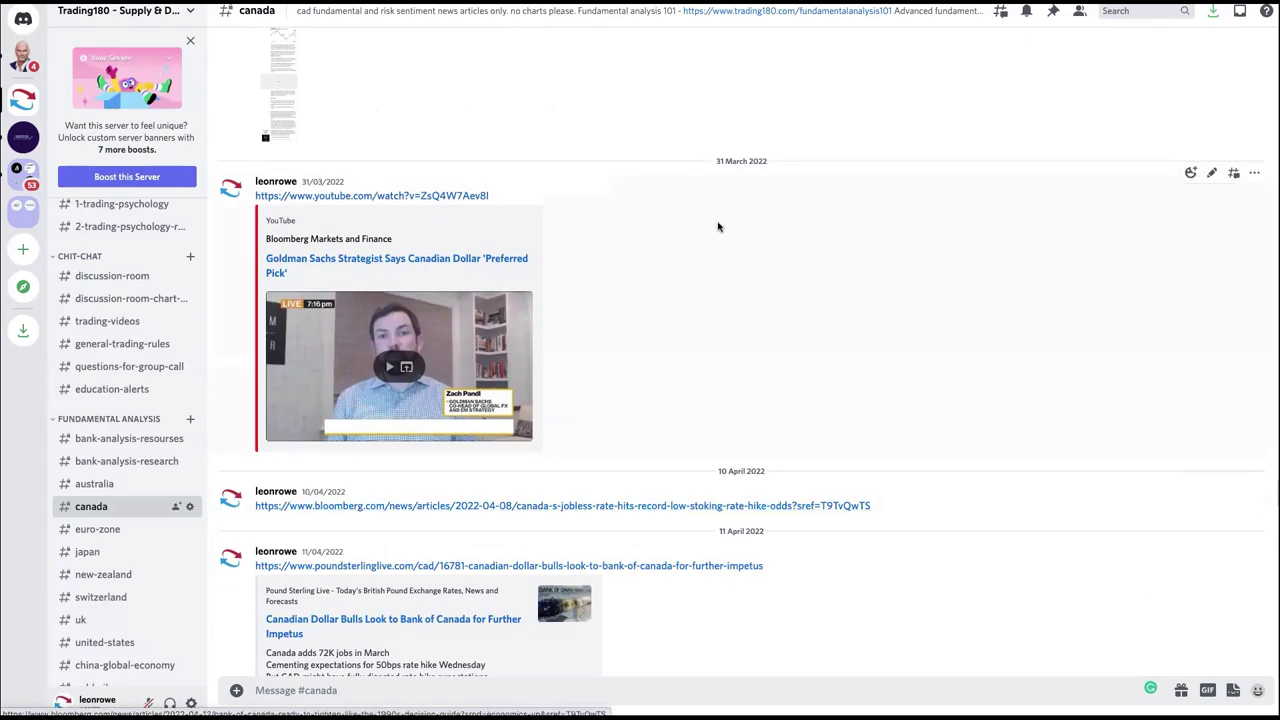
scroll(717, 227, up, 3)
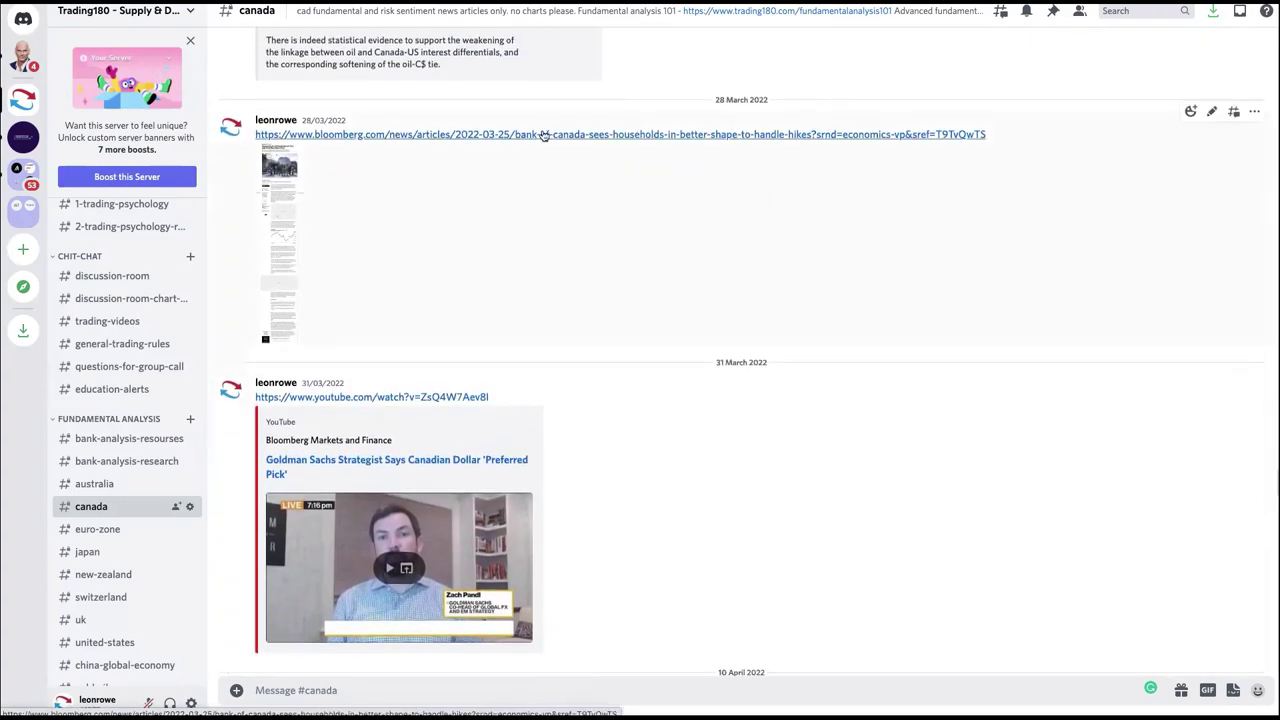
scroll(706, 137, up, 1)
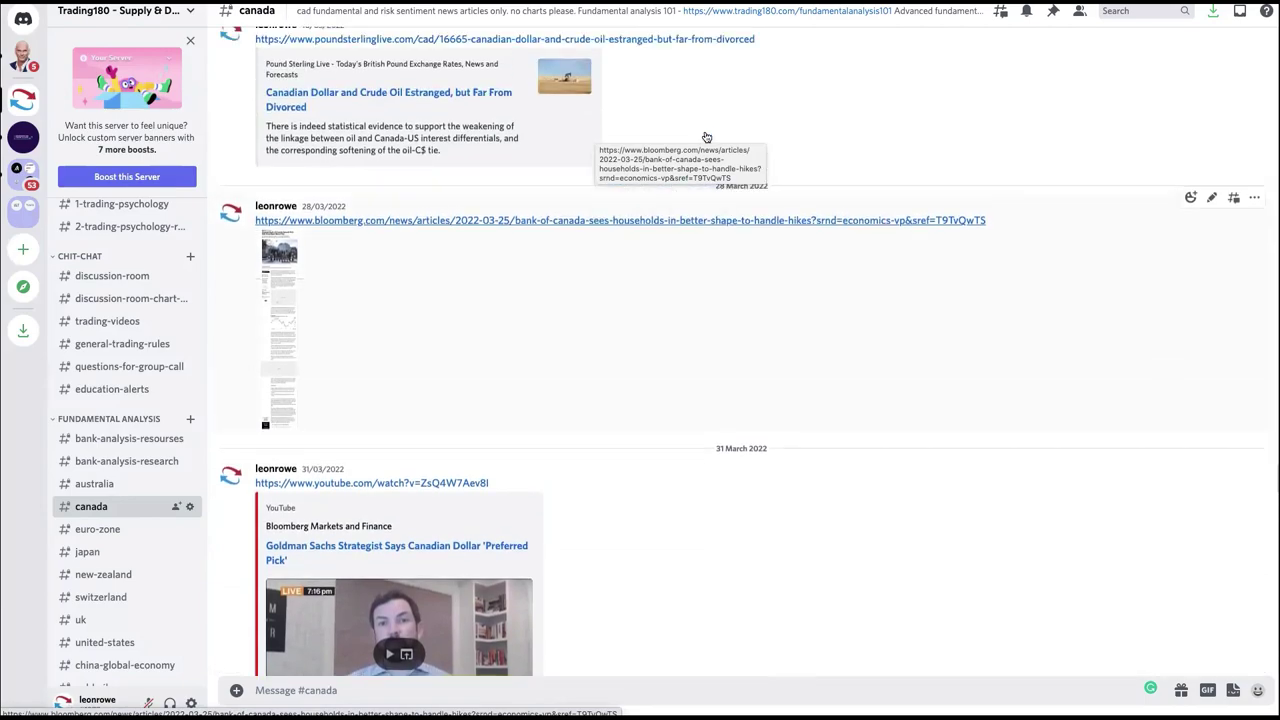
scroll(706, 137, up, 1)
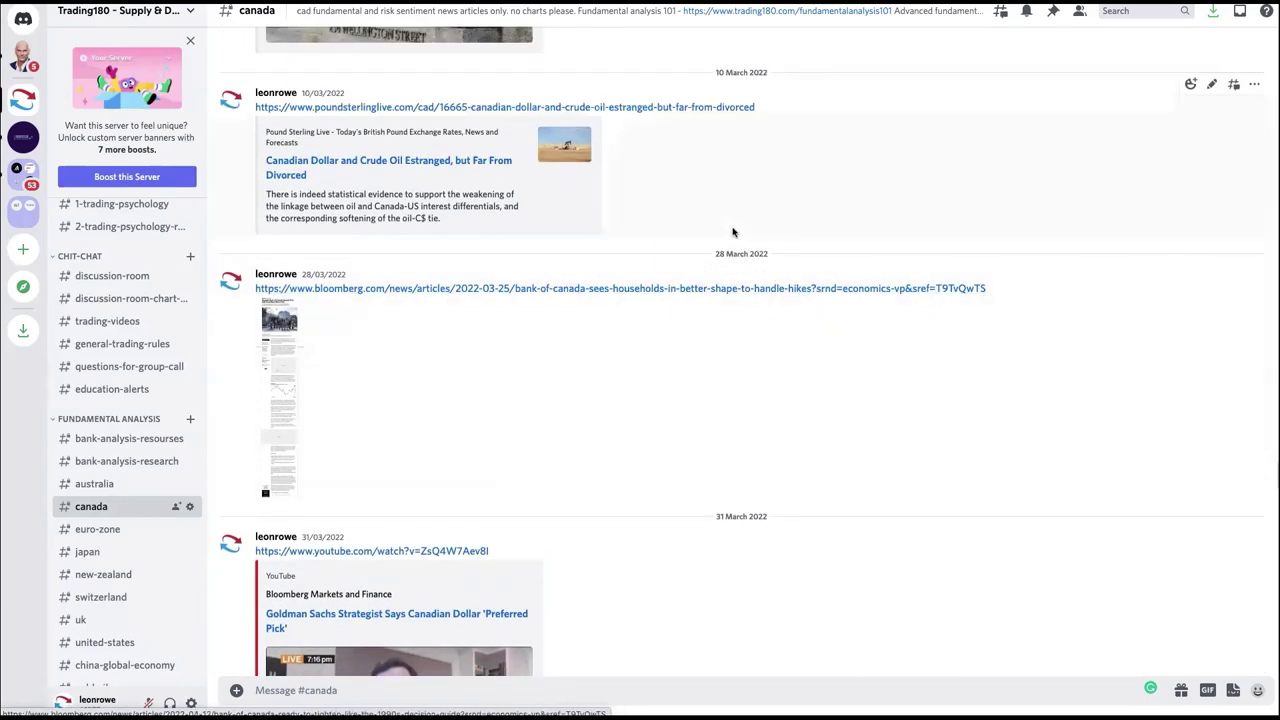
scroll(732, 232, up, 5)
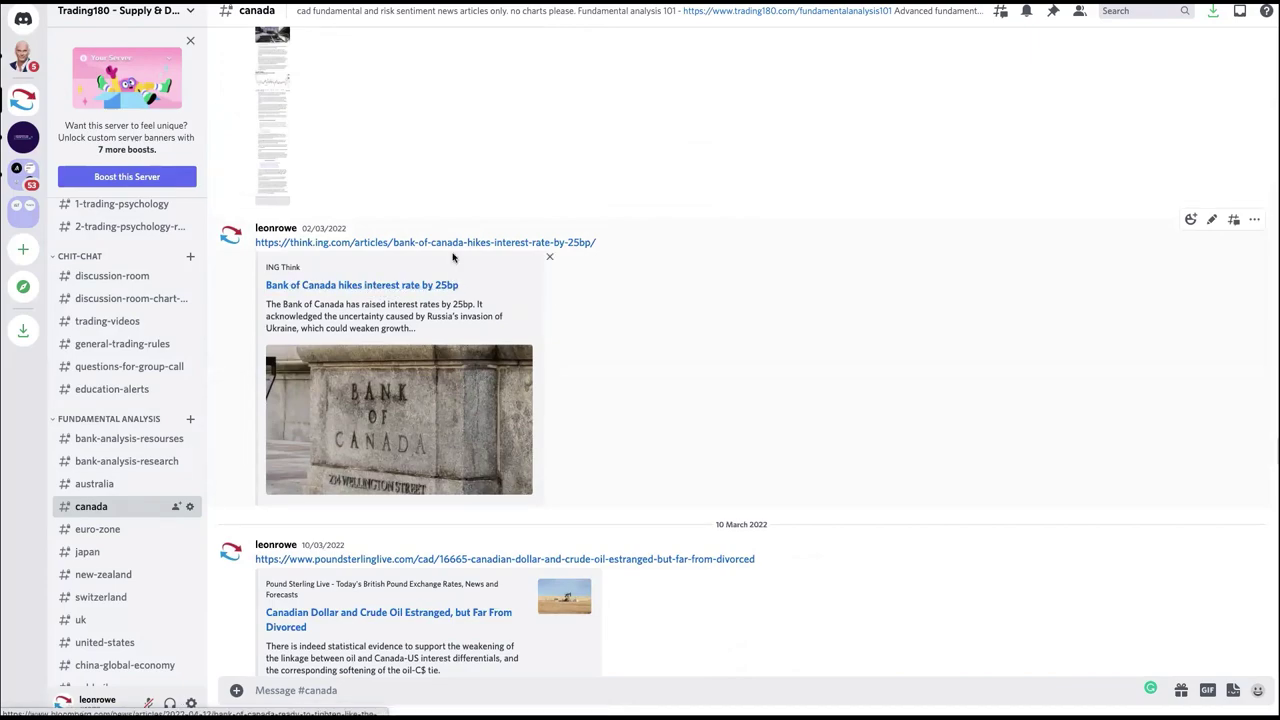
scroll(456, 248, up, 1)
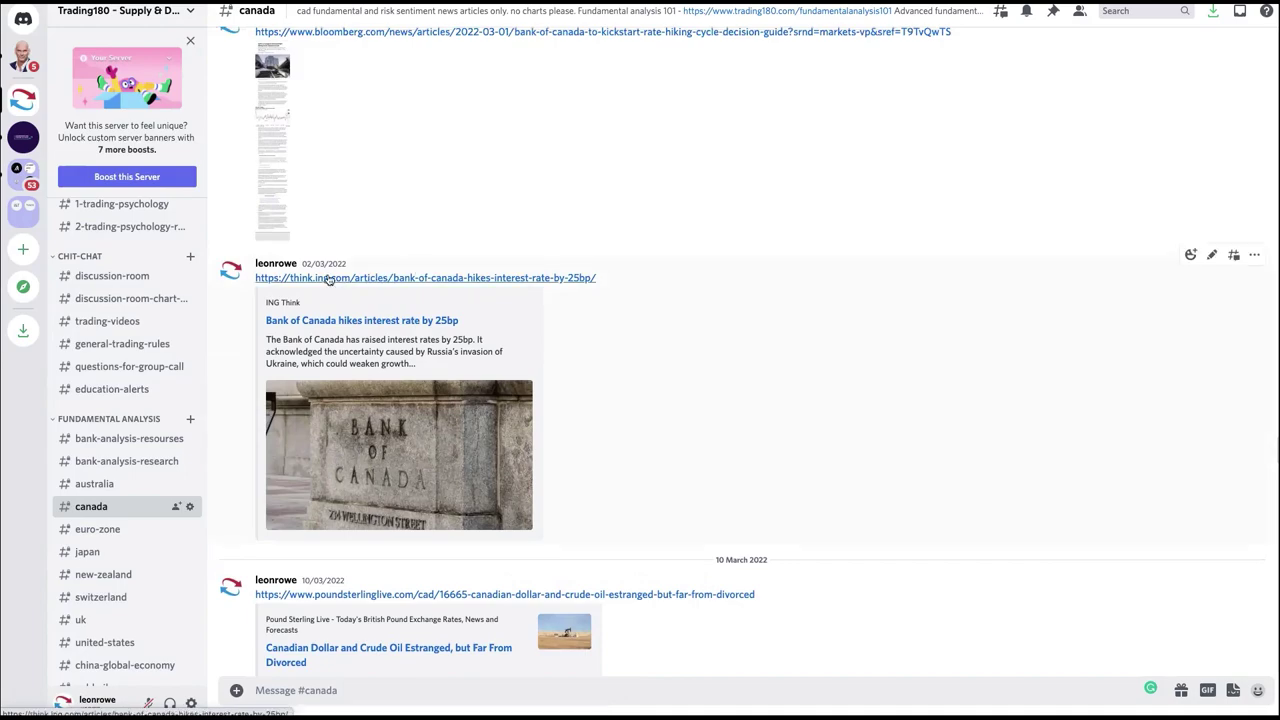
scroll(336, 277, up, 1)
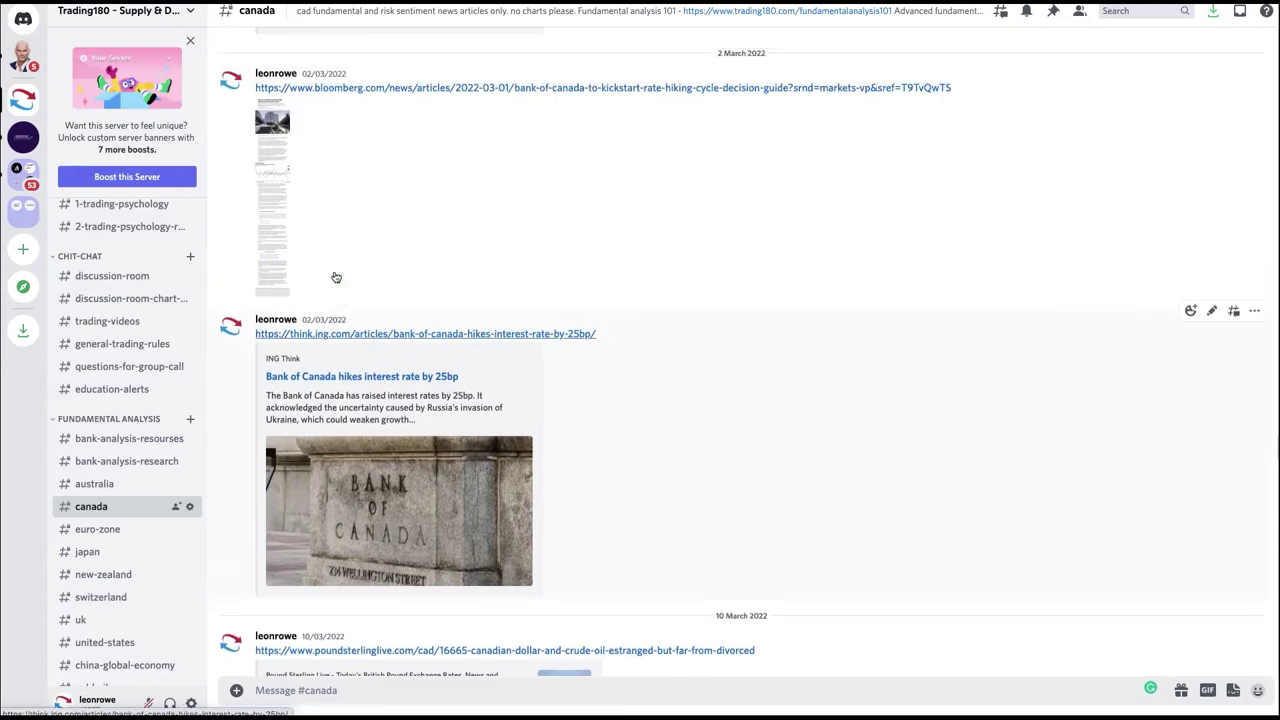
scroll(430, 270, up, 1)
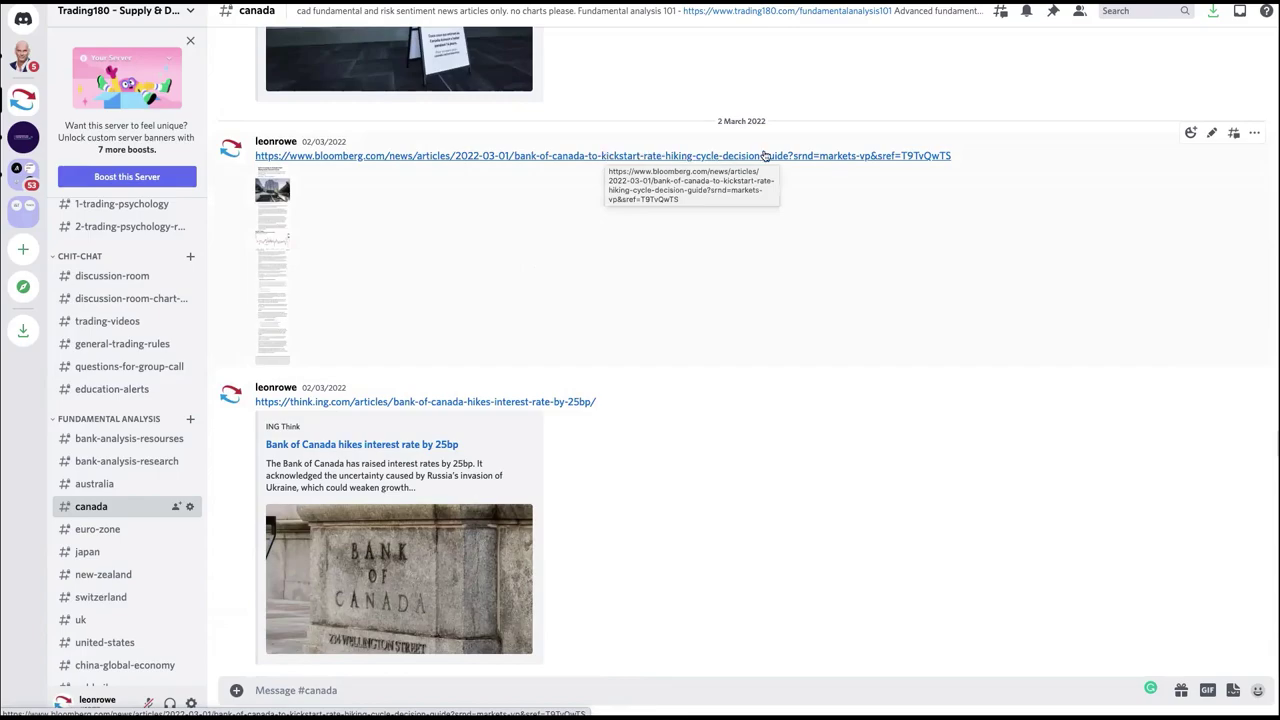
scroll(780, 234, up, 6)
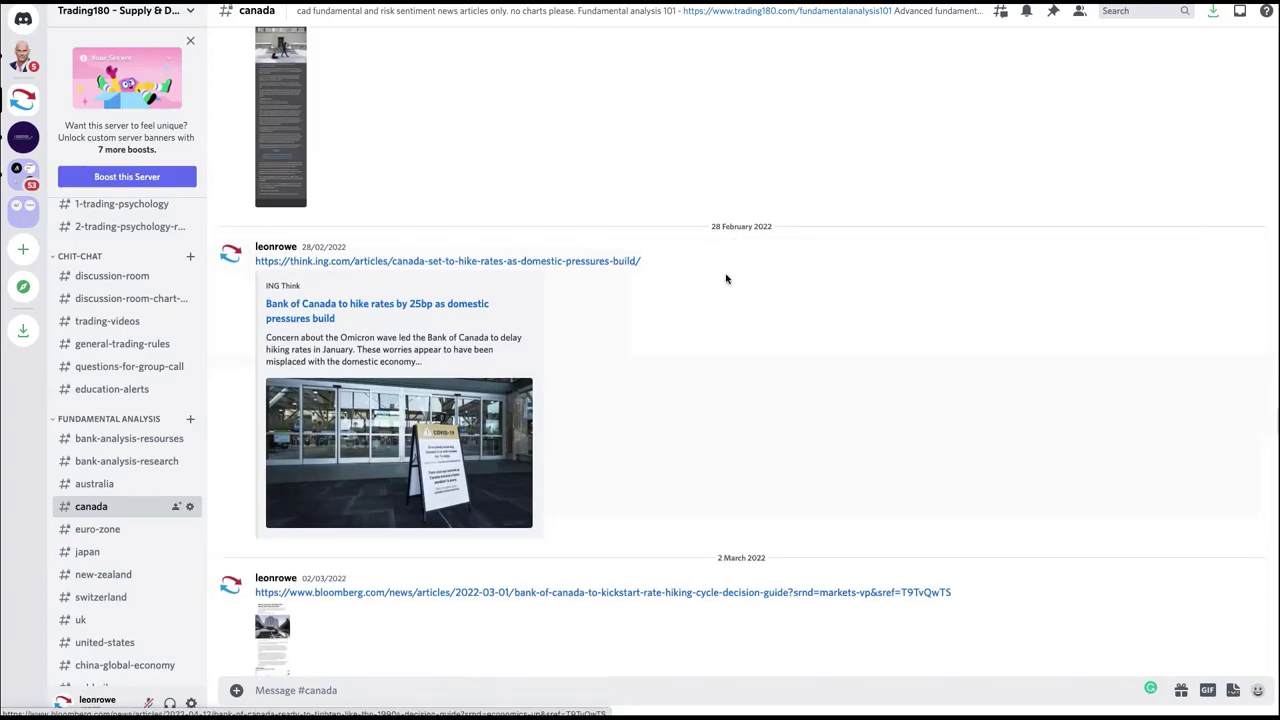
scroll(724, 372, down, 20)
scroll(724, 372, down, 20)
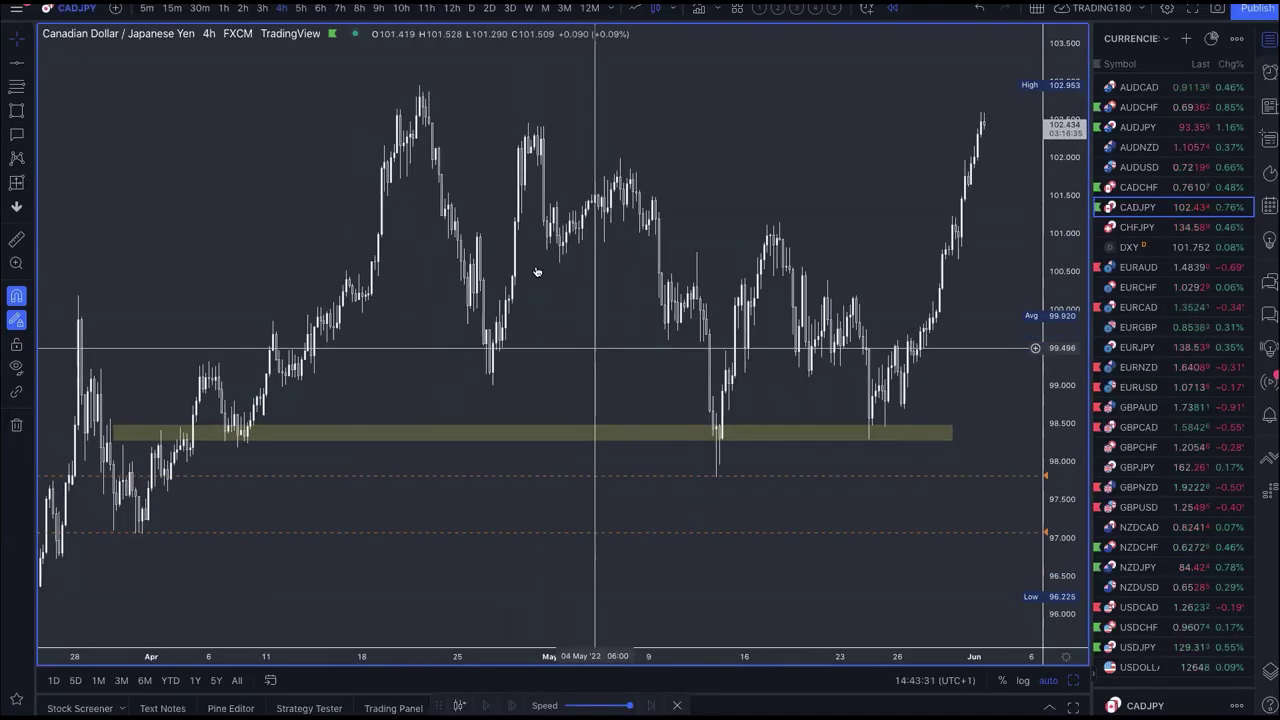
Zoom and pan the CADJPY chart to frame the bounce off the yellow zone near 98.50
scroll(536, 271, down, 3)
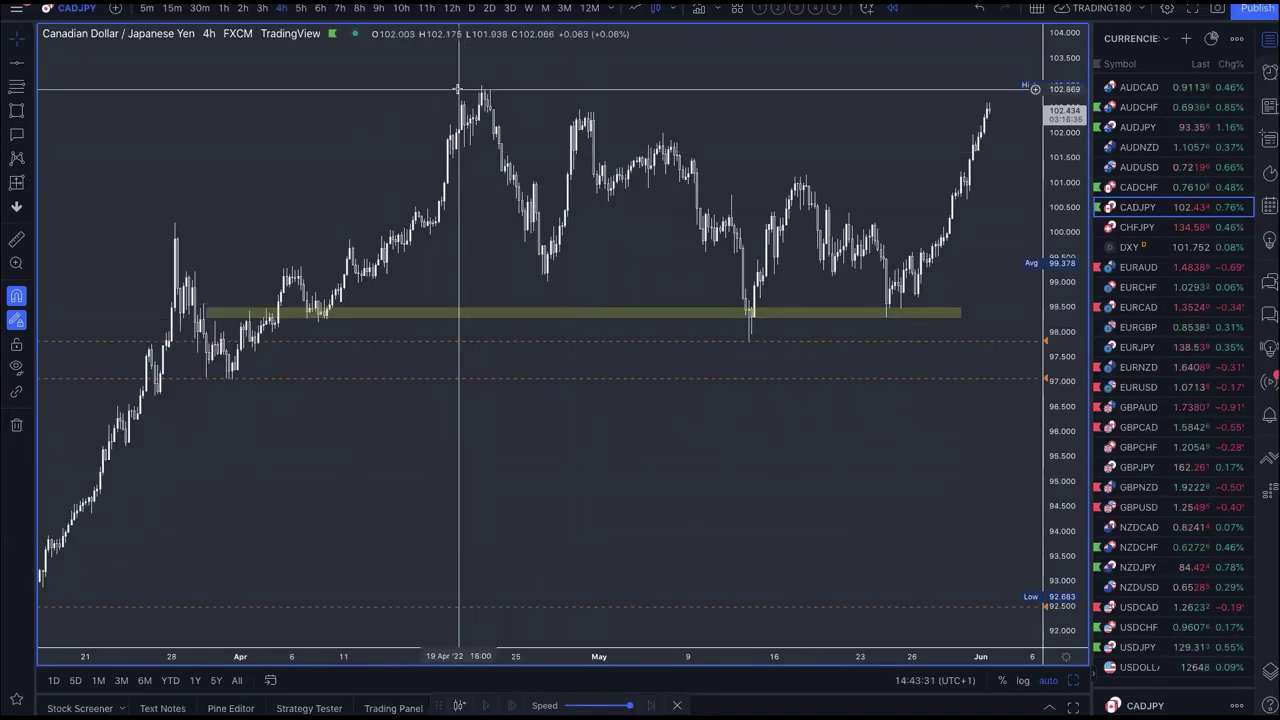
scroll(551, 129, left, 5)
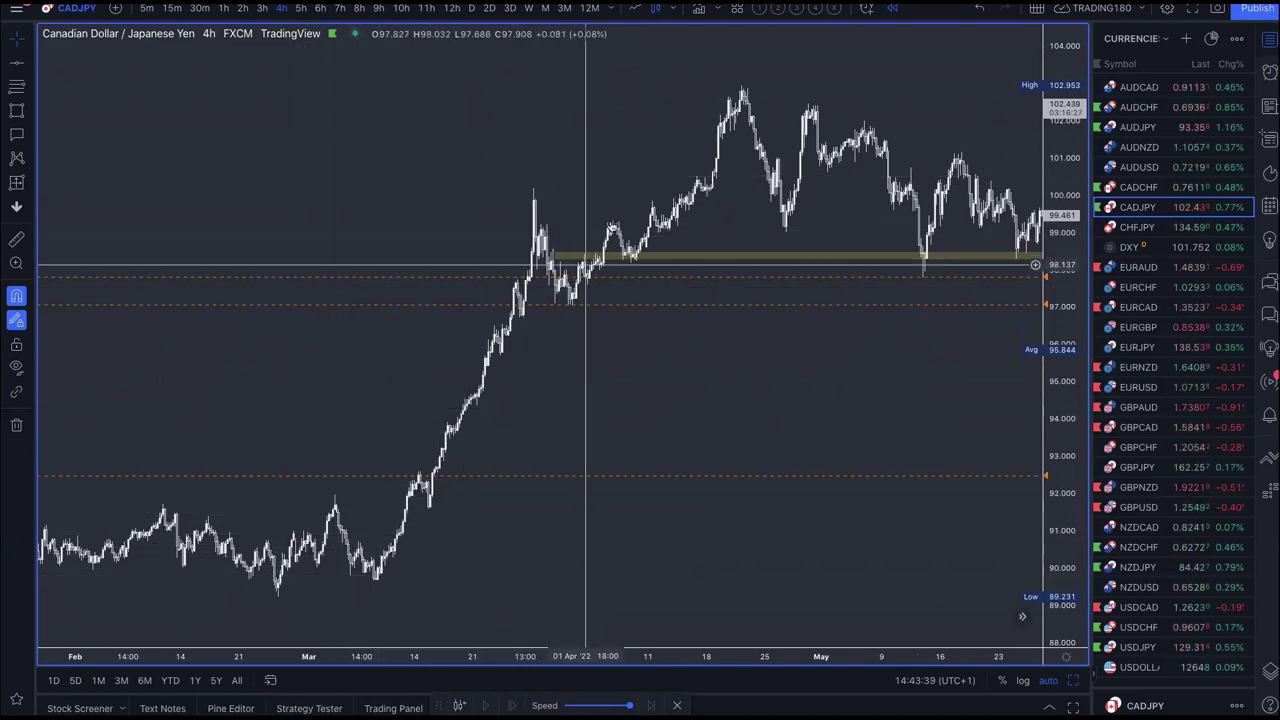
scroll(727, 232, up, 2)
scroll(725, 234, up, 3)
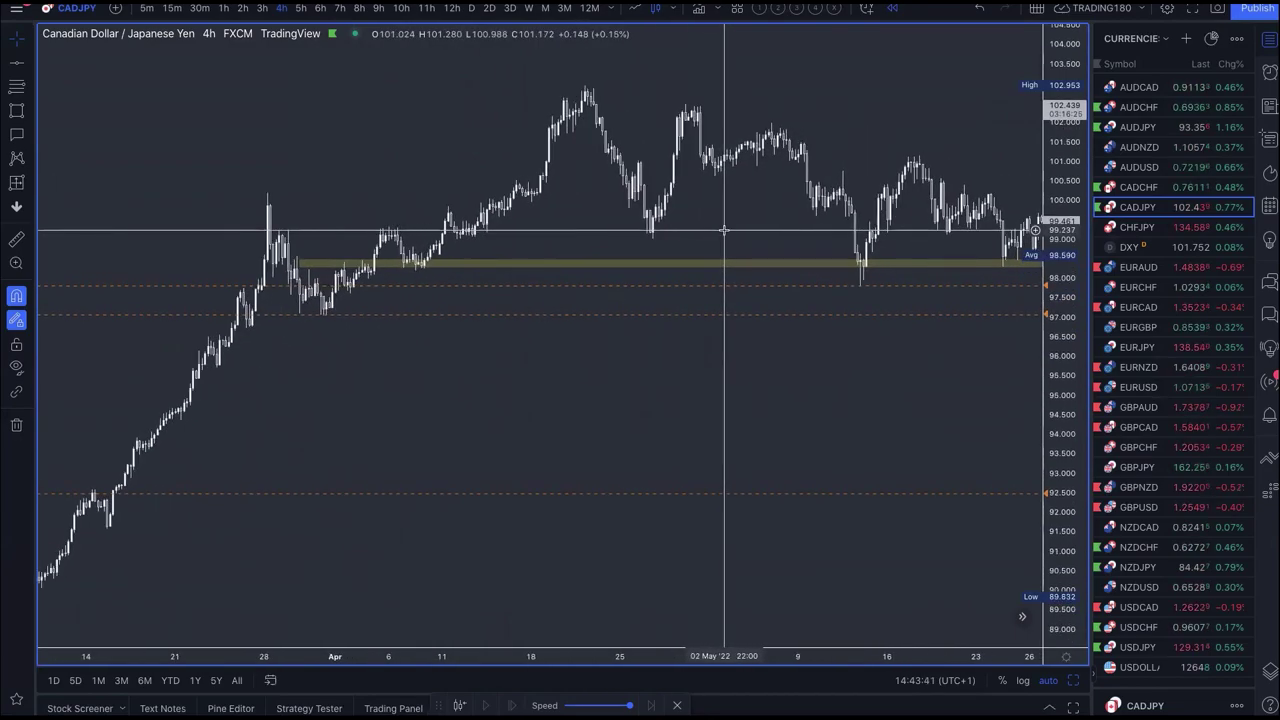
scroll(606, 293, down, 3)
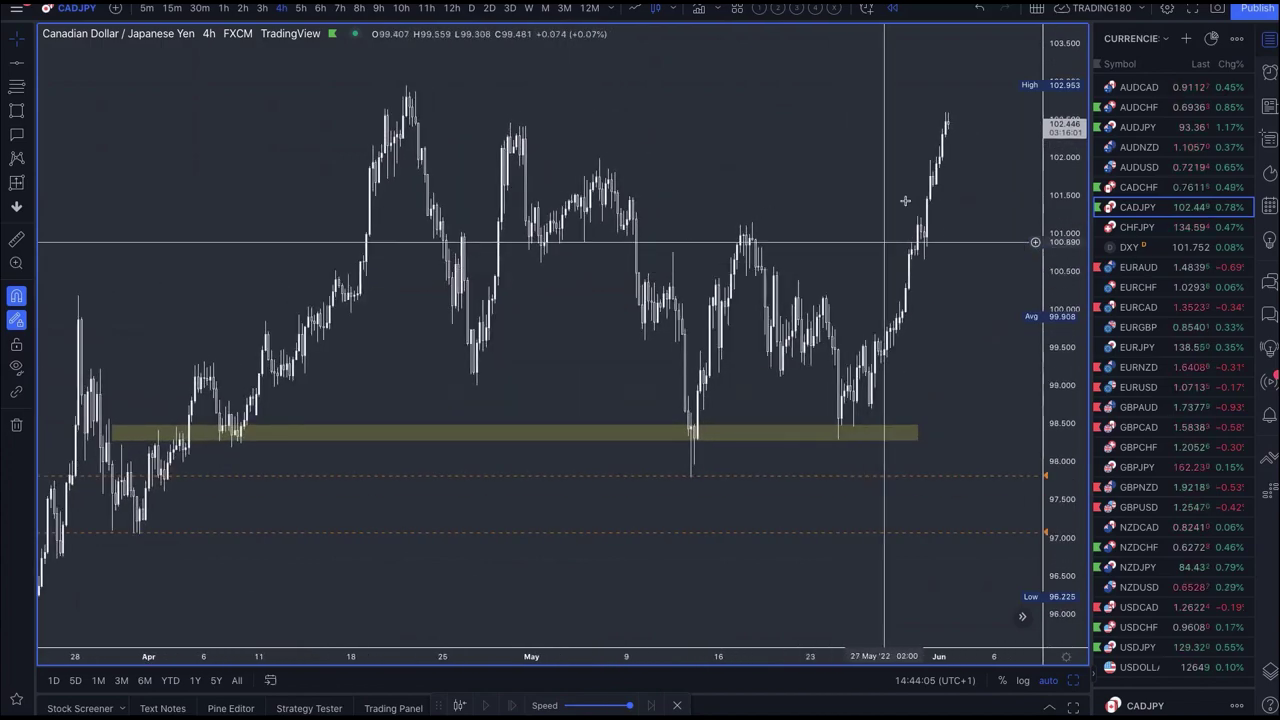
Pick the freehand brush and circle the latest price peak in yellow
click(29, 109)
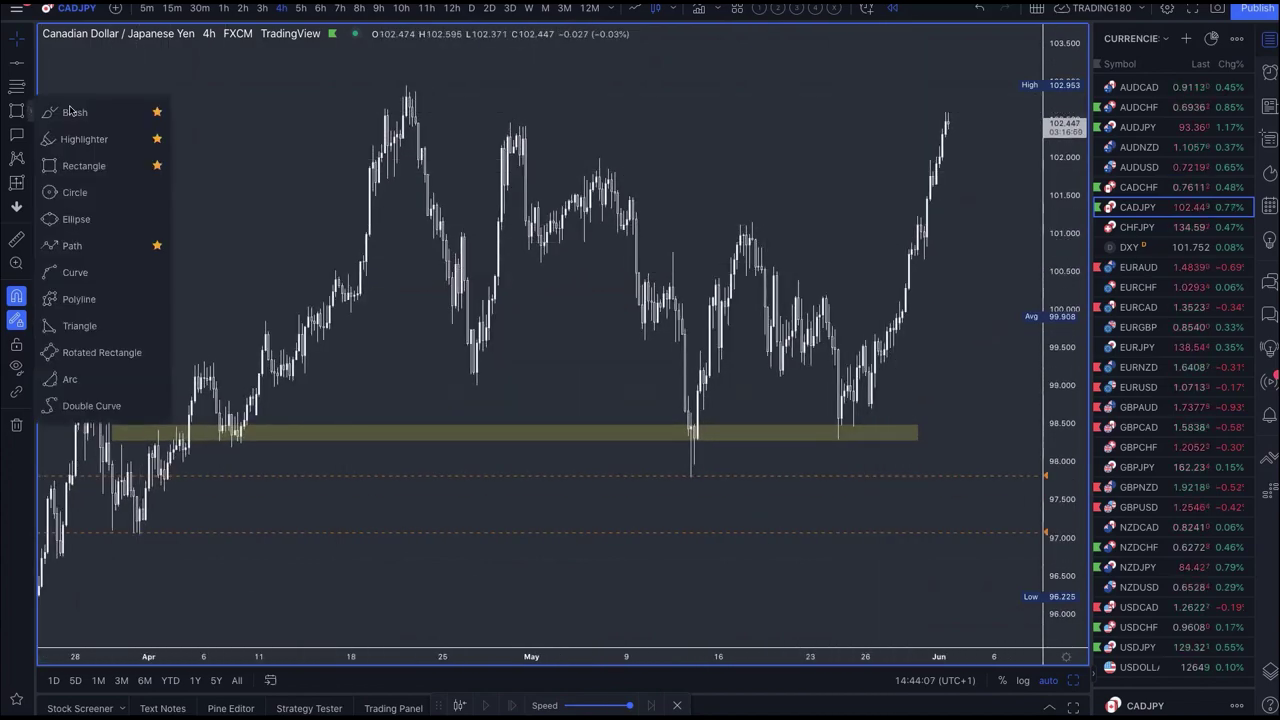
click(66, 112)
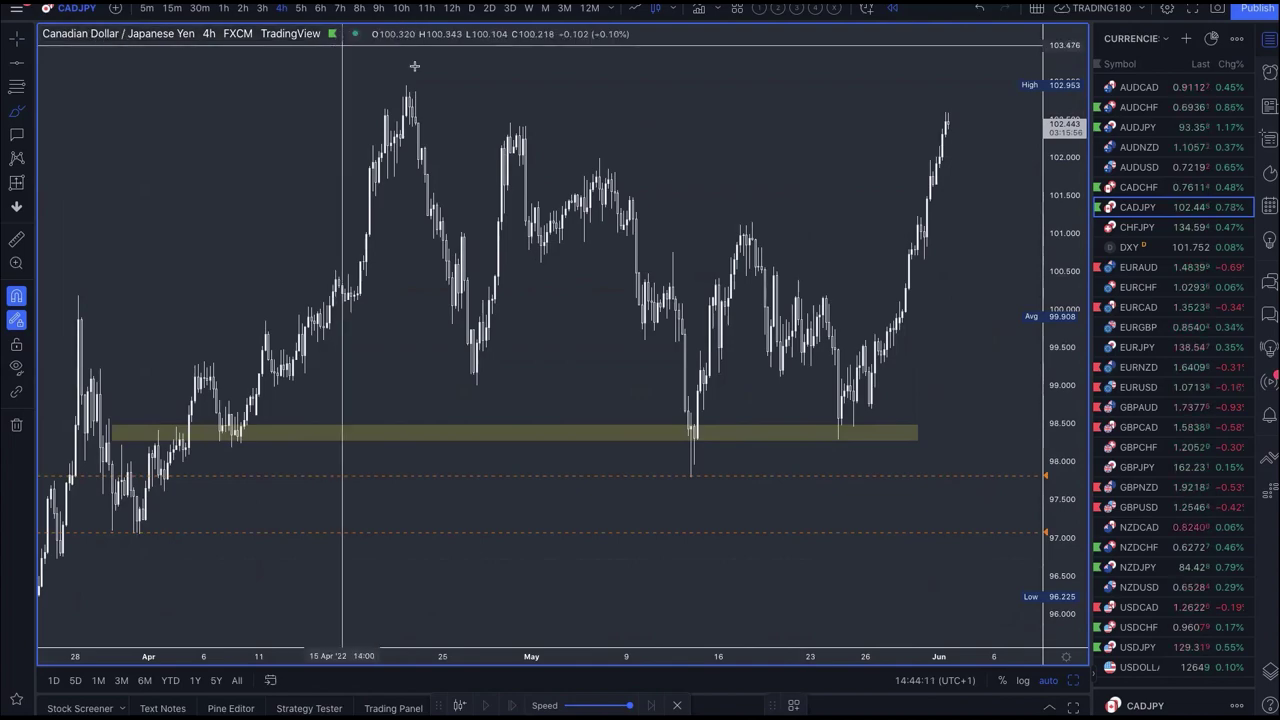
mouse_move(956, 95)
mouse_down()
mouse_move(922, 118)
mouse_move(955, 99)
mouse_up()
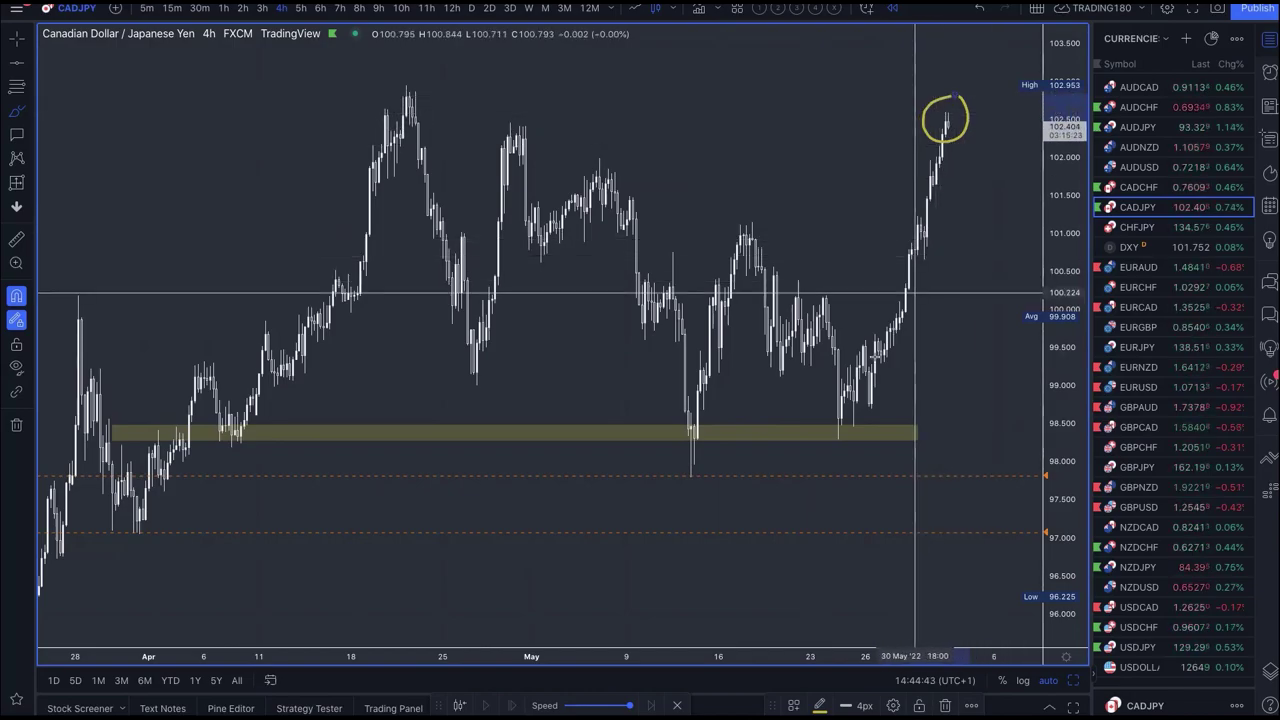
Sketch the projected drop, write a second B near late May, and circle the early-April zone touch
drag(617, 460, 731, 383)
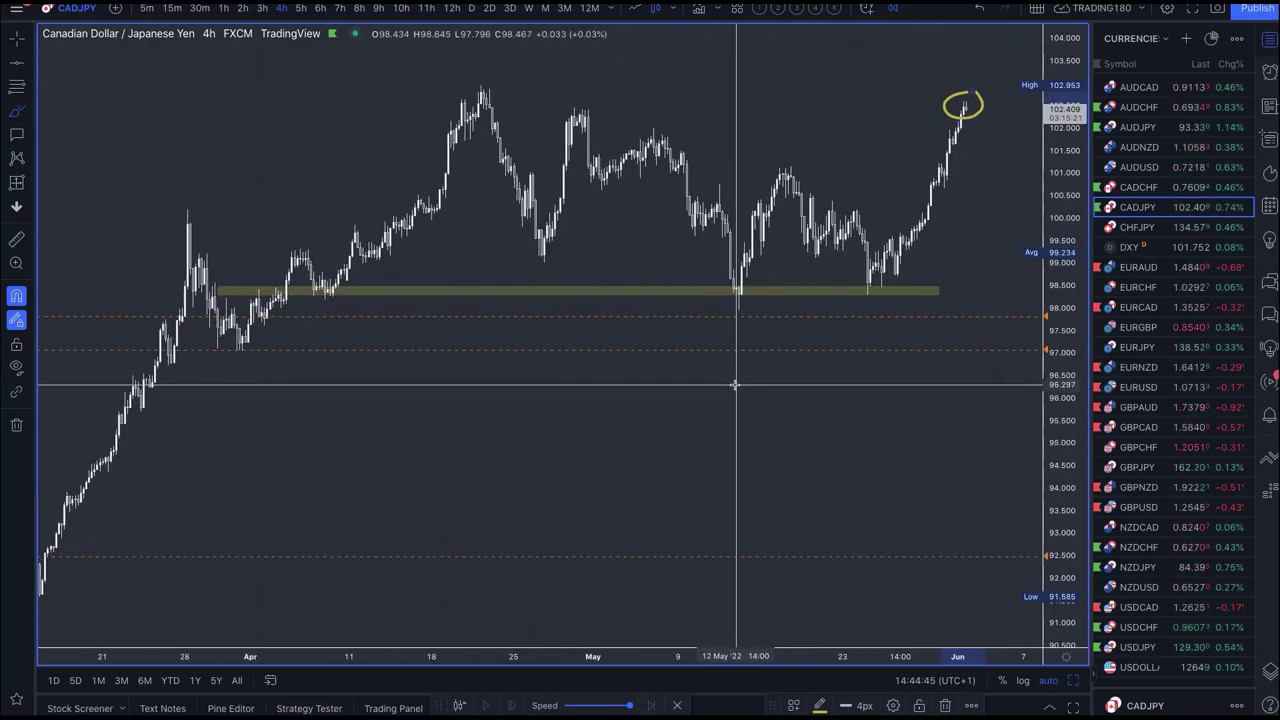
scroll(734, 384, up, 2)
mouse_move(640, 406)
mouse_down()
mouse_move(649, 442)
mouse_move(645, 382)
mouse_move(650, 435)
mouse_up()
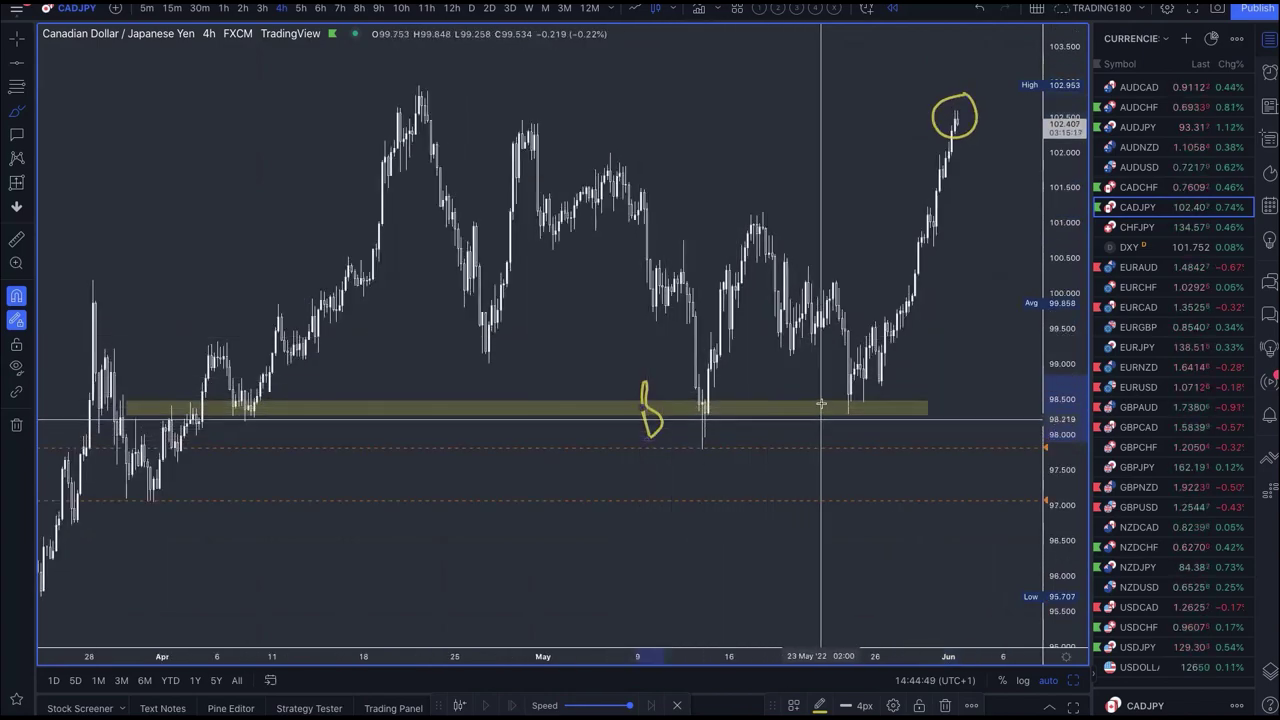
mouse_move(822, 413)
mouse_down()
mouse_move(846, 398)
mouse_move(857, 434)
mouse_move(831, 453)
mouse_move(823, 408)
mouse_up()
mouse_move(258, 399)
mouse_down()
mouse_move(222, 424)
mouse_move(257, 398)
mouse_up()
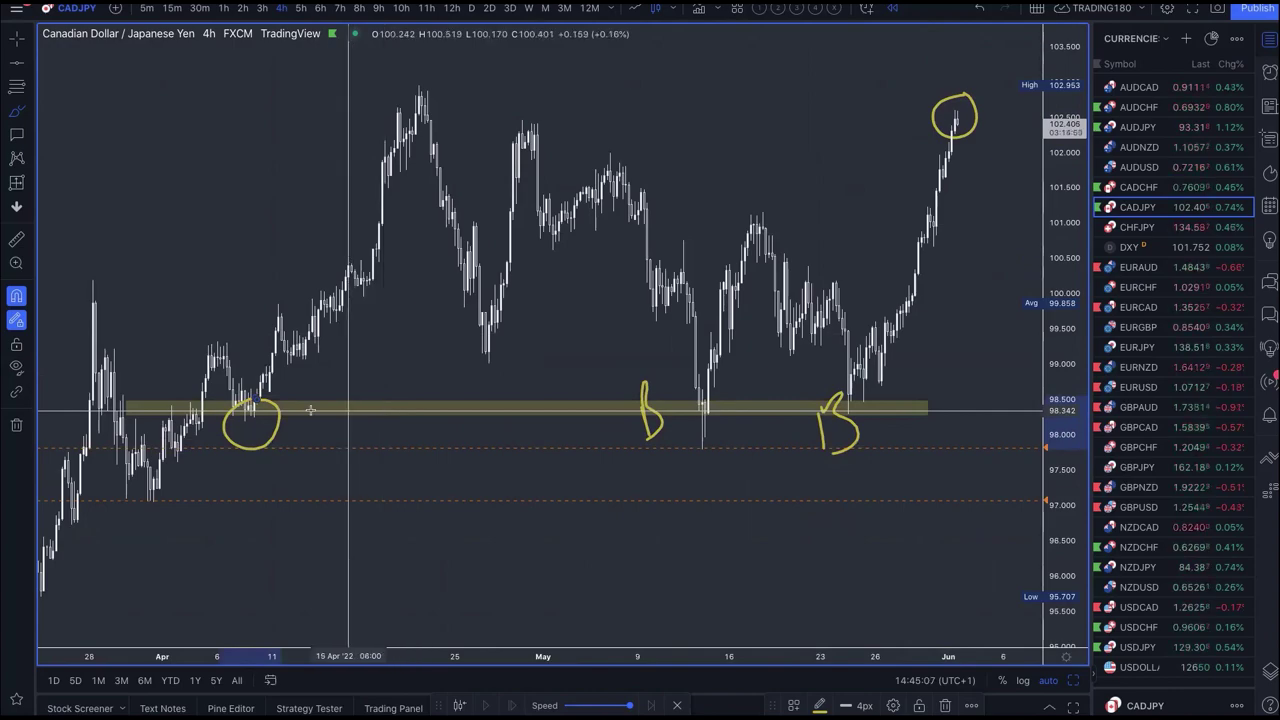
Circle the mid-May and late-May lows on the zone and write 'OSf' beside the circled high
scroll(508, 377, down, 1)
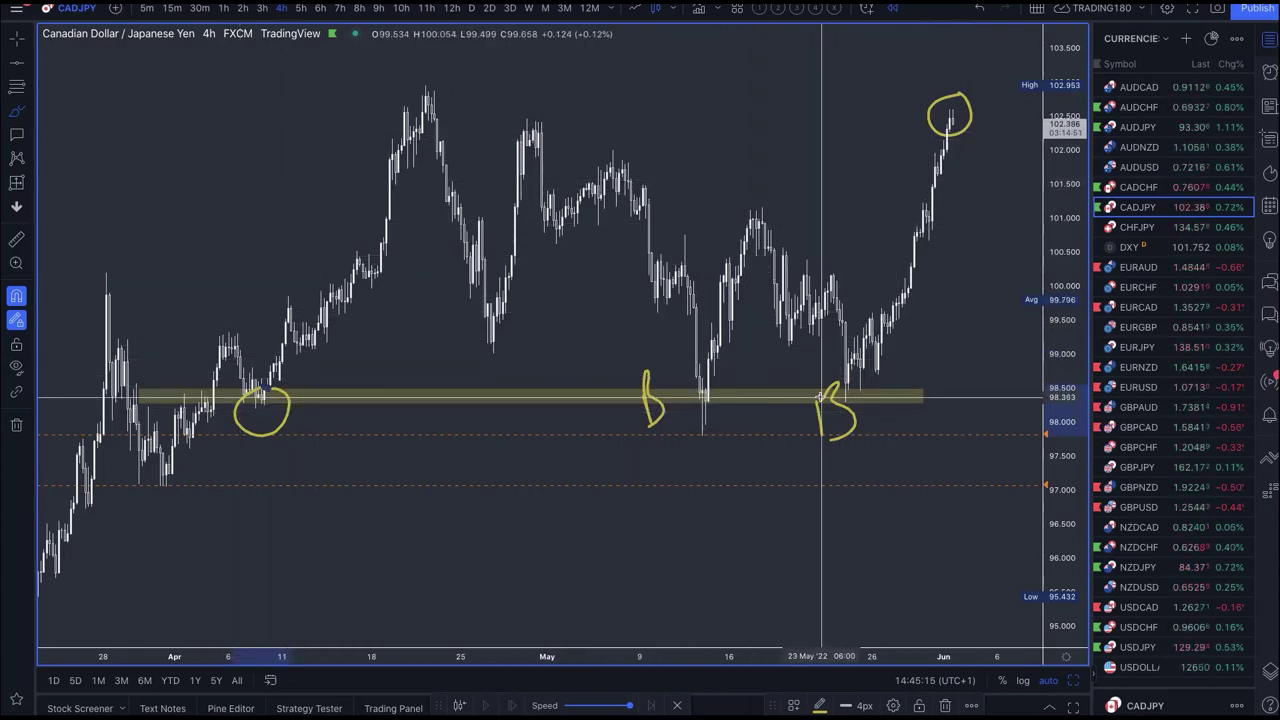
scroll(674, 428, up, 3)
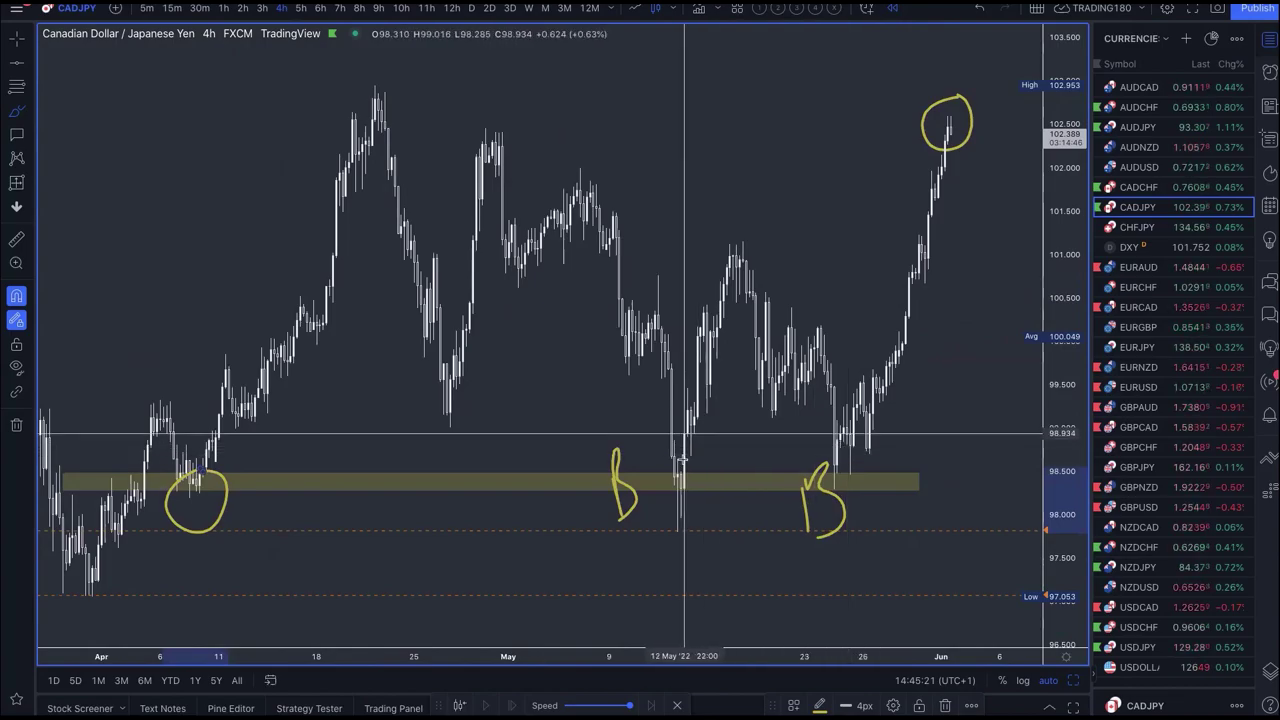
scroll(681, 460, down, 3)
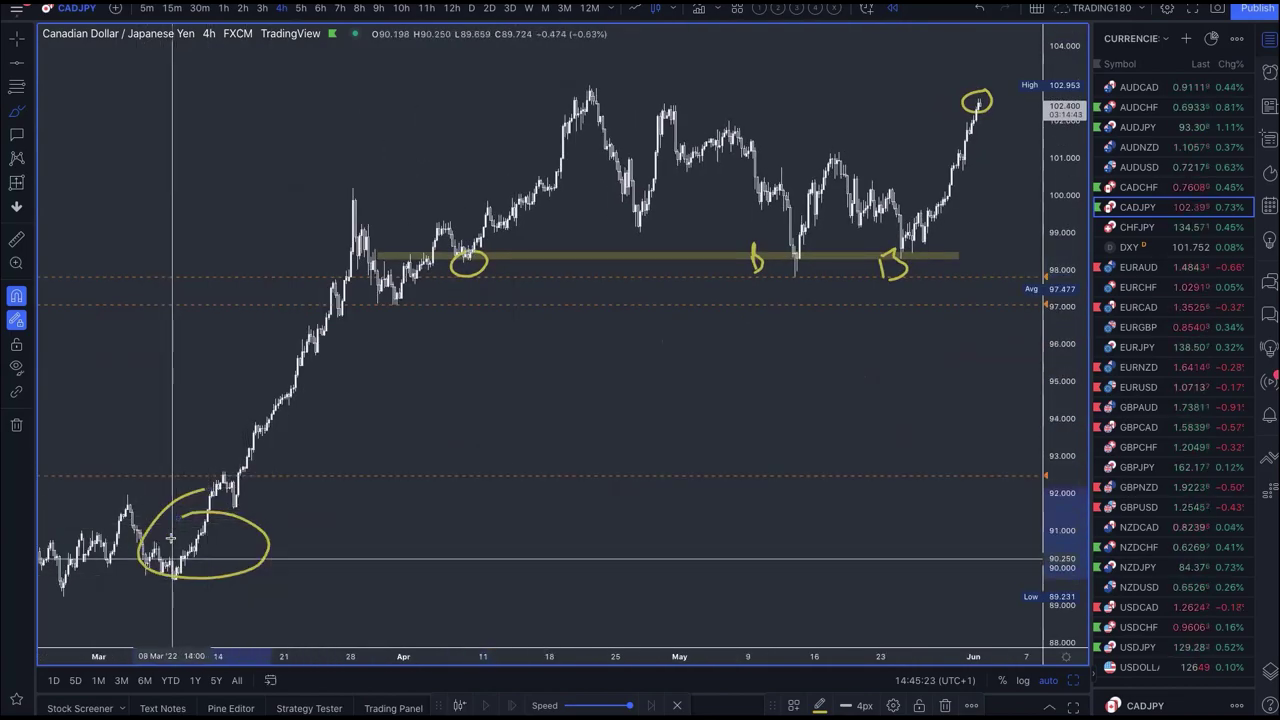
scroll(300, 500, up, 2)
scroll(411, 463, down, 3)
scroll(411, 463, up, 5)
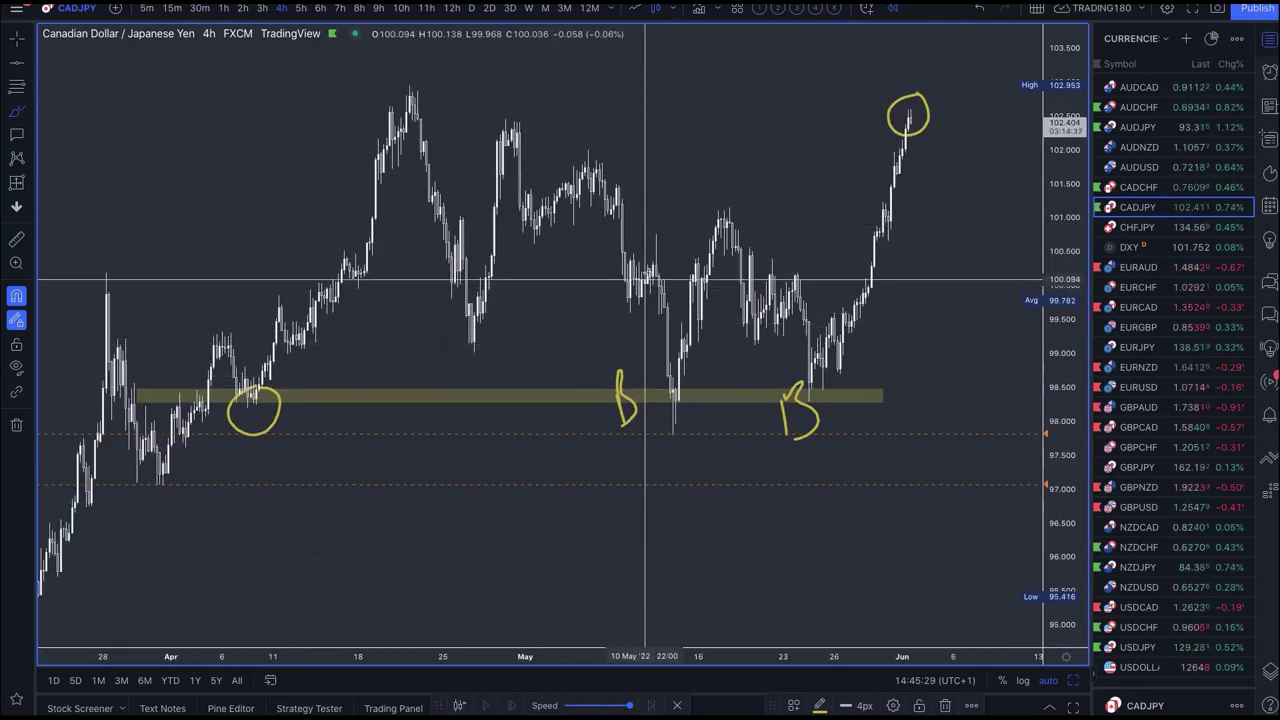
mouse_move(670, 388)
mouse_down()
mouse_move(657, 405)
mouse_move(690, 393)
mouse_up()
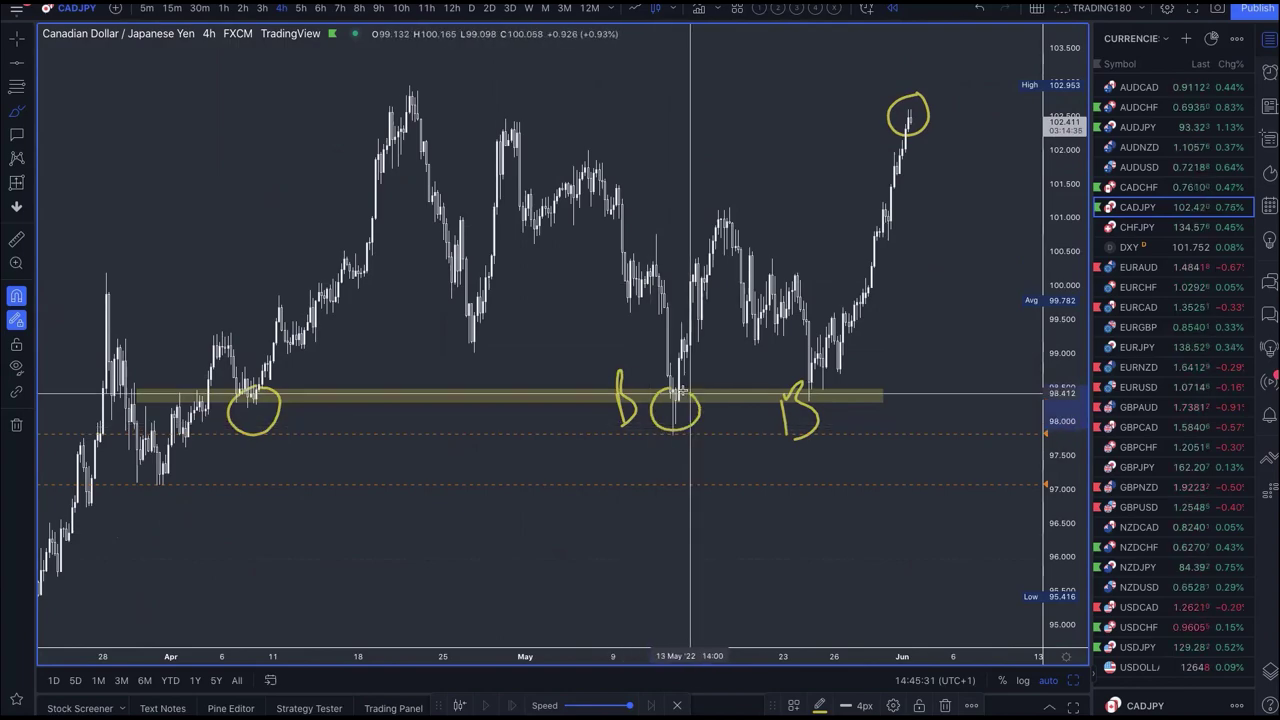
mouse_move(800, 368)
mouse_down()
mouse_move(829, 366)
mouse_move(786, 374)
mouse_move(822, 368)
mouse_up()
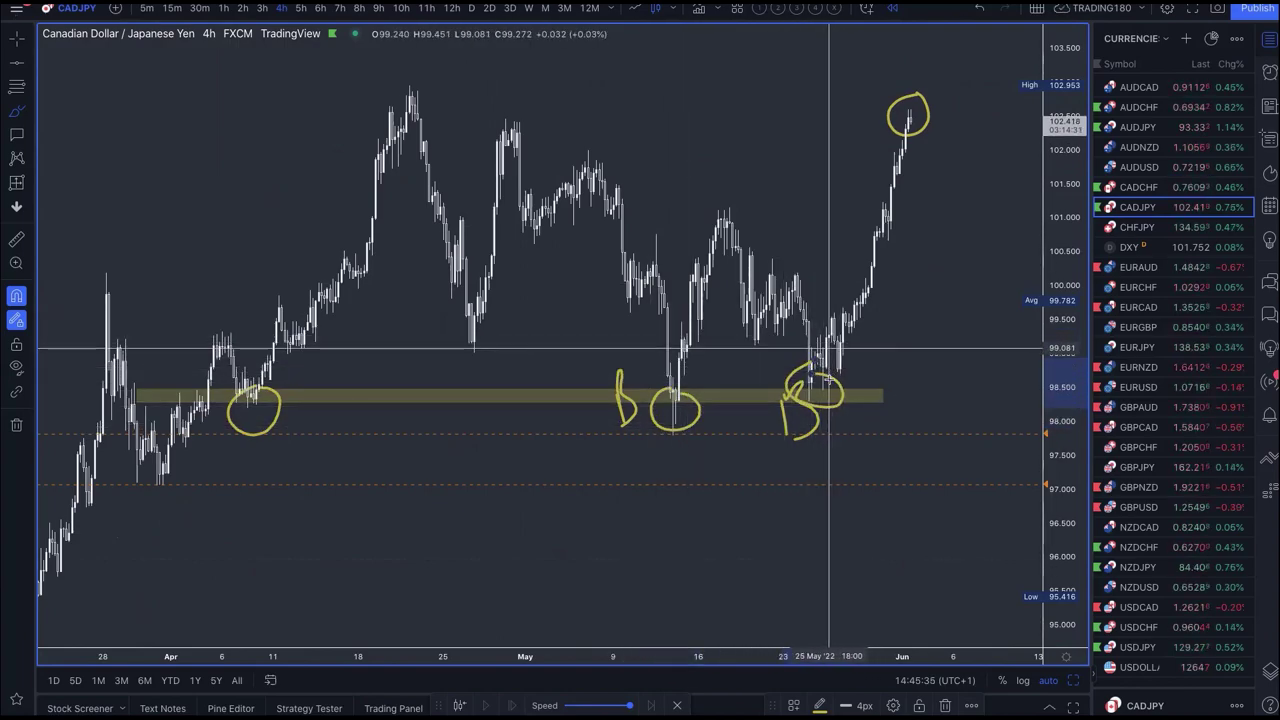
mouse_move(955, 88)
mouse_down()
mouse_move(936, 102)
mouse_move(933, 131)
mouse_up()
mouse_move(992, 77)
mouse_down()
mouse_move(980, 133)
mouse_move(1003, 104)
mouse_up()
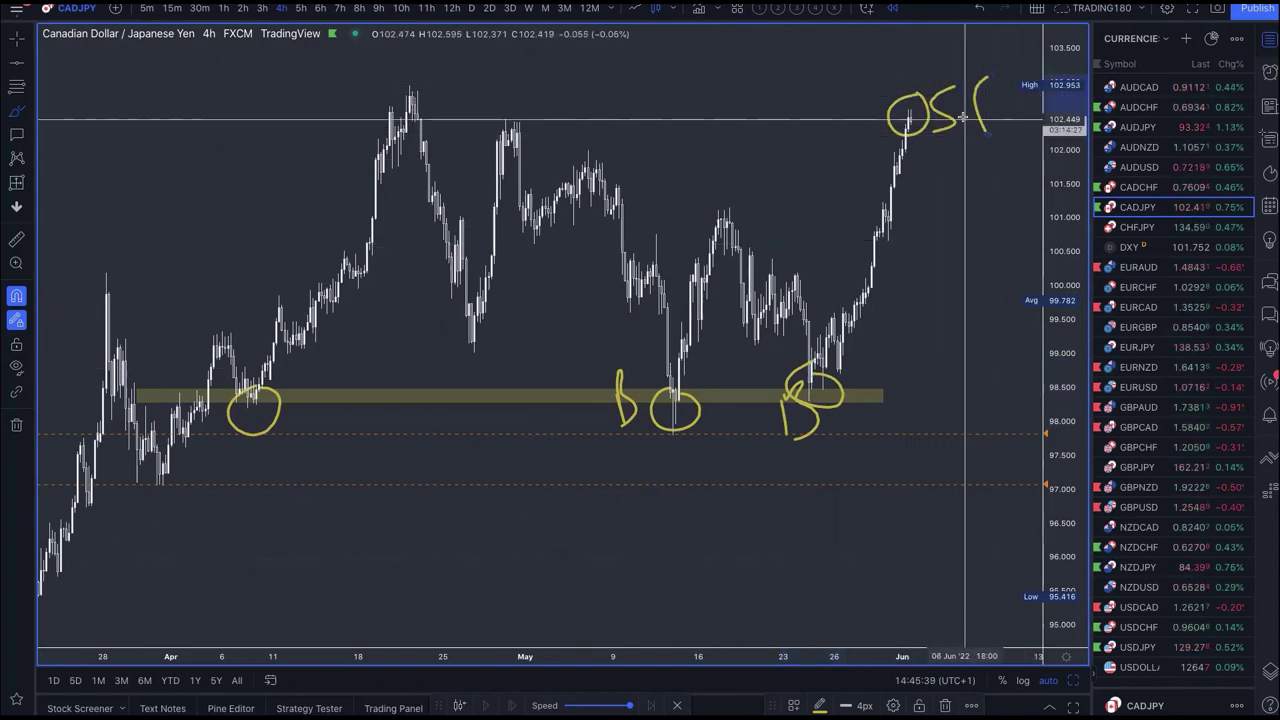
Write E at the April high, arrow it to the circled recent high, and add a question mark
mouse_move(430, 68)
mouse_down()
mouse_move(453, 104)
mouse_move(459, 70)
mouse_up()
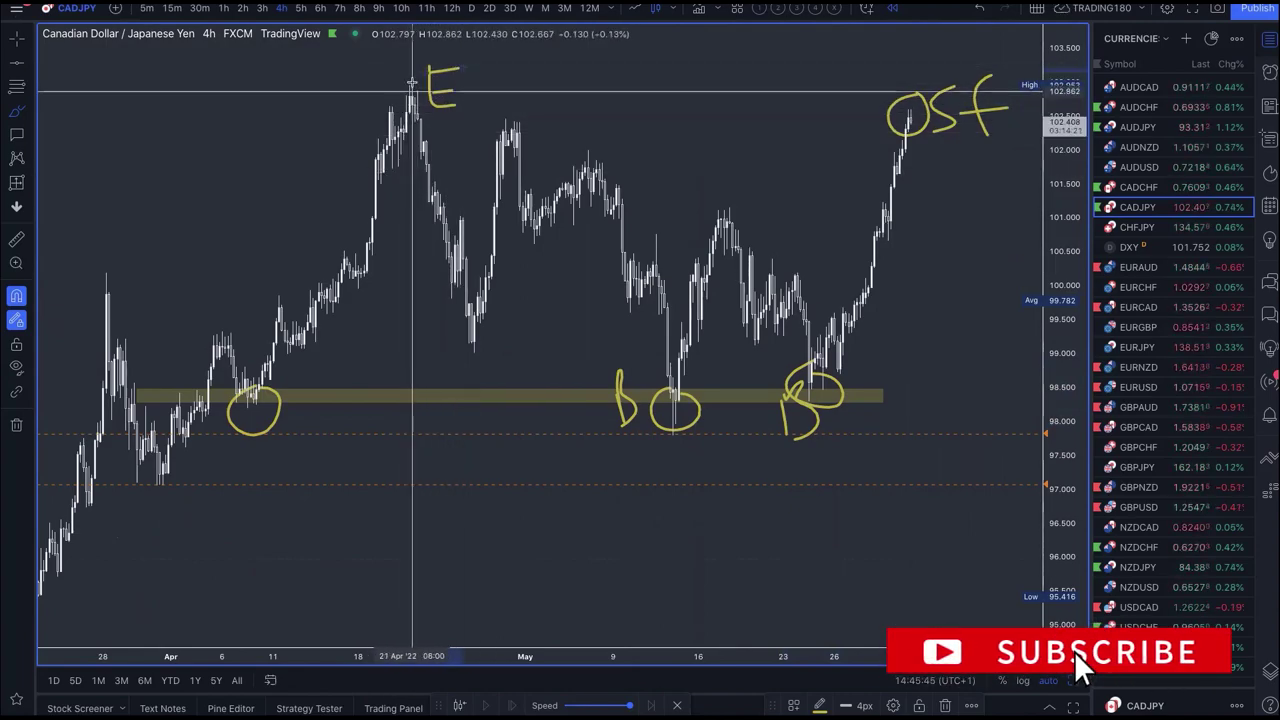
drag(410, 84, 484, 52)
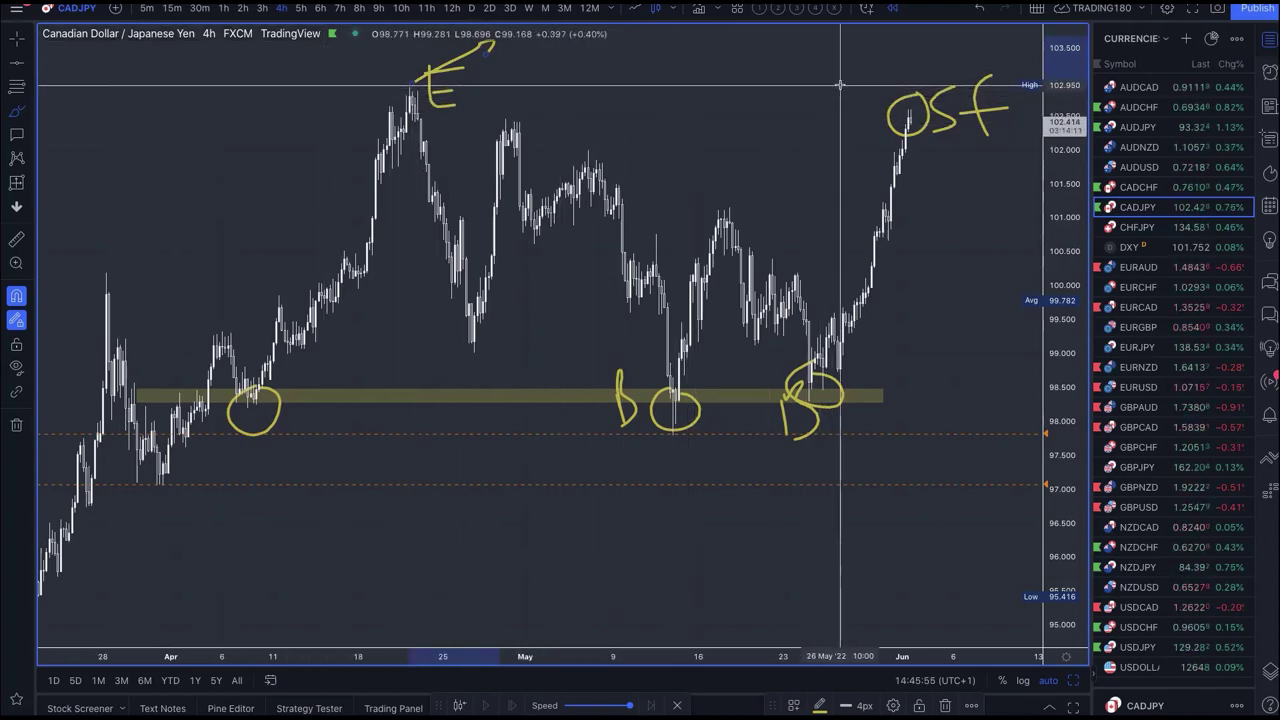
drag(628, 84, 880, 92)
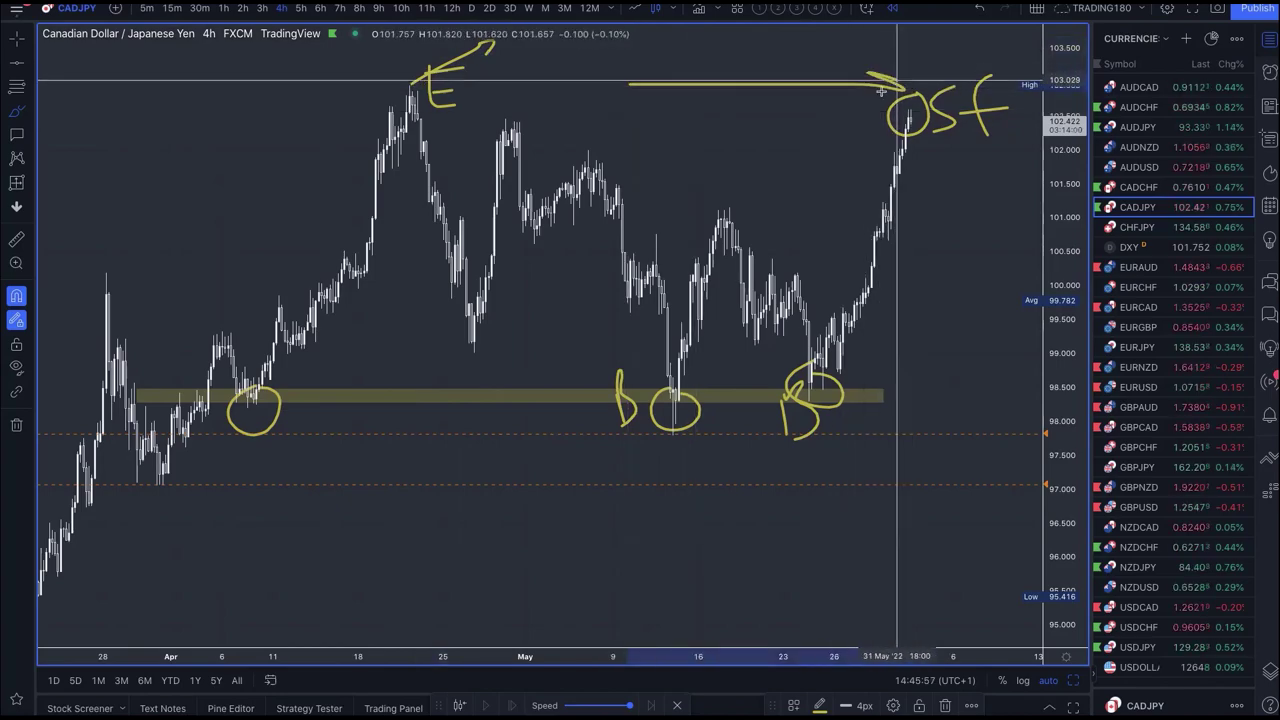
mouse_move(924, 47)
mouse_down()
mouse_move(930, 64)
mouse_move(976, 45)
mouse_move(905, 105)
mouse_up()
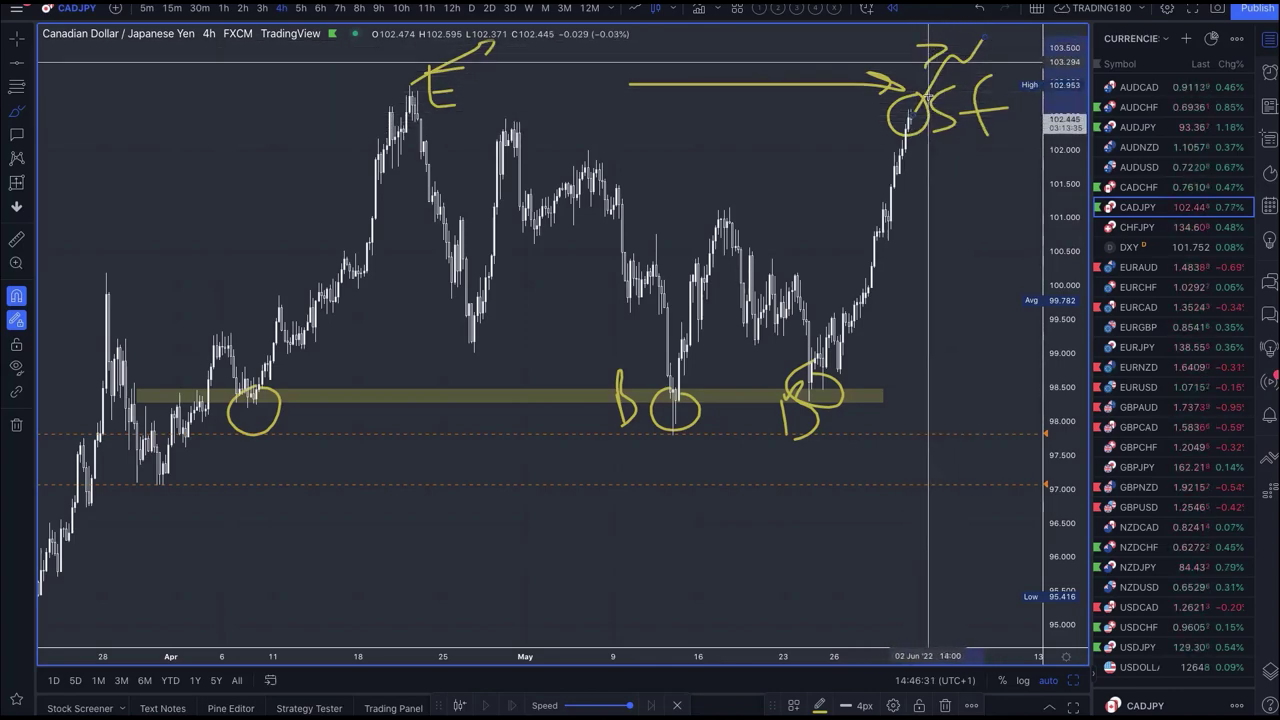
Circle the 'sf' note at the recent high and add a question mark beside it
scroll(926, 115, down, 4)
scroll(915, 85, down, 2)
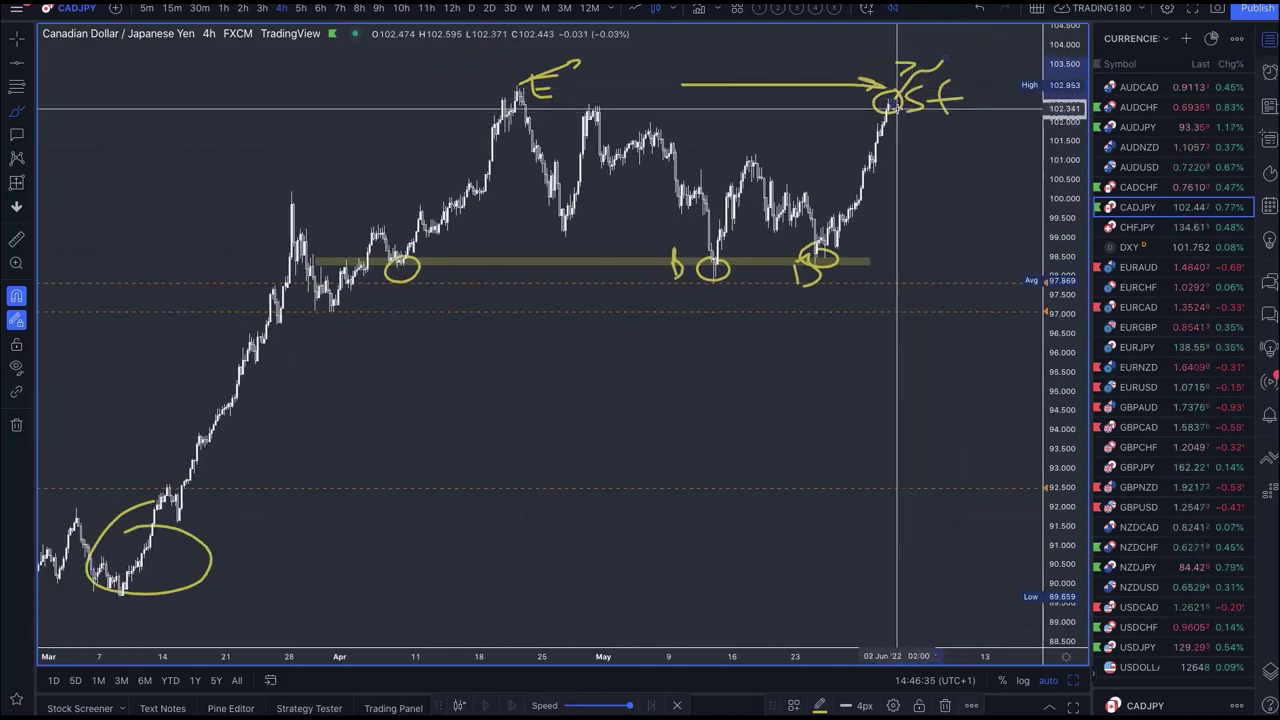
mouse_move(935, 66)
mouse_down()
mouse_move(896, 118)
mouse_move(935, 131)
mouse_move(962, 110)
mouse_move(951, 73)
mouse_up()
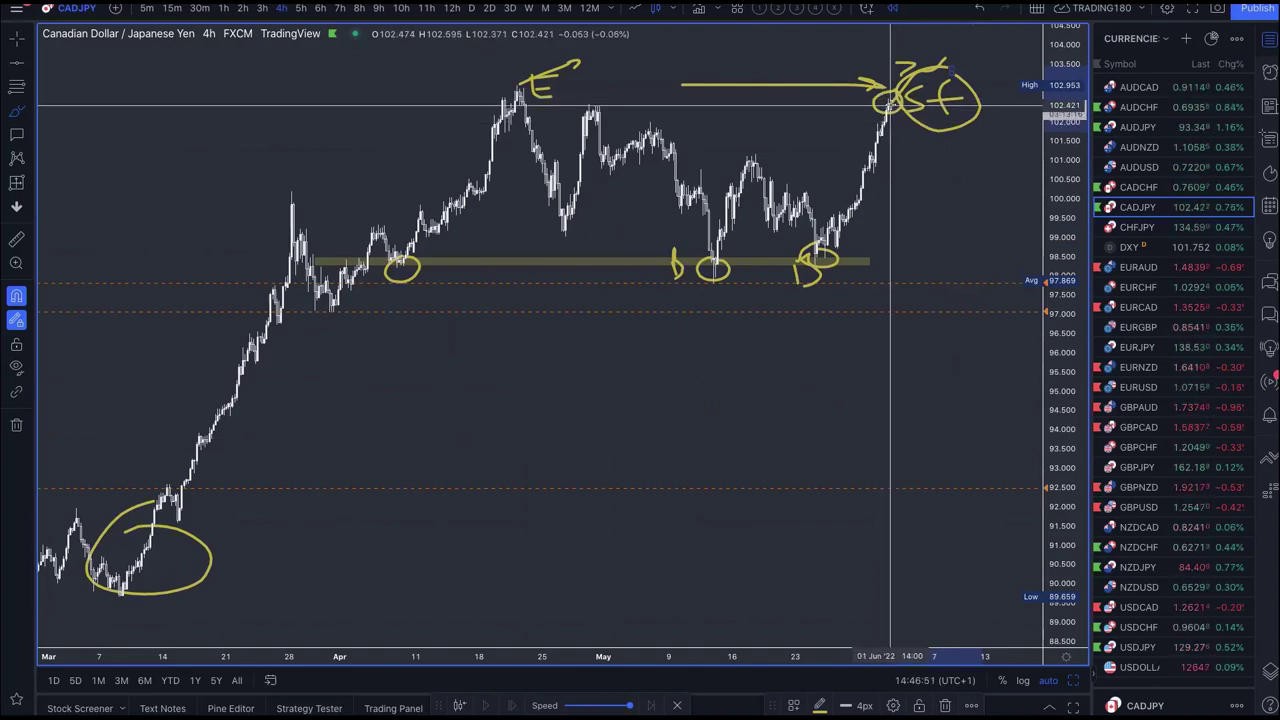
drag(982, 70, 993, 112)
click(992, 133)
Sketch a projected drop from the recent high and write an R after the late-May touch
scroll(920, 150, up, 1)
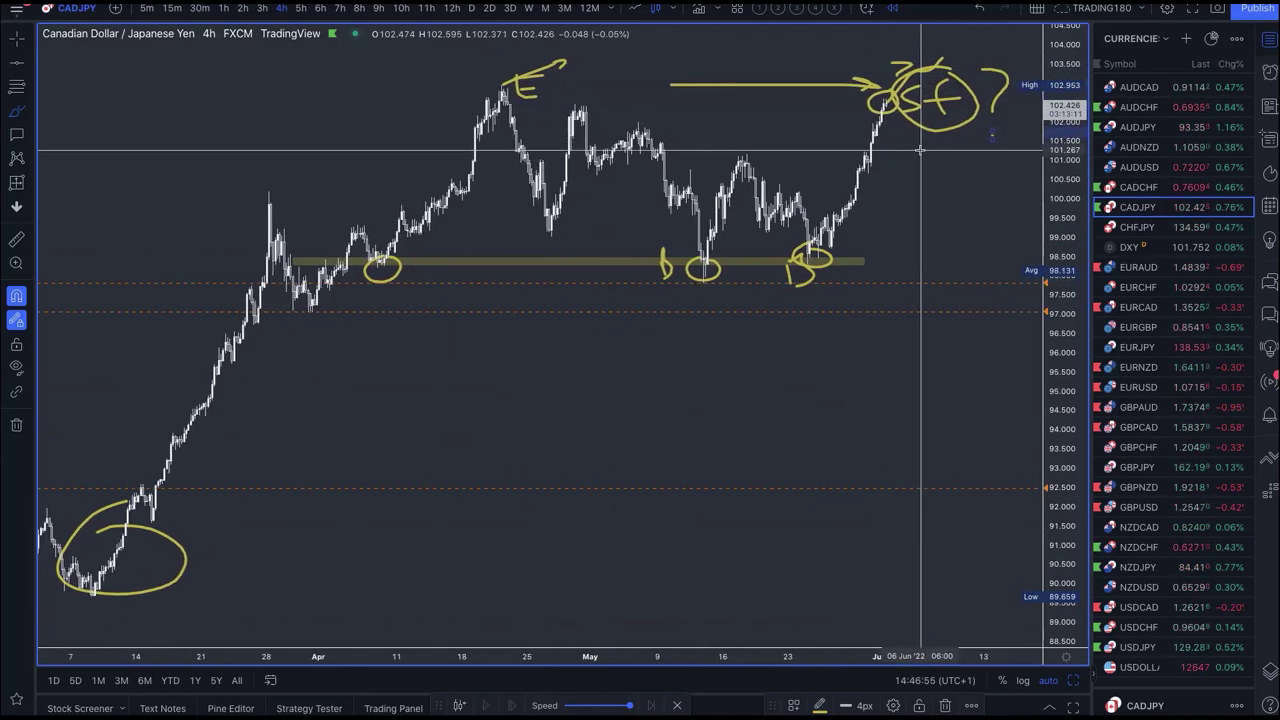
scroll(920, 150, up, 3)
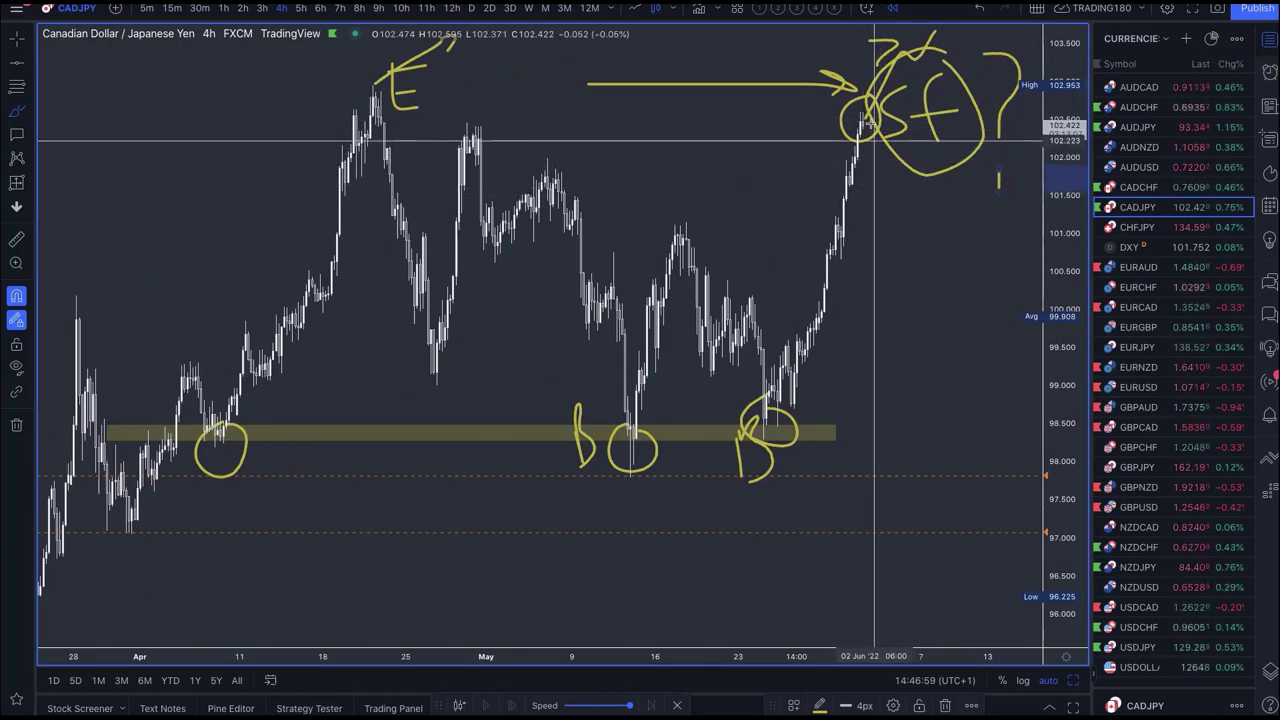
mouse_move(874, 140)
mouse_down()
mouse_move(901, 280)
mouse_move(932, 321)
mouse_up()
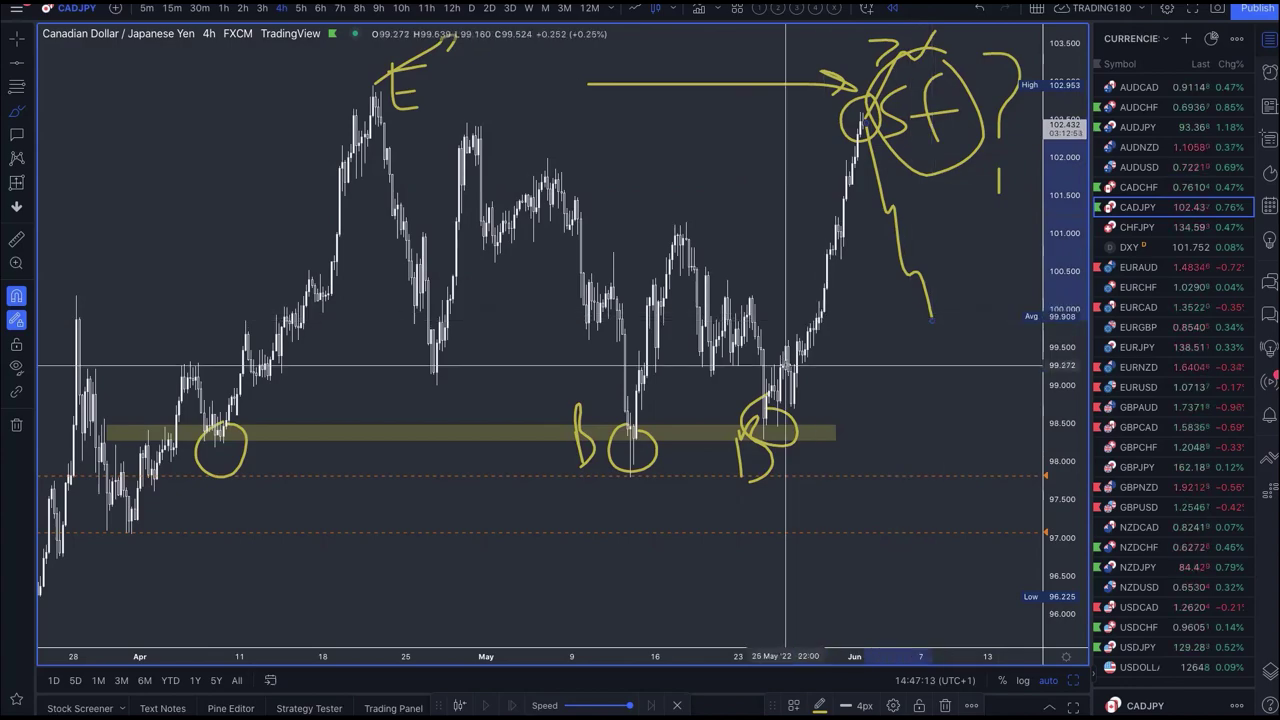
drag(829, 426, 832, 460)
drag(830, 401, 853, 456)
Write R after the mid-May and early-April circles, making BOR and OR
drag(660, 406, 662, 455)
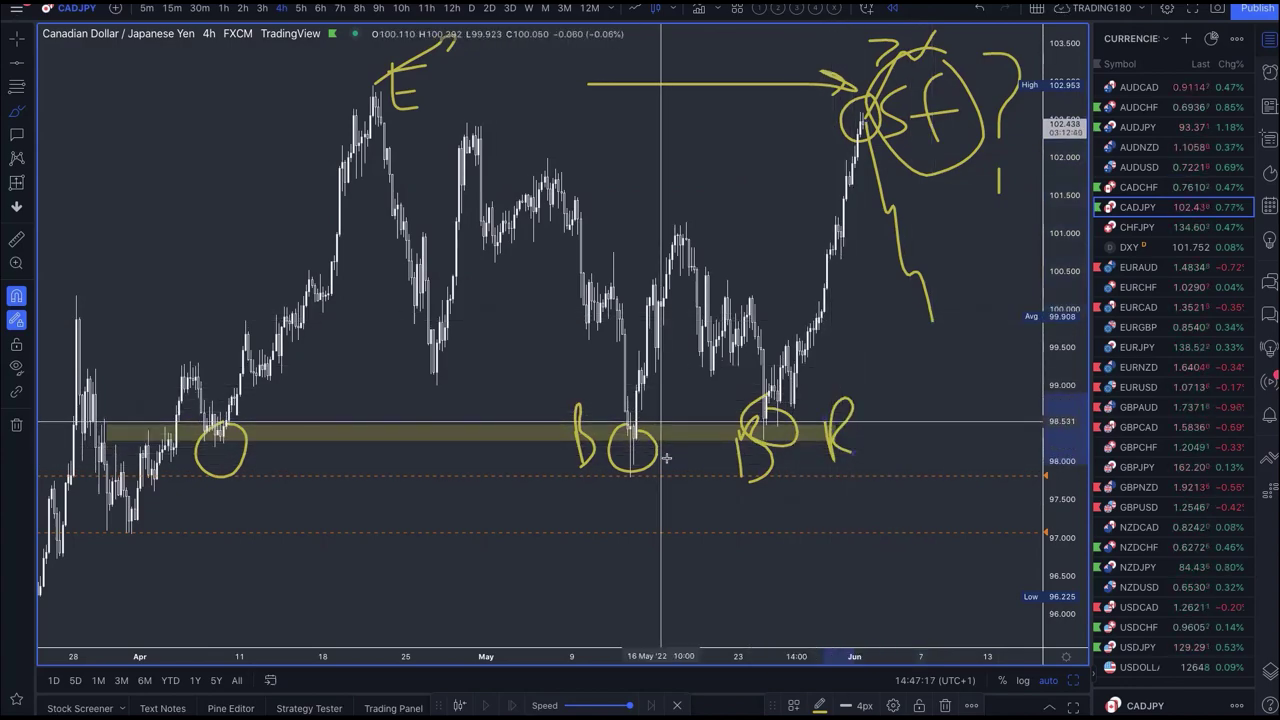
drag(662, 408, 700, 452)
mouse_move(277, 411)
mouse_down()
mouse_move(278, 464)
mouse_move(284, 438)
mouse_move(300, 463)
mouse_move(338, 410)
mouse_move(354, 458)
mouse_up()
Sketch the mid-May price drop into the demand zone
scroll(295, 483, down, 3)
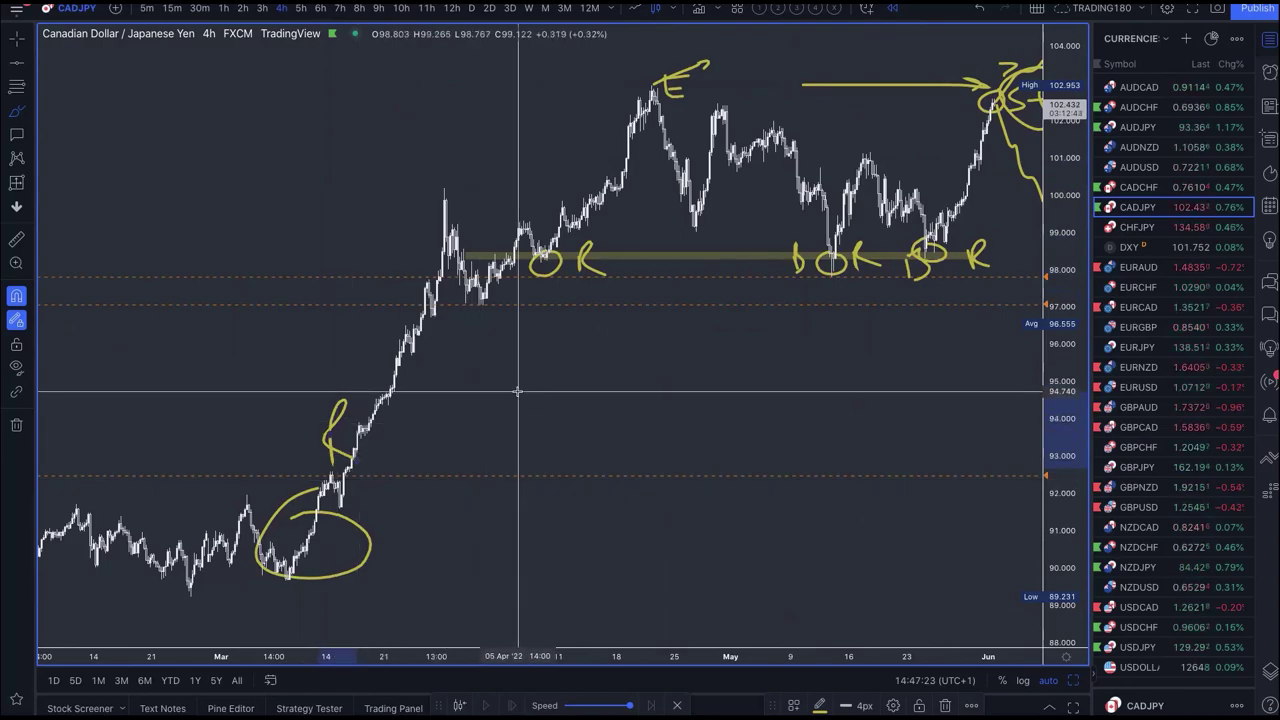
scroll(514, 386, right, 5)
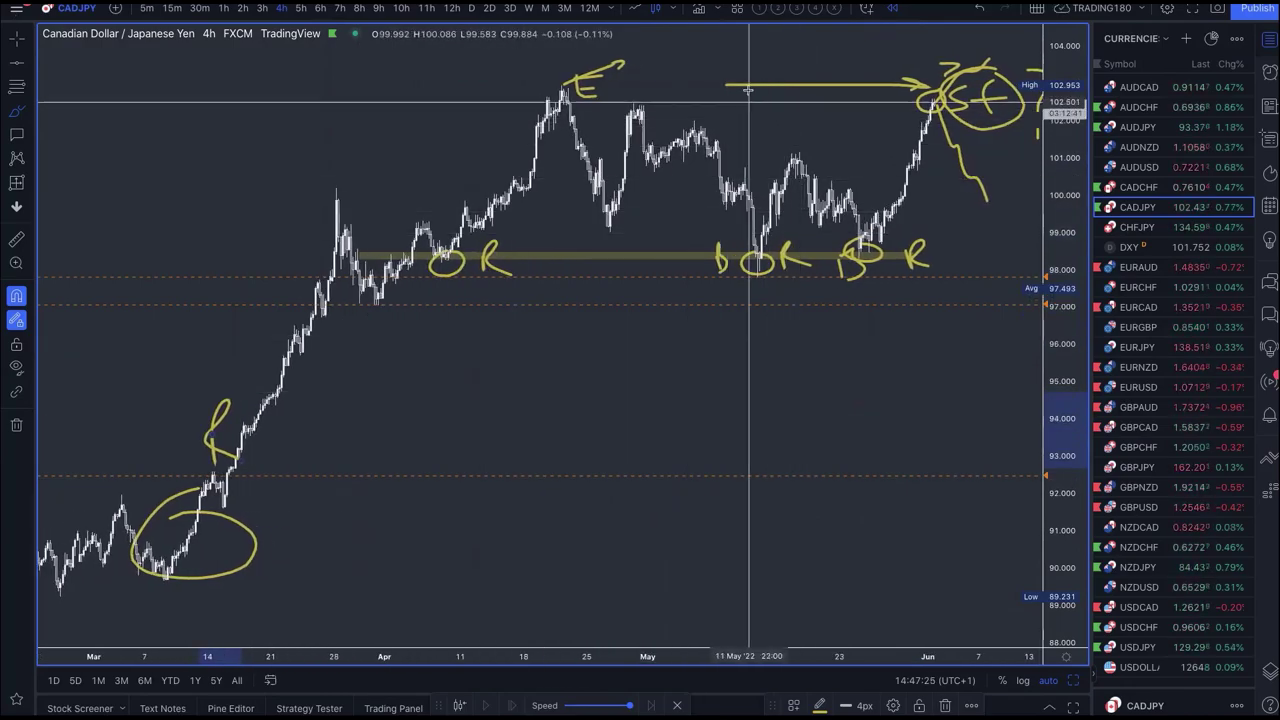
scroll(779, 190, up, 5)
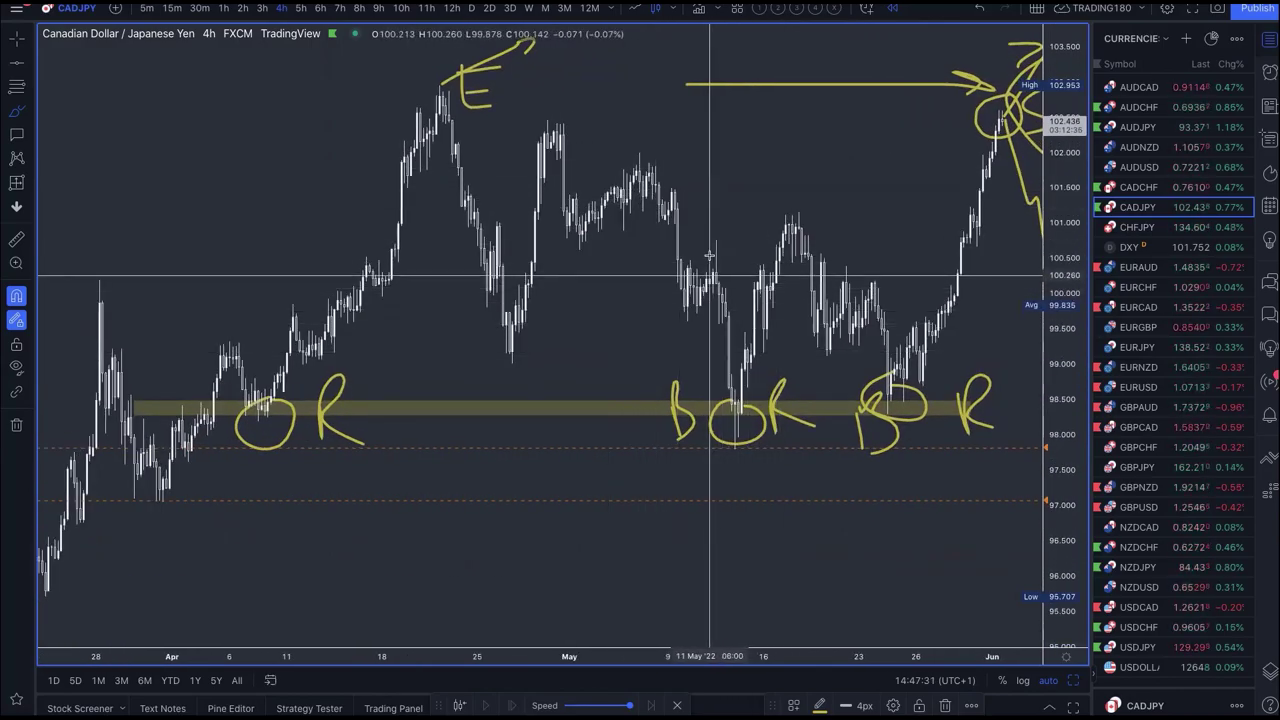
drag(711, 270, 740, 448)
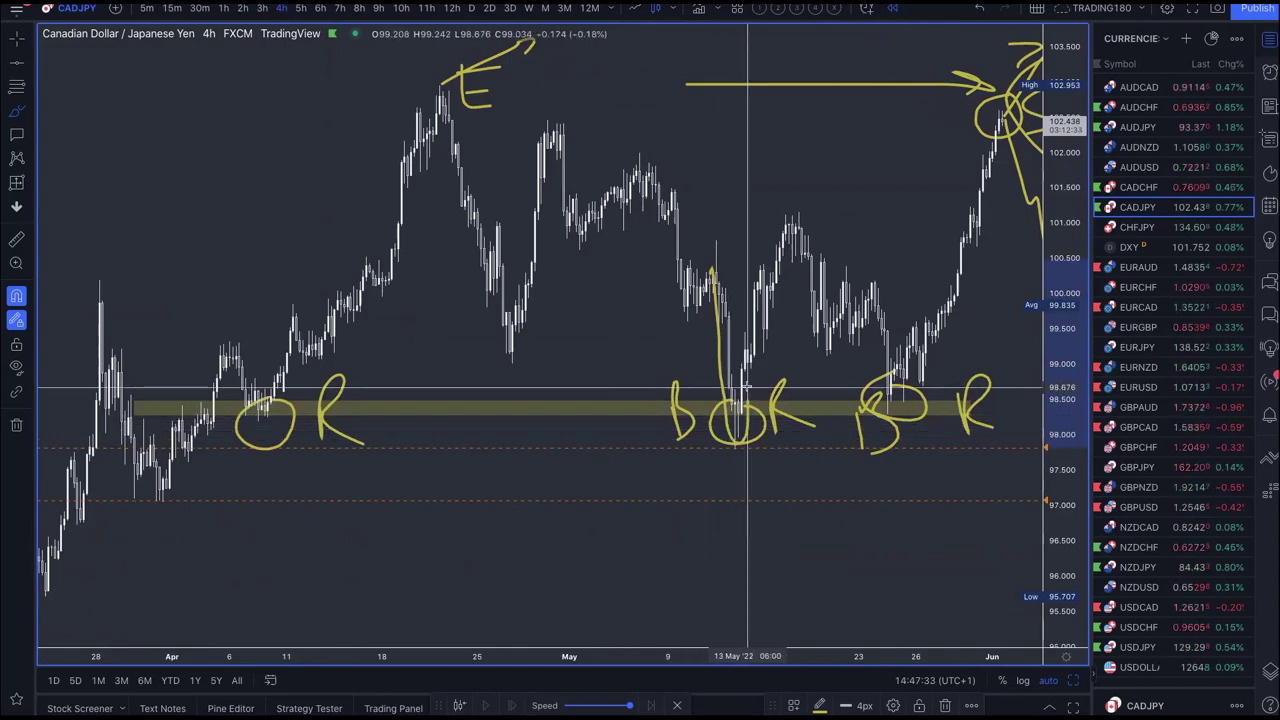
Draw horizontal strokes above and below the mid-May BOR label
scroll(700, 368, up, 1)
scroll(700, 368, up, 4)
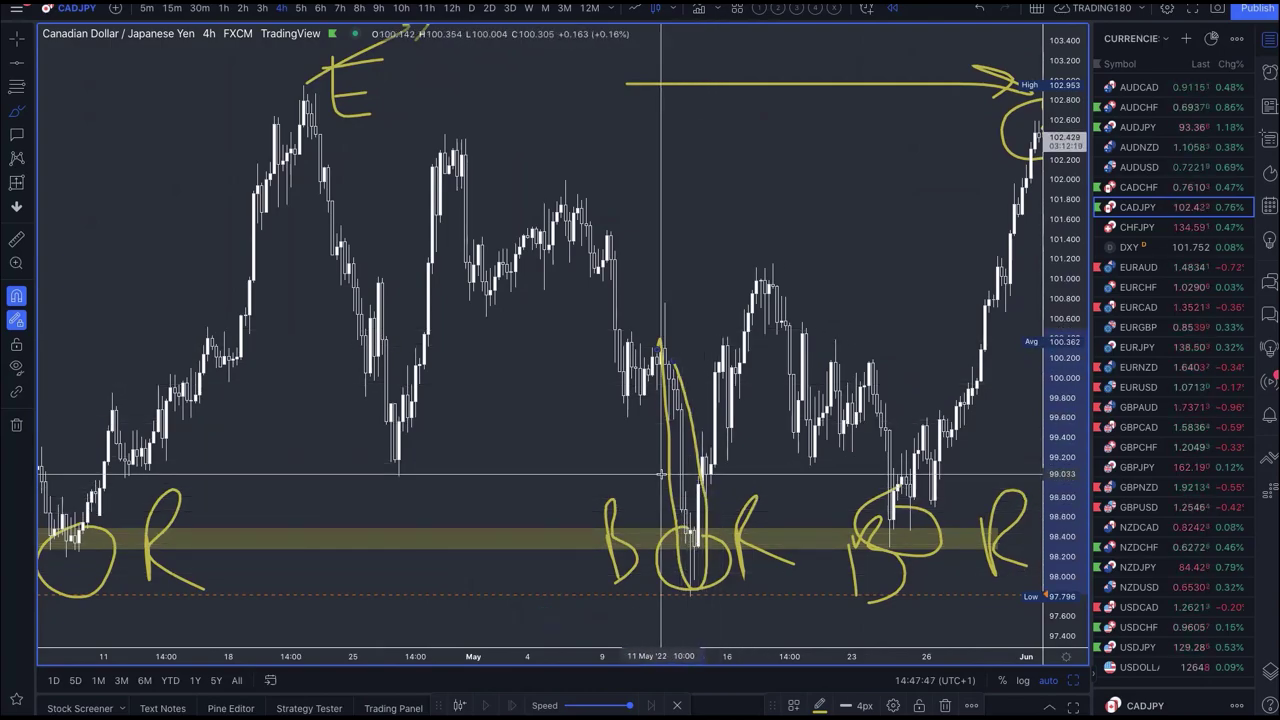
scroll(691, 449, down, 5)
scroll(745, 335, up, 4)
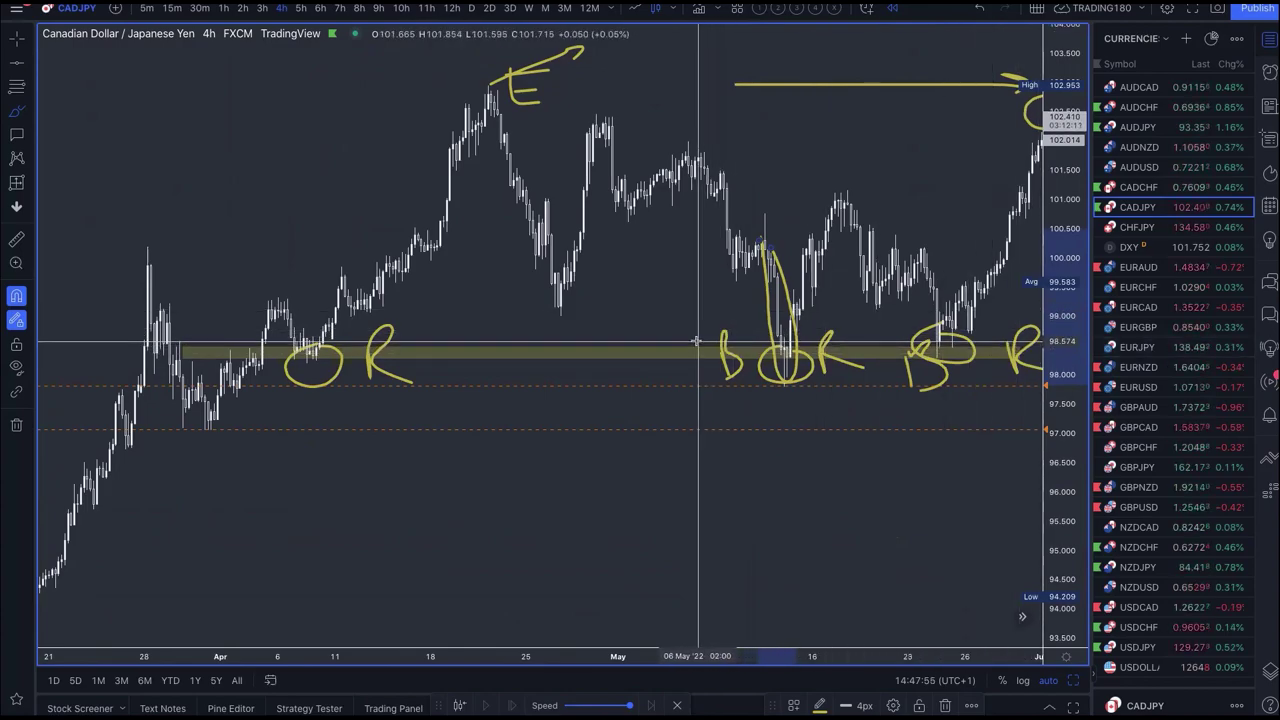
drag(700, 337, 838, 338)
drag(743, 410, 825, 410)
scroll(636, 297, up, 2)
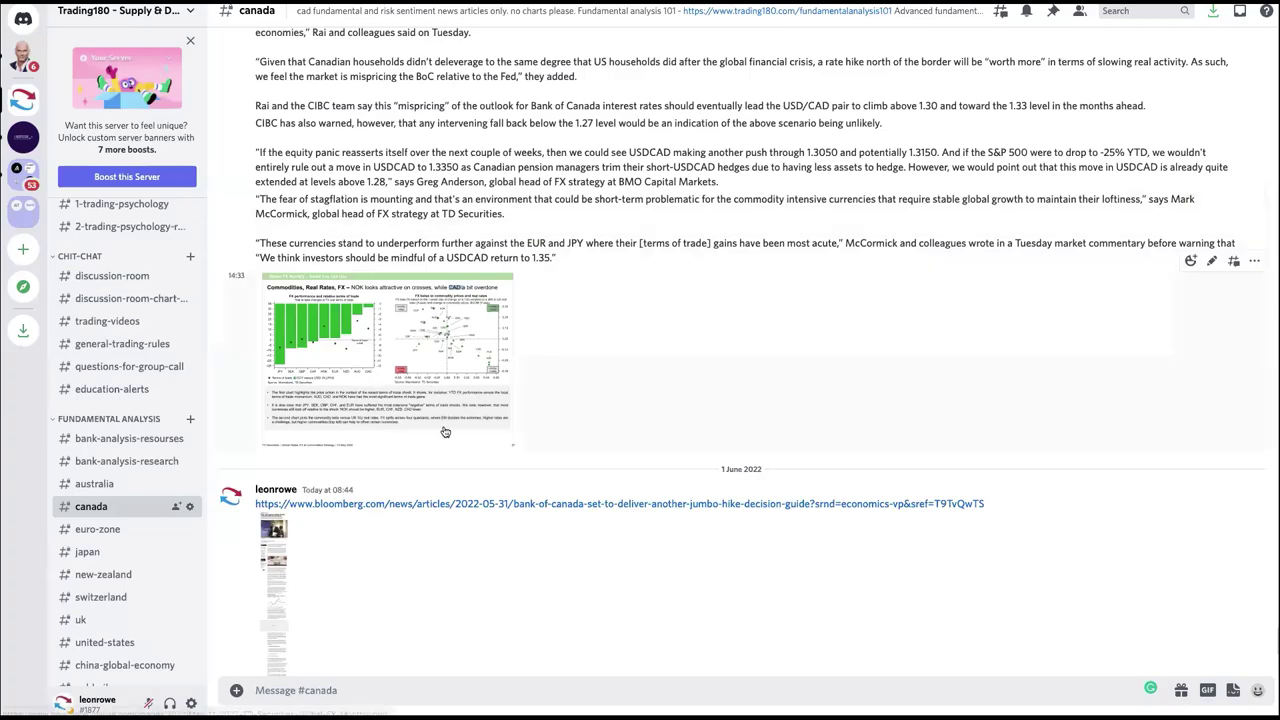
scroll(445, 430, down, 8)
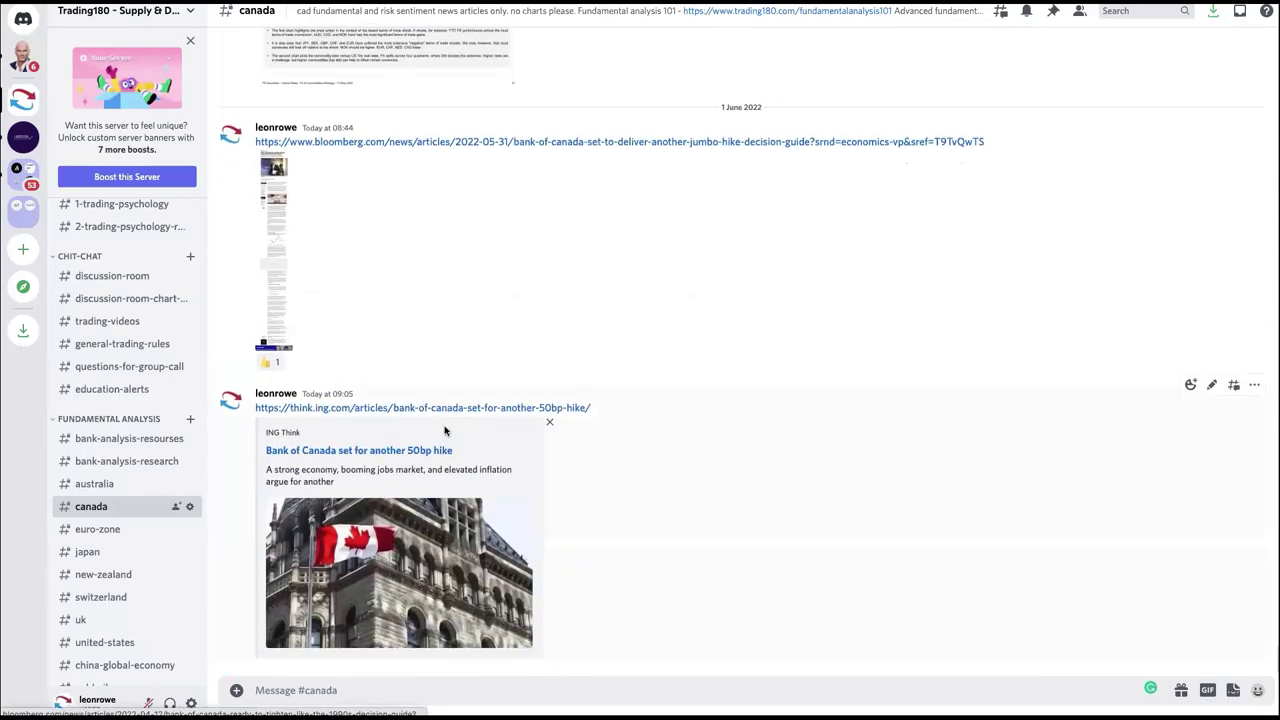
Scroll through the Canadian dollar news posts in Discord's #canada channel
scroll(445, 430, up, 10)
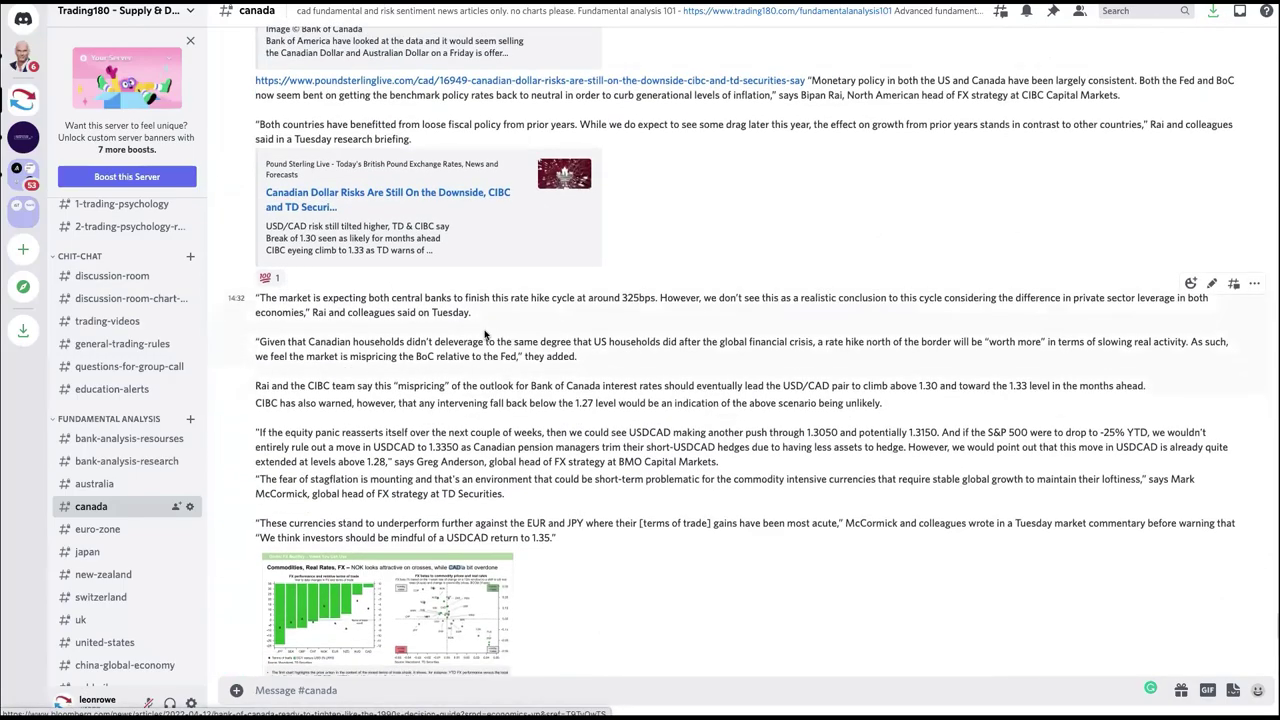
scroll(485, 335, down, 3)
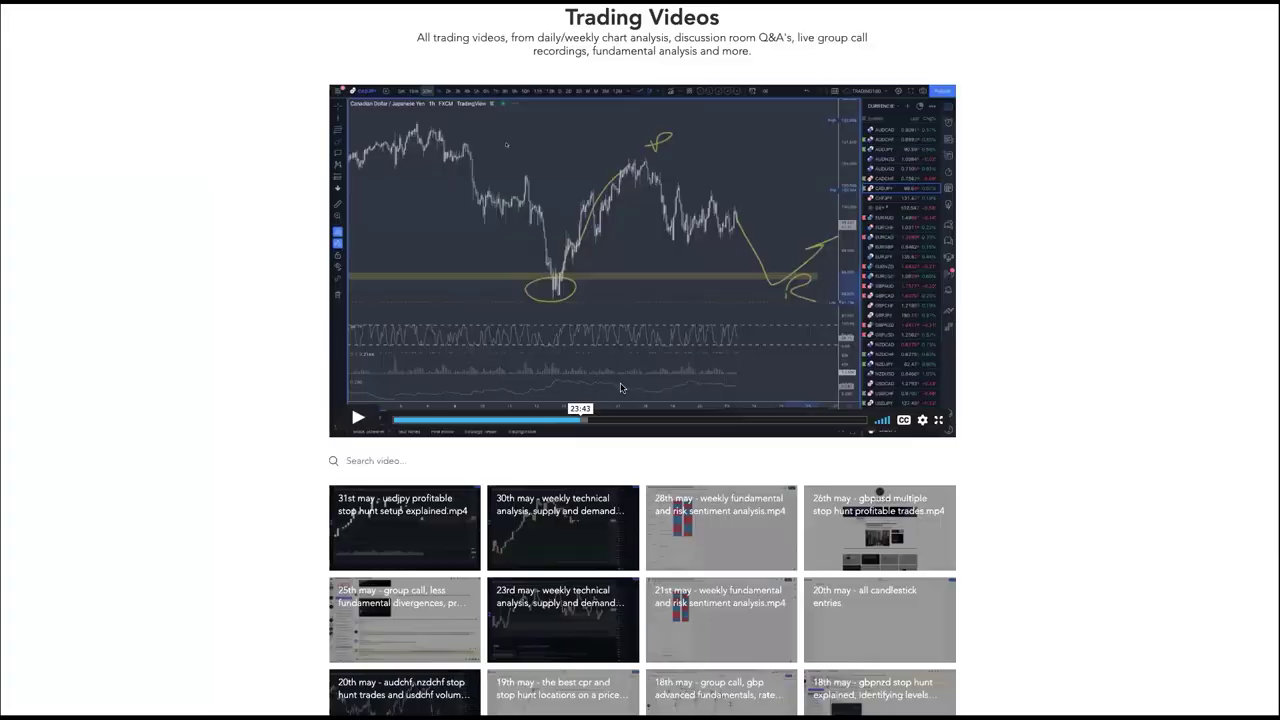
scroll(540, 190, up, 2)
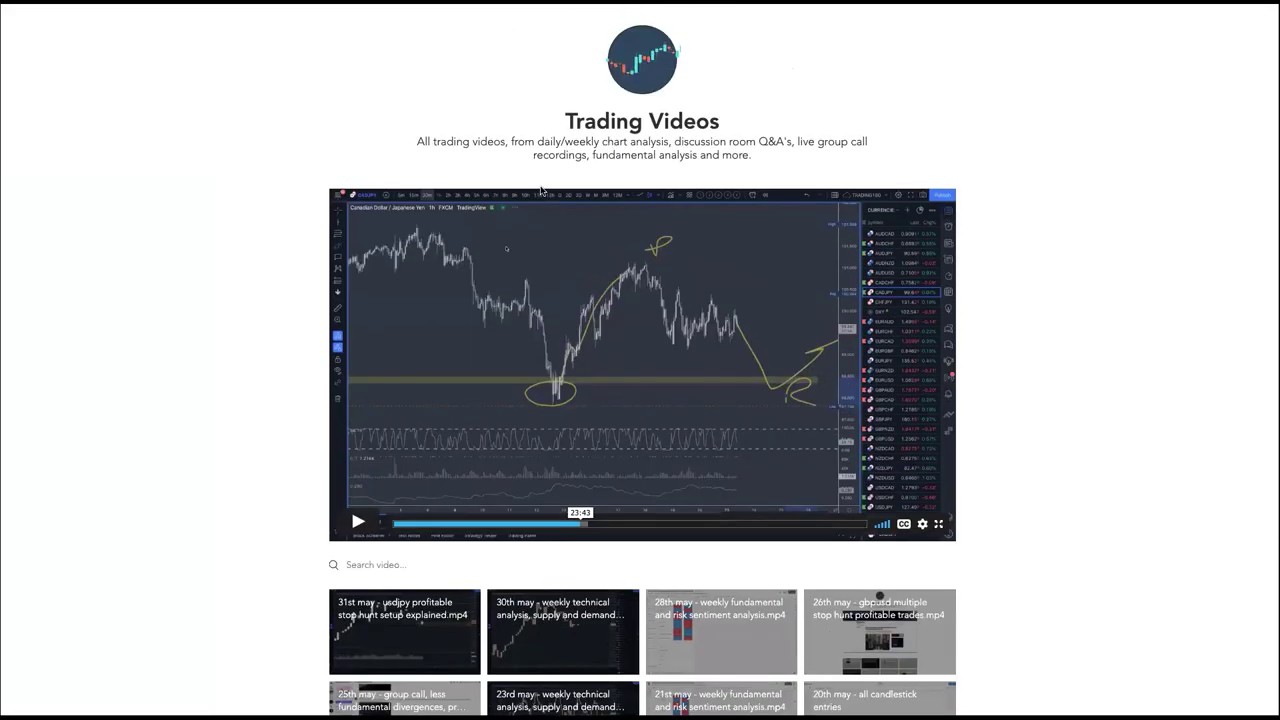
scroll(599, 396, down, 1)
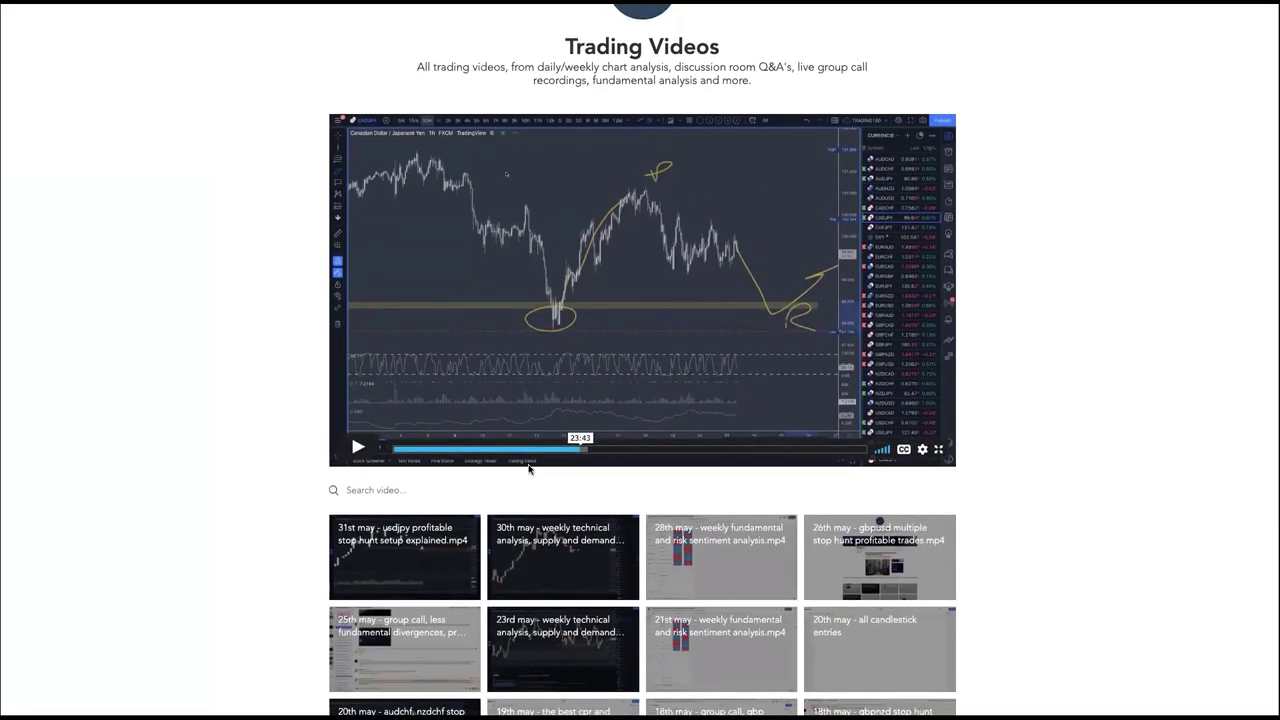
scroll(577, 538, down, 2)
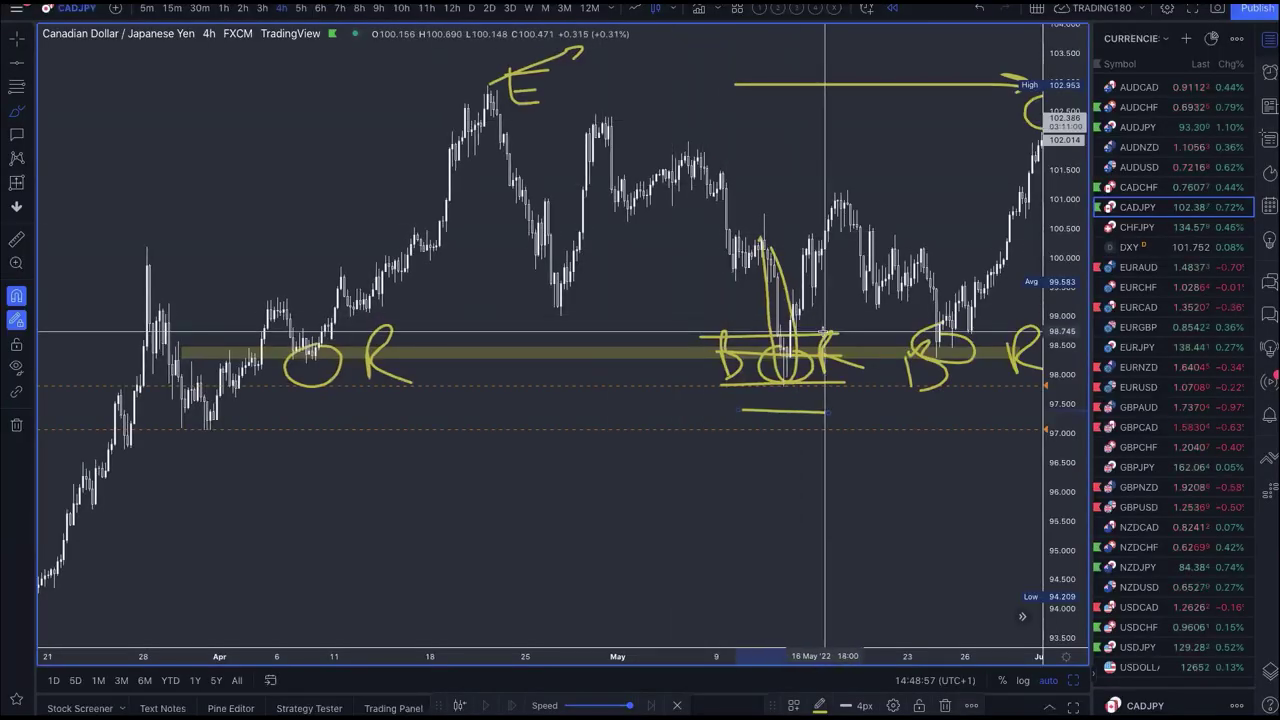
Switch the CADJPY chart to 1-hour candles
scroll(825, 330, up, 3)
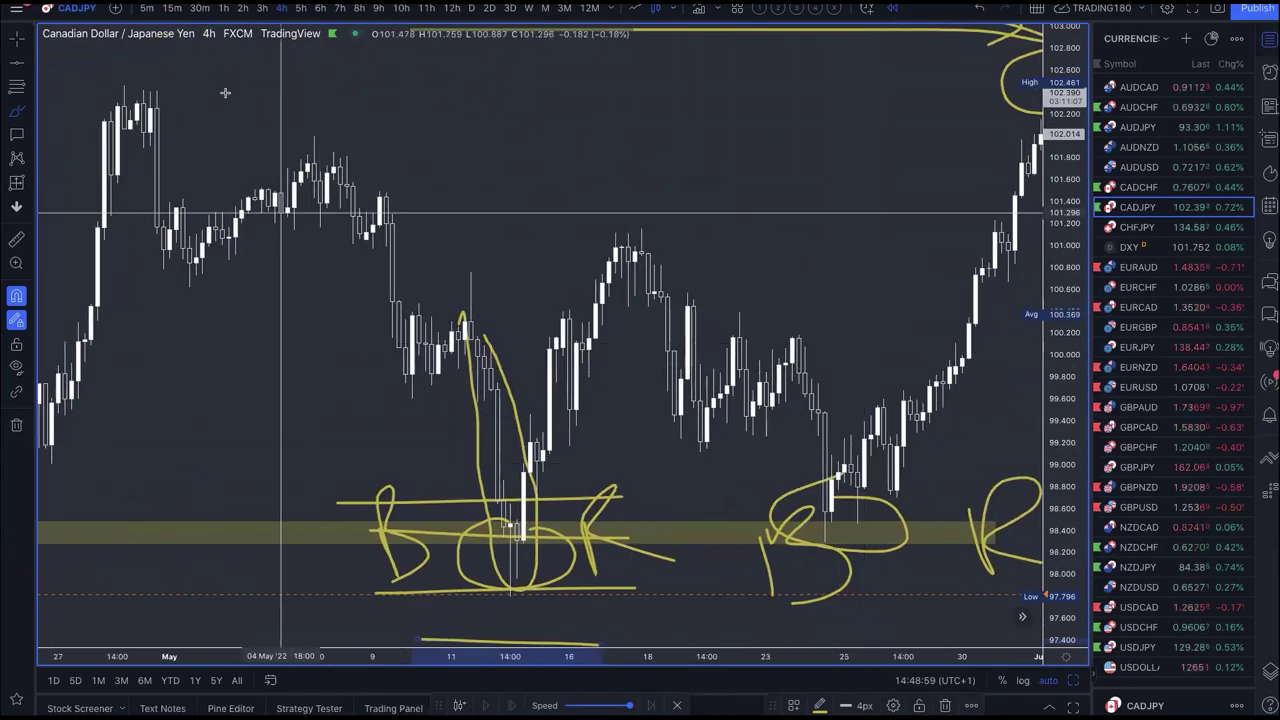
click(226, 9)
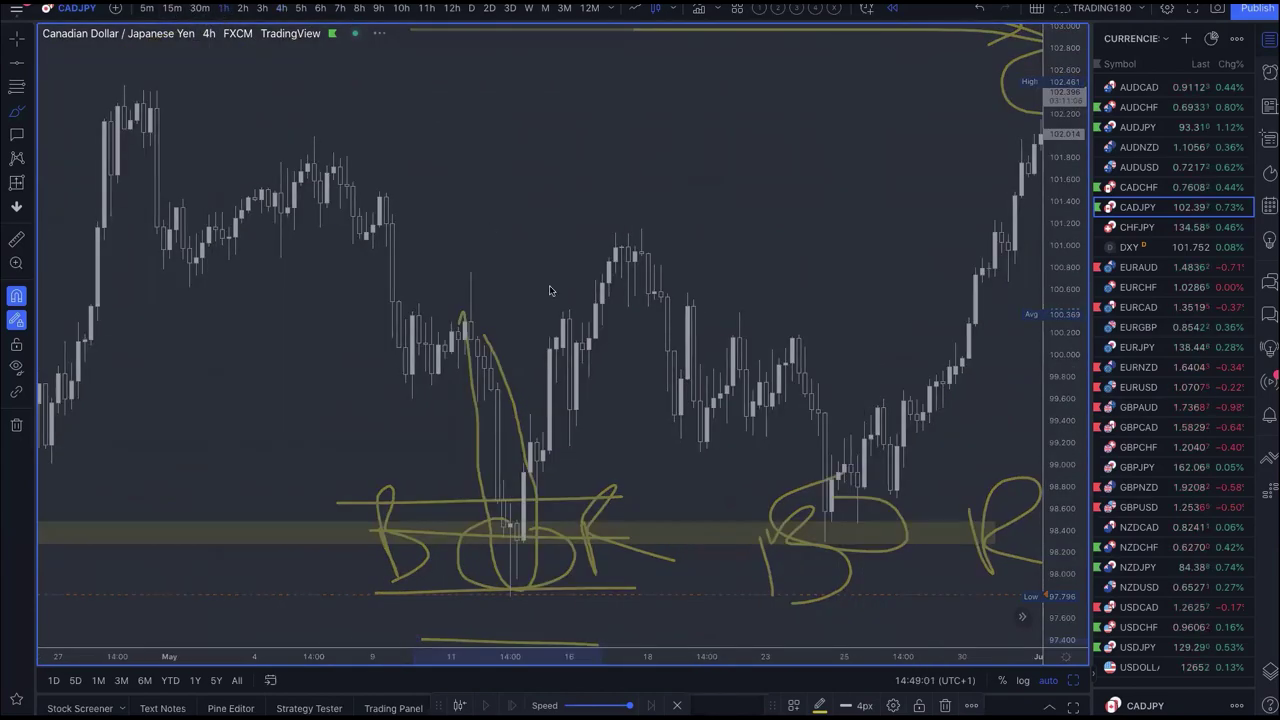
scroll(550, 287, down, 3)
scroll(550, 287, down, 3)
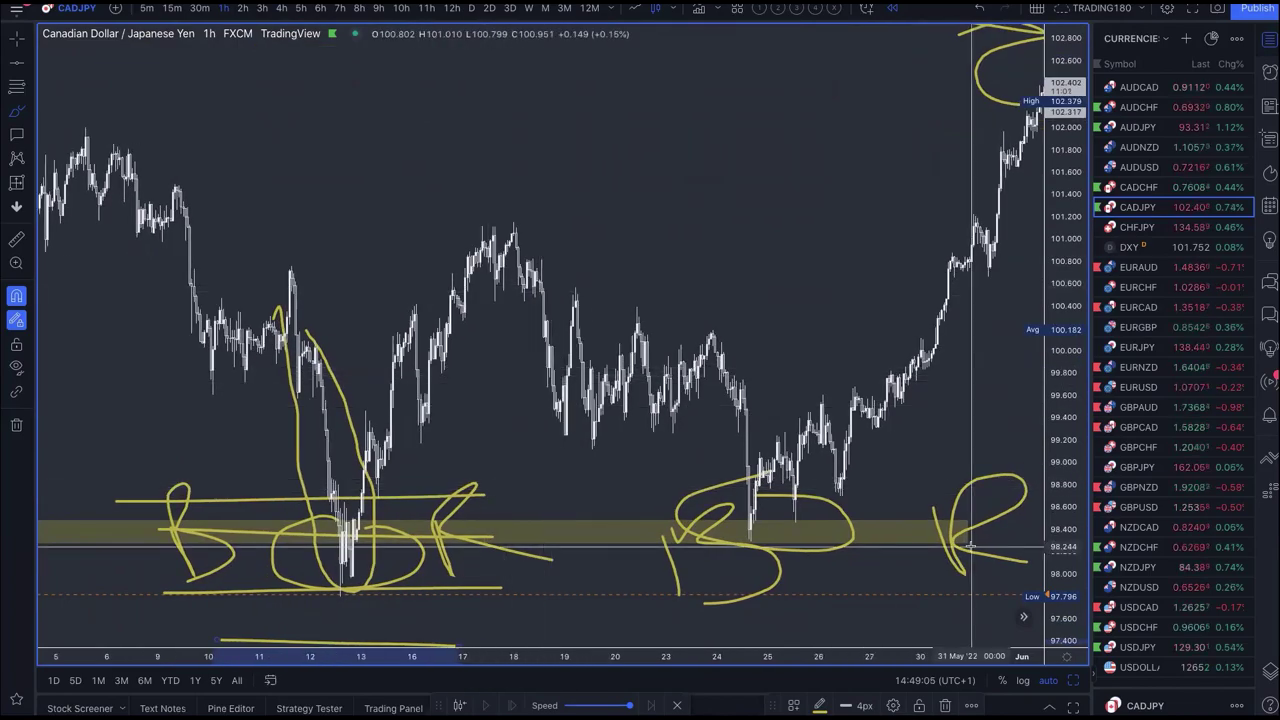
Delete every Brush sketch in the Object tree, keeping only the yellow rectangle
click(1268, 672)
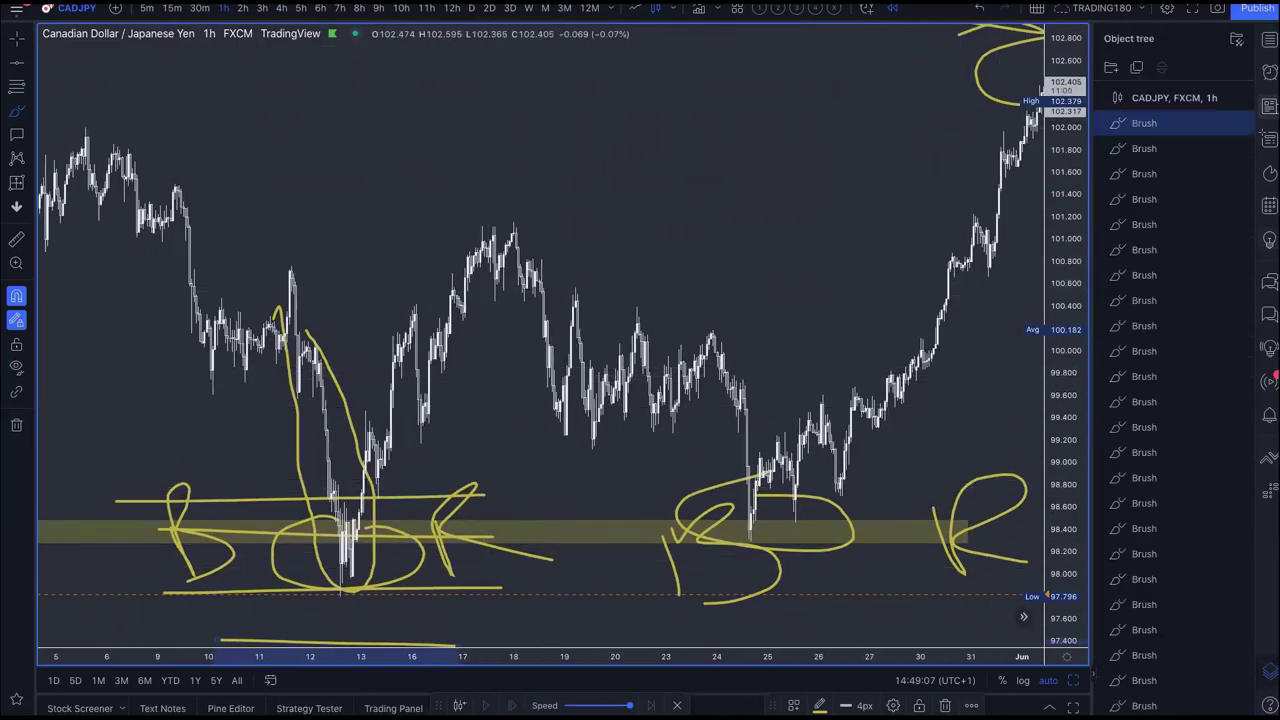
click(1241, 124)
click(1241, 124)
click(1241, 124)
click(1241, 124)
click(1241, 124)
click(1241, 124)
click(1241, 124)
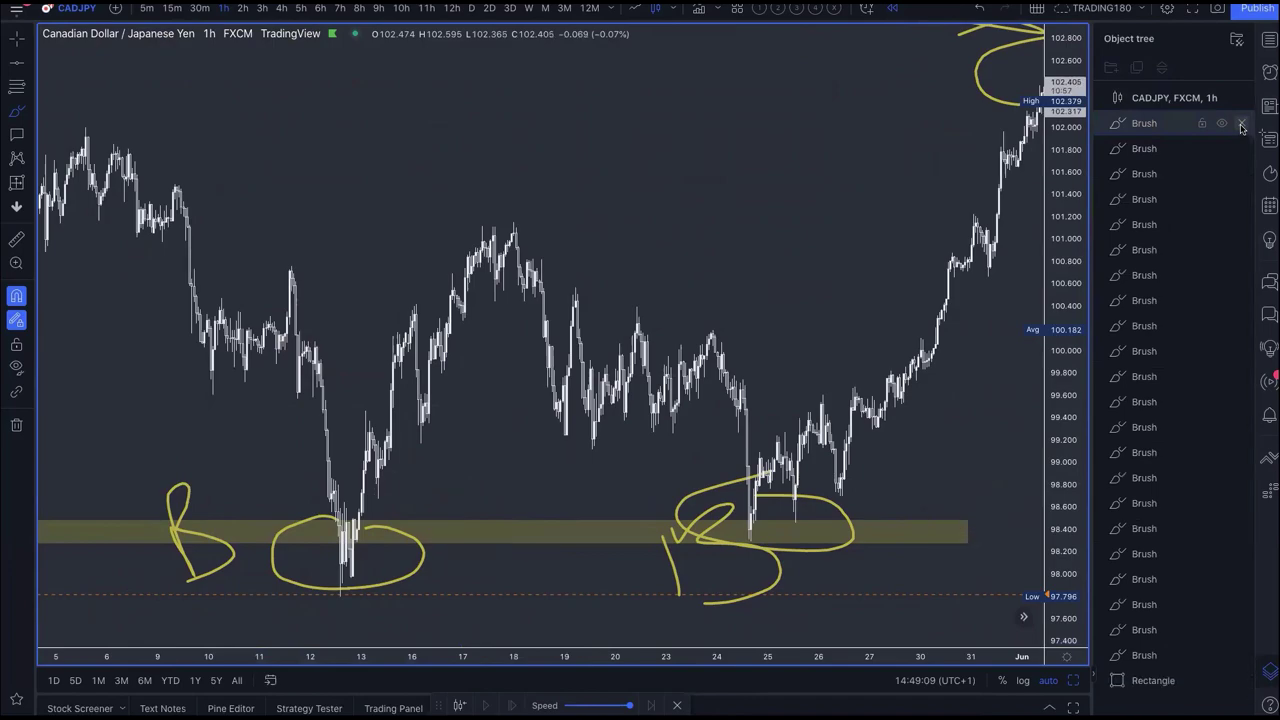
click(1241, 124)
click(1241, 124)
click(1241, 124)
click(1241, 124)
click(1241, 124)
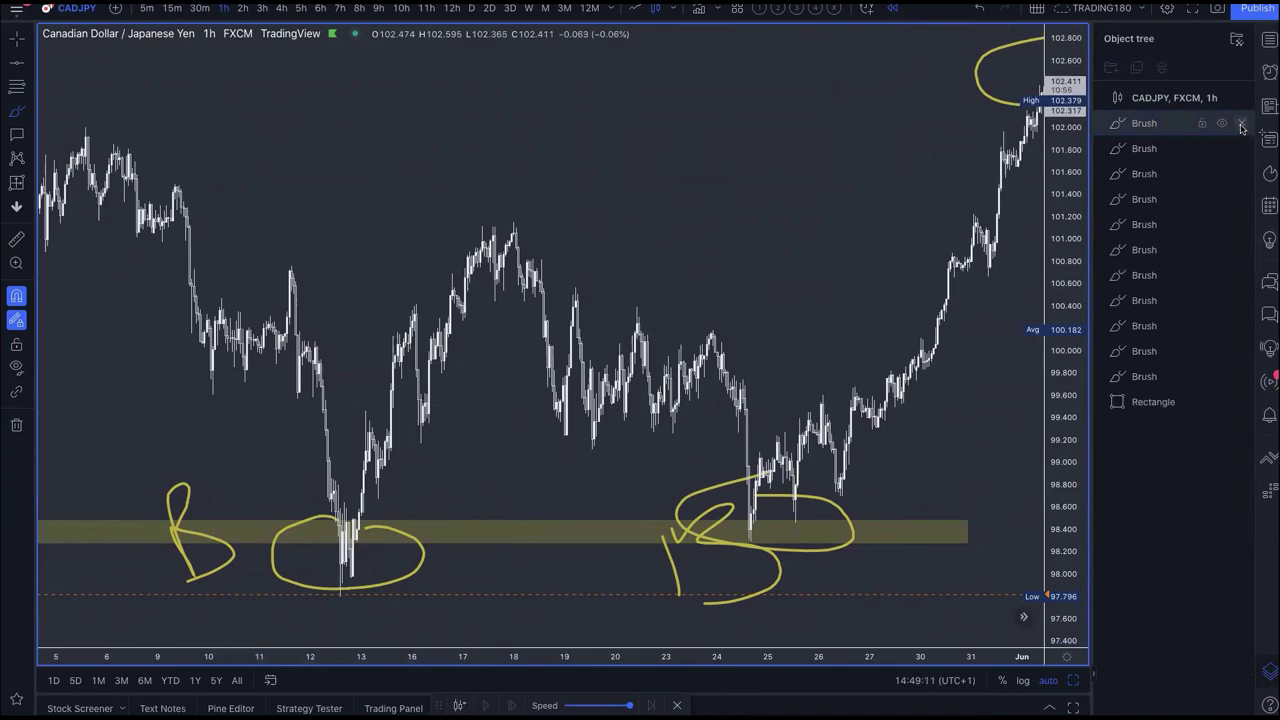
click(1241, 124)
click(1241, 124)
click(1241, 124)
click(1241, 124)
click(1241, 124)
click(1241, 124)
click(1241, 124)
click(1241, 124)
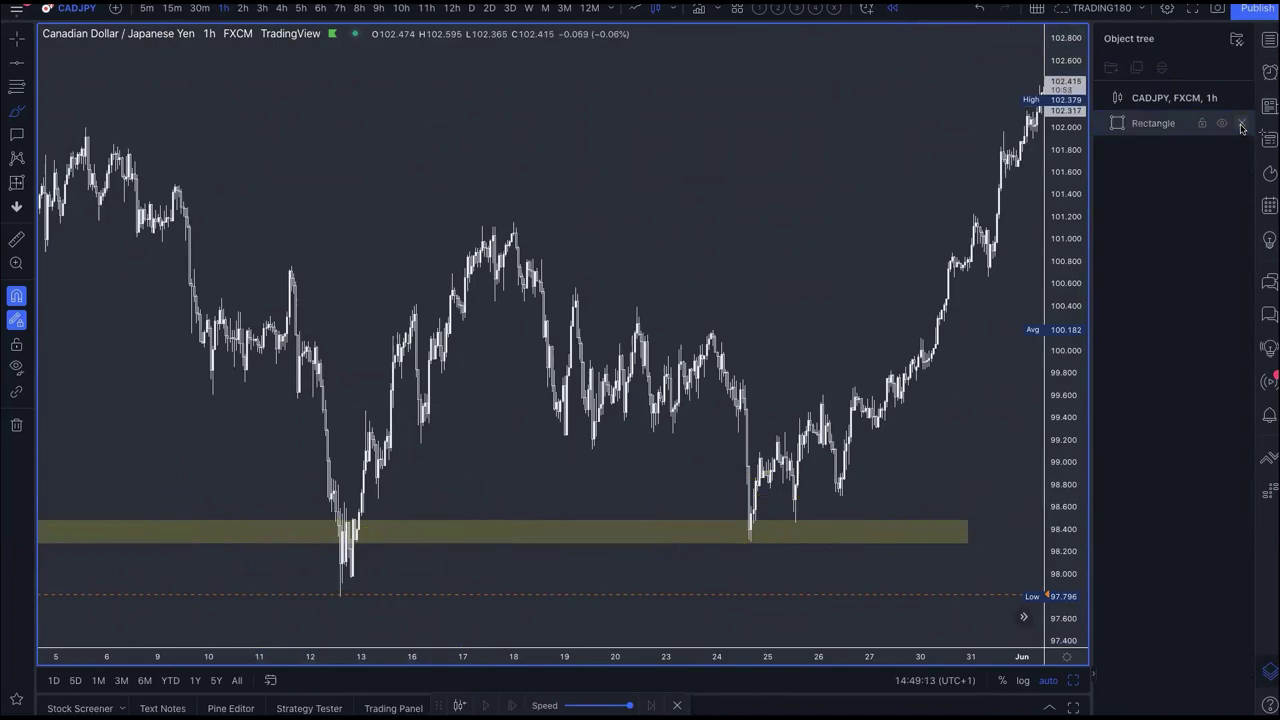
scroll(778, 351, down, 1)
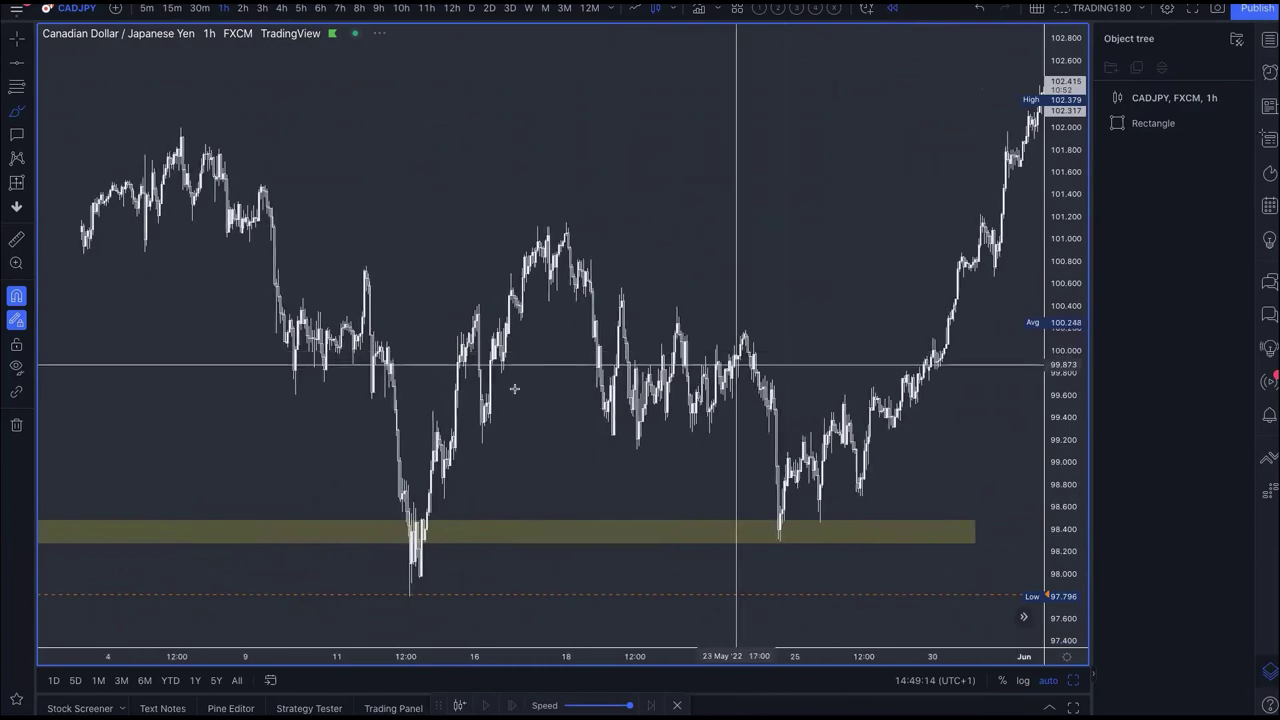
Draw a yellow rectangle from the 12 May low to 31 May, about 97.808–98.507
click(31, 116)
click(80, 162)
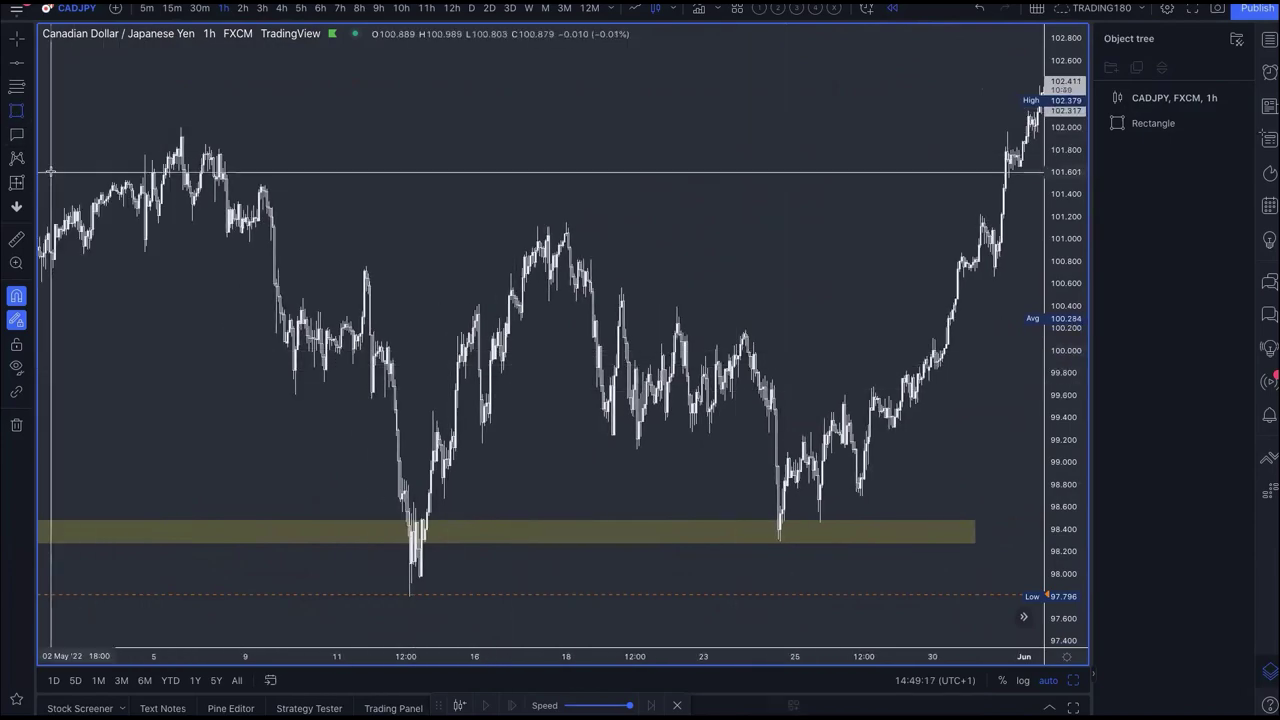
mouse_move(407, 594)
mouse_down()
mouse_move(828, 532)
mouse_move(983, 532)
mouse_move(1002, 517)
mouse_up()
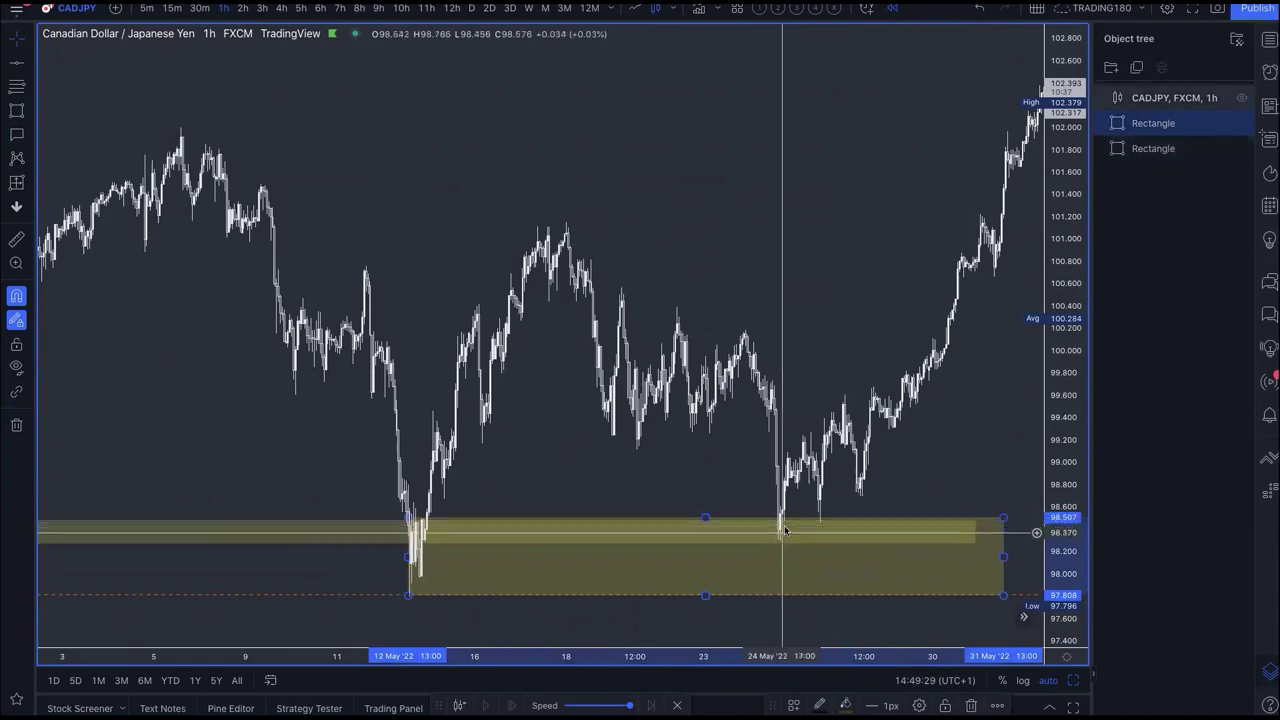
scroll(848, 462, down, 3)
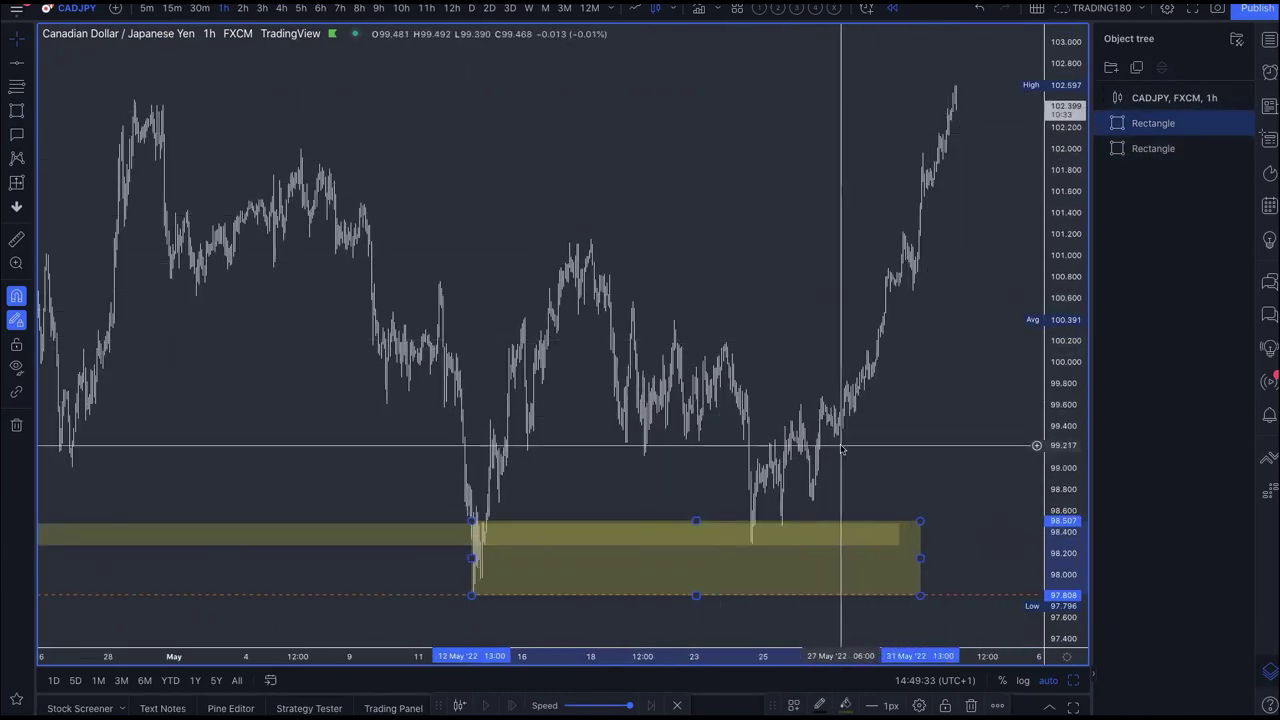
scroll(857, 474, down, 2)
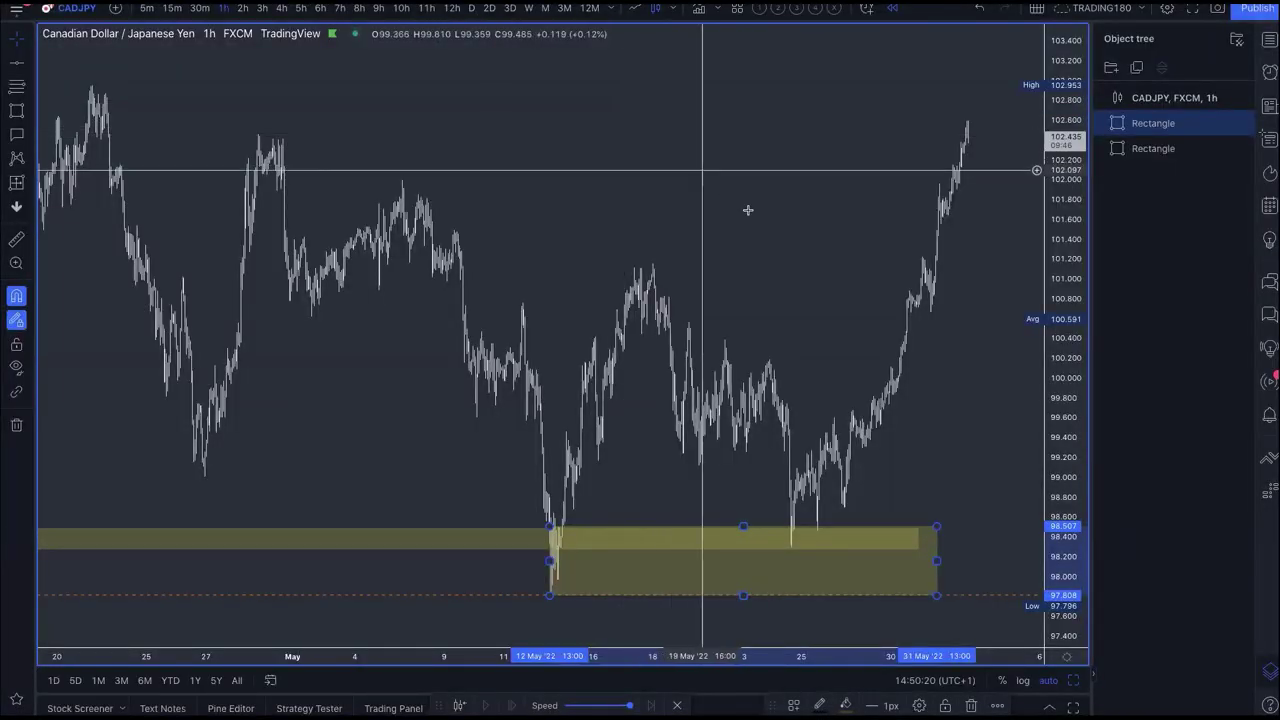
scroll(746, 209, down, 5)
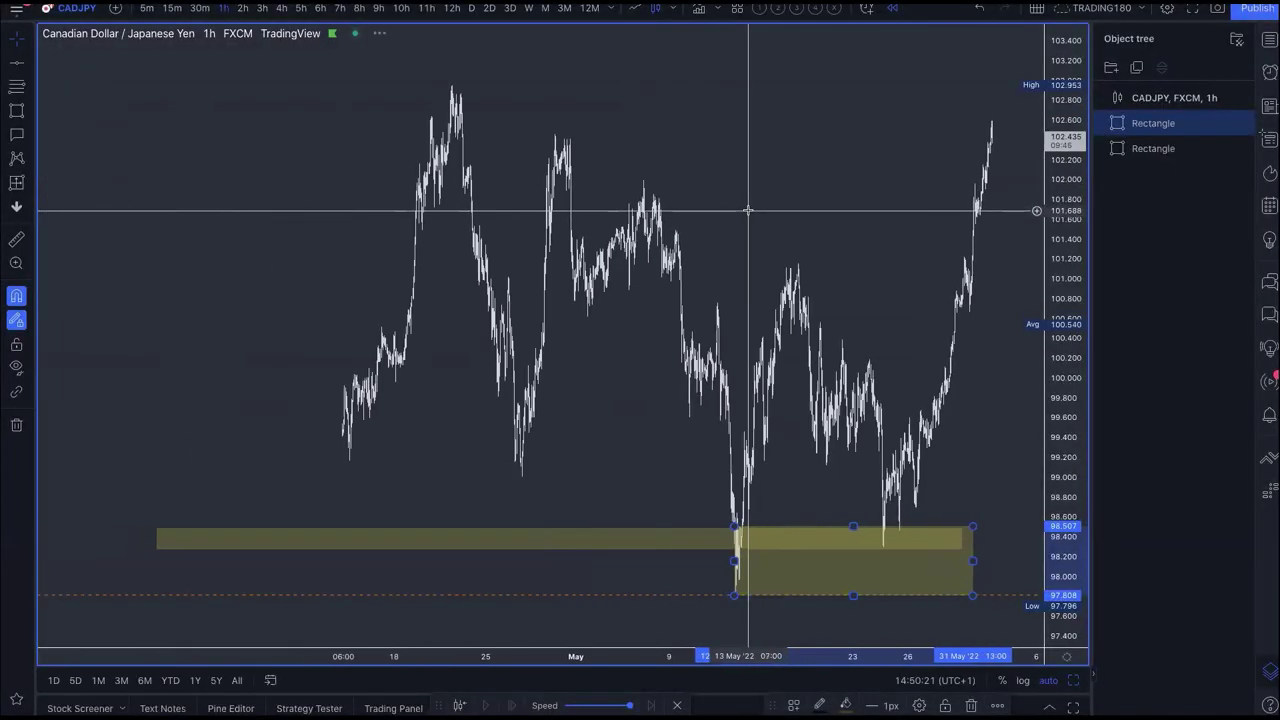
With the Brush, sketch a projected fall from the latest price down toward 97.000
scroll(871, 251, right, 5)
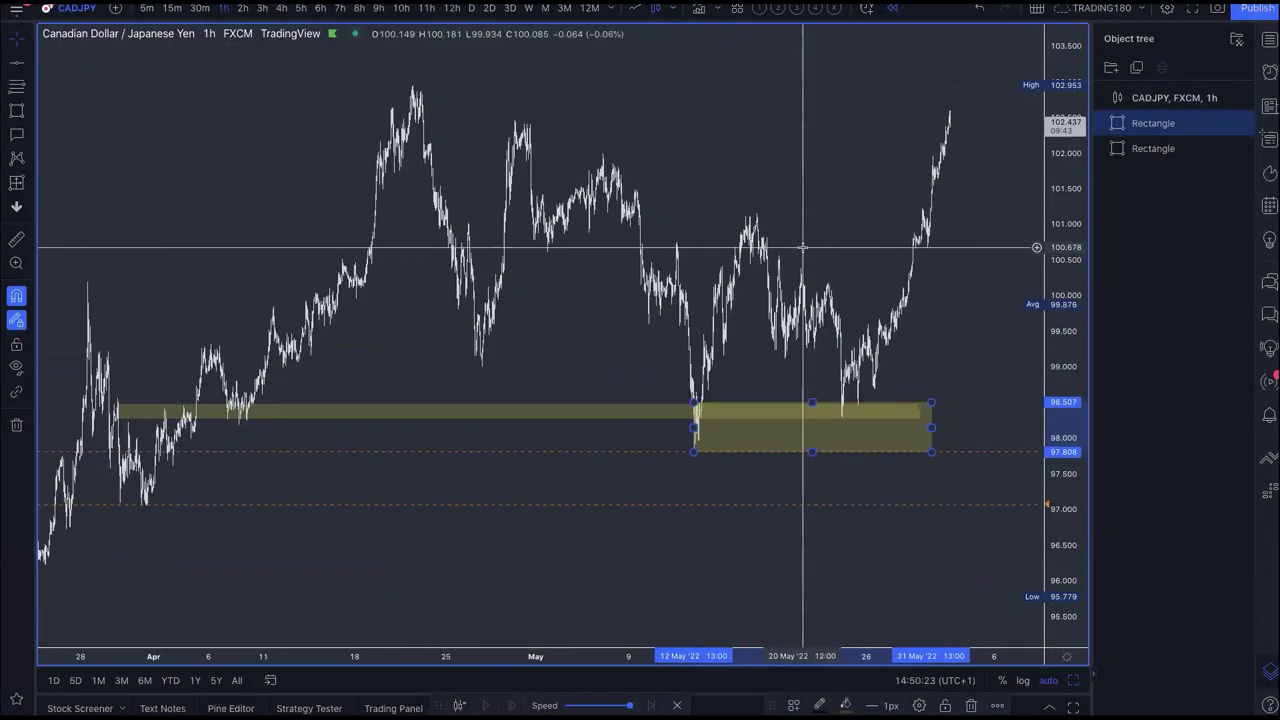
click(32, 110)
click(71, 111)
mouse_move(727, 170)
mouse_down()
mouse_move(750, 405)
mouse_move(843, 588)
mouse_up()
drag(864, 494, 872, 660)
Circle the bounce point at the zone and draw a rising arrow toward 100
scroll(886, 557, down, 4)
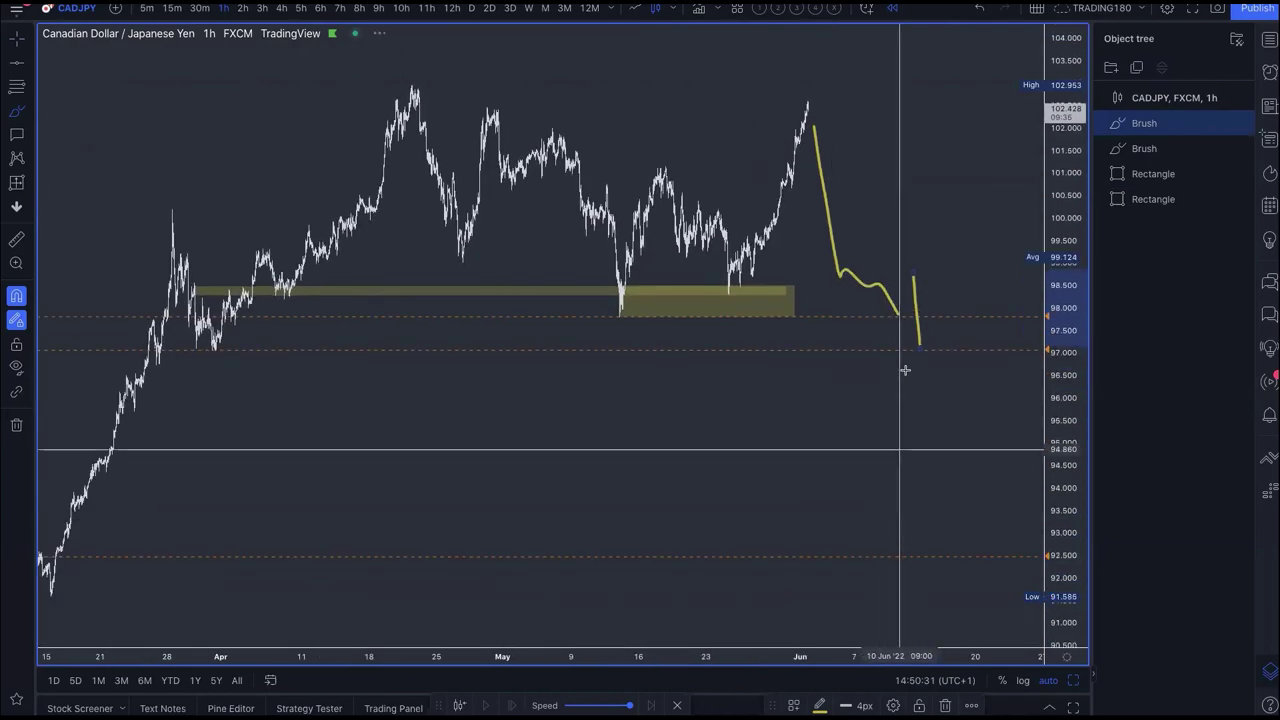
mouse_move(897, 300)
mouse_down()
mouse_move(889, 337)
mouse_move(911, 301)
mouse_up()
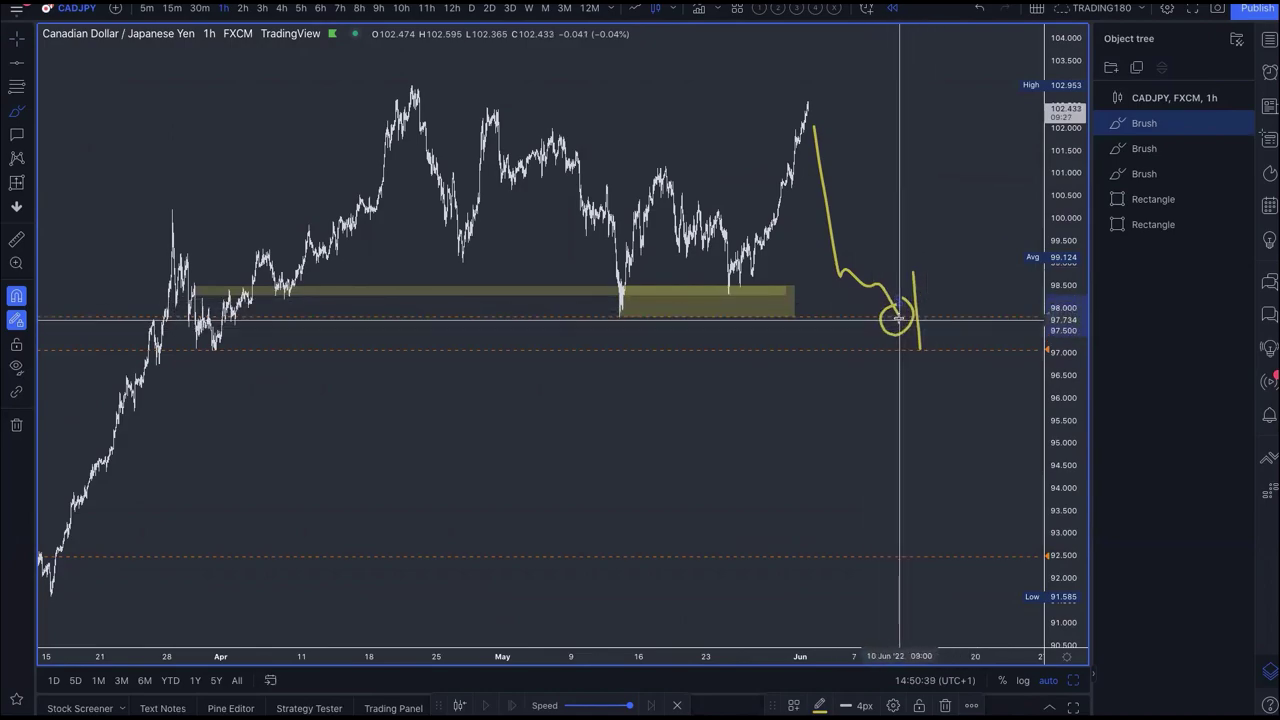
drag(903, 318, 920, 230)
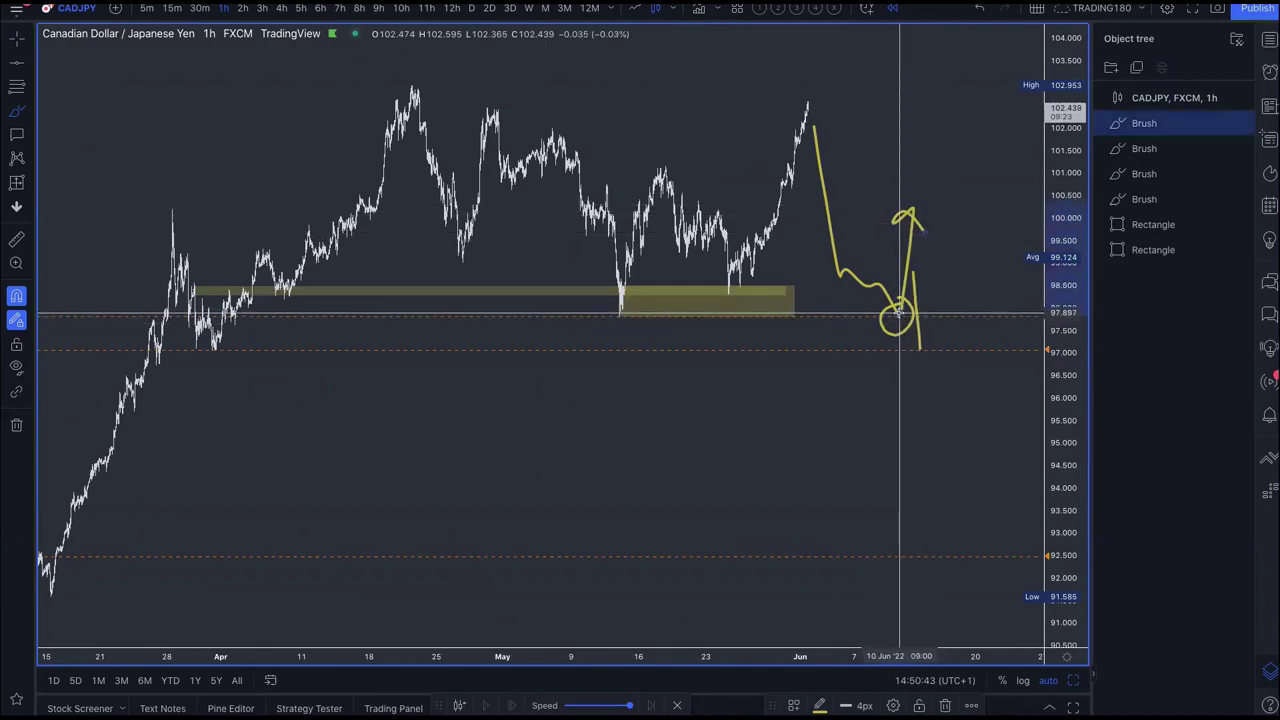
drag(911, 212, 925, 233)
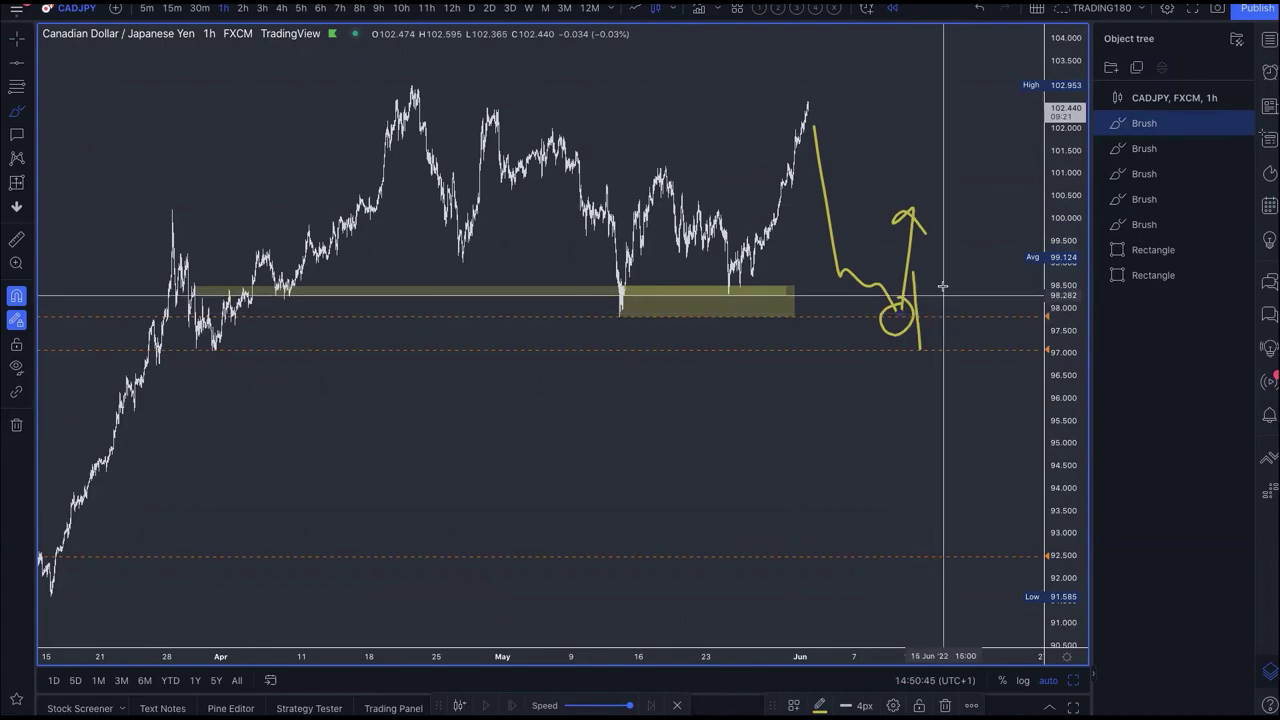
Draw a B beside the bounce circle and a line down to the projected low
drag(947, 283, 945, 302)
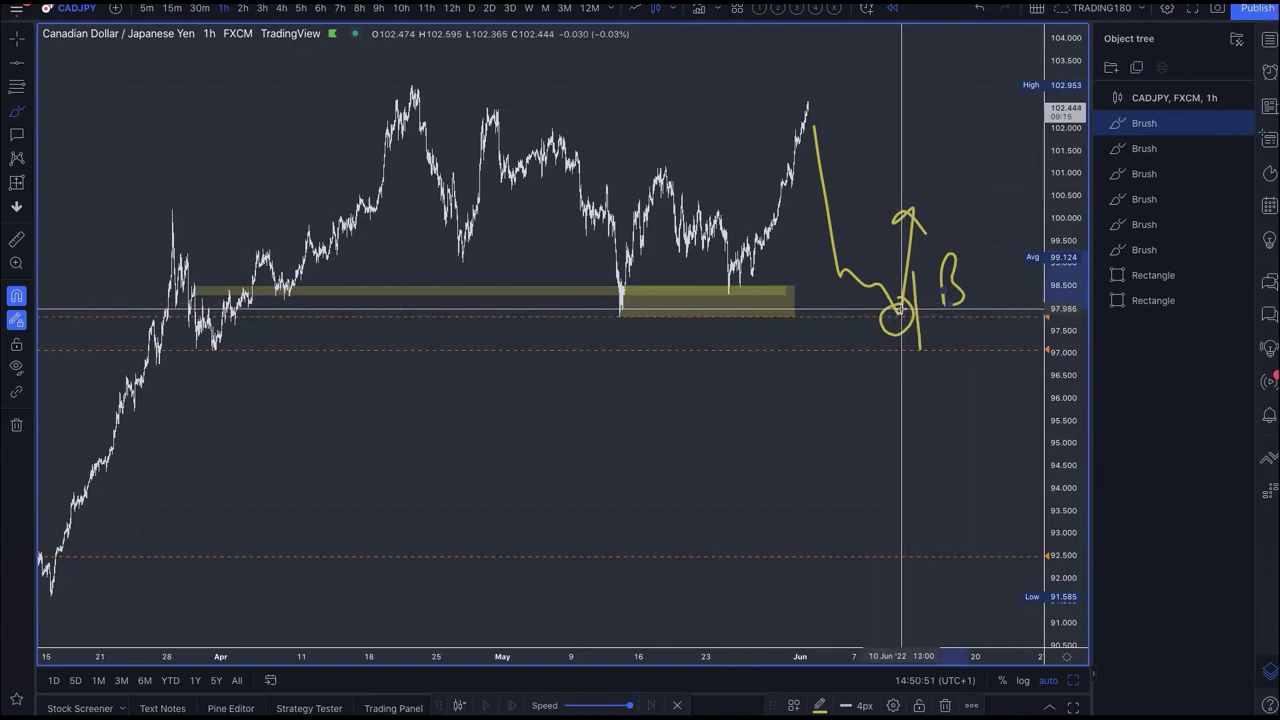
drag(959, 255, 957, 258)
mouse_move(900, 320)
mouse_down()
mouse_move(900, 382)
mouse_move(886, 350)
mouse_move(873, 364)
mouse_move(933, 358)
mouse_move(892, 371)
mouse_up()
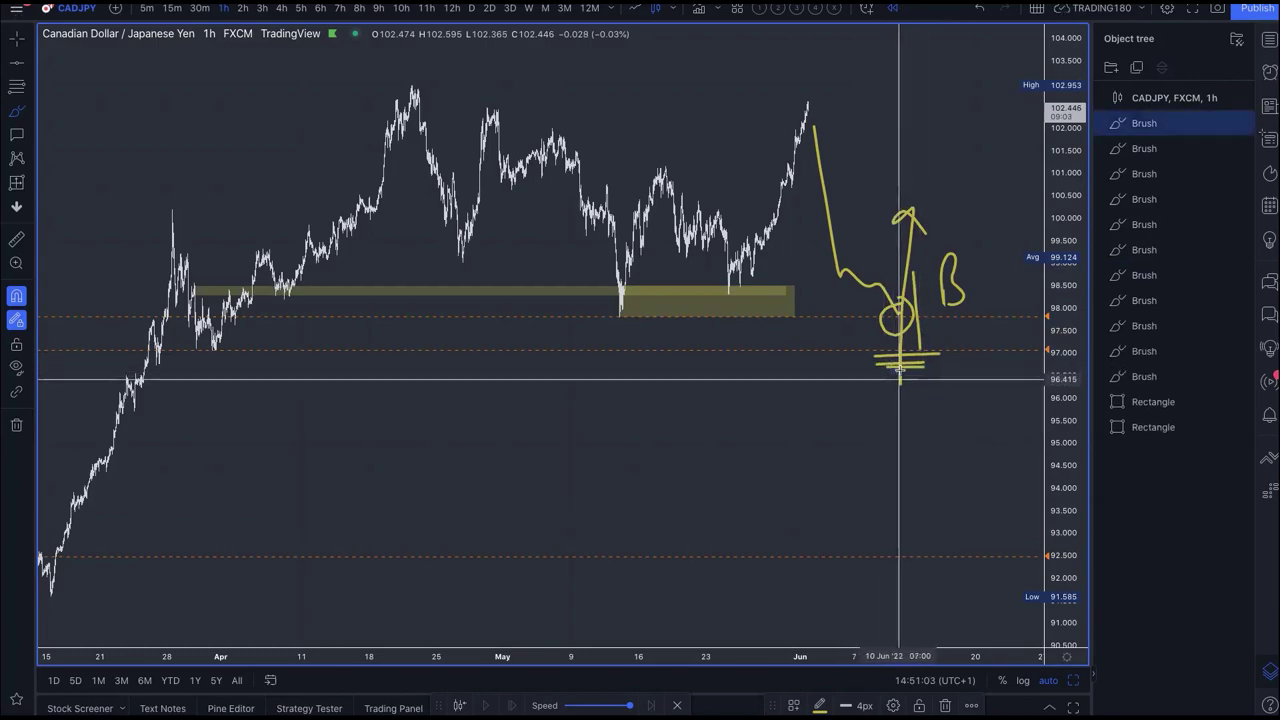
Circle the projected low near 97.000 below the zone
scroll(899, 370, down, 2)
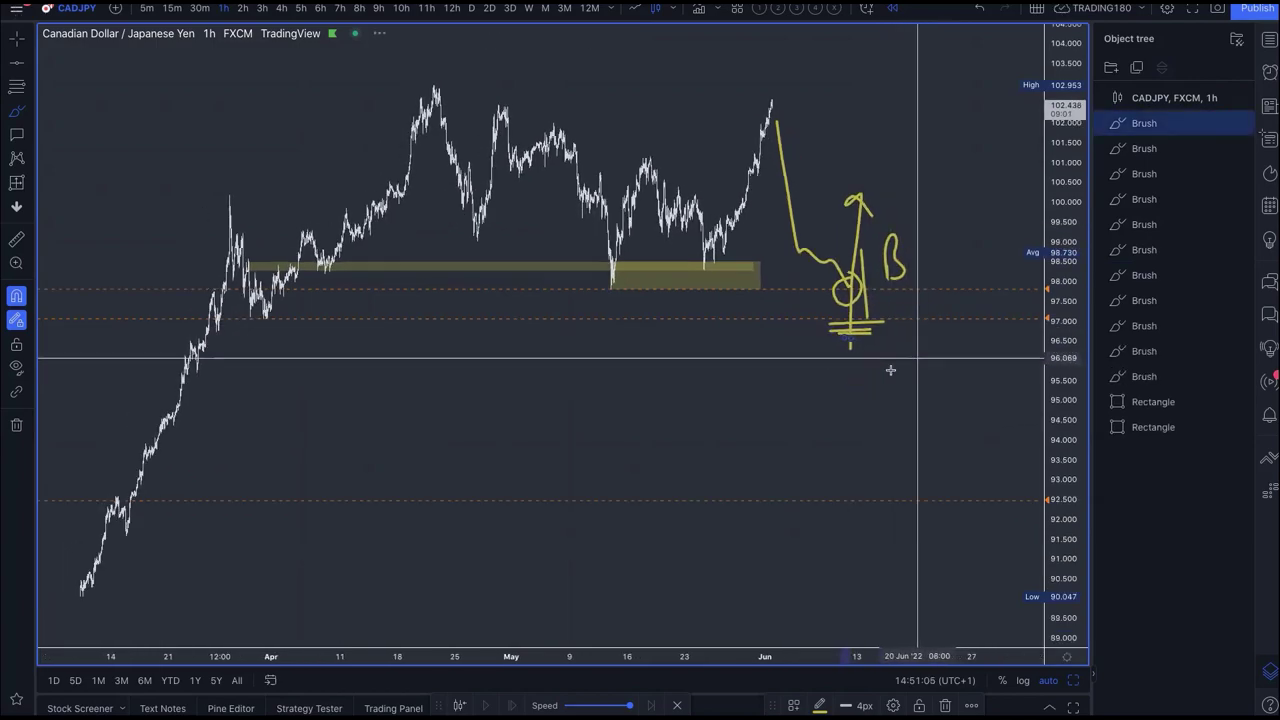
scroll(851, 337, right, 2)
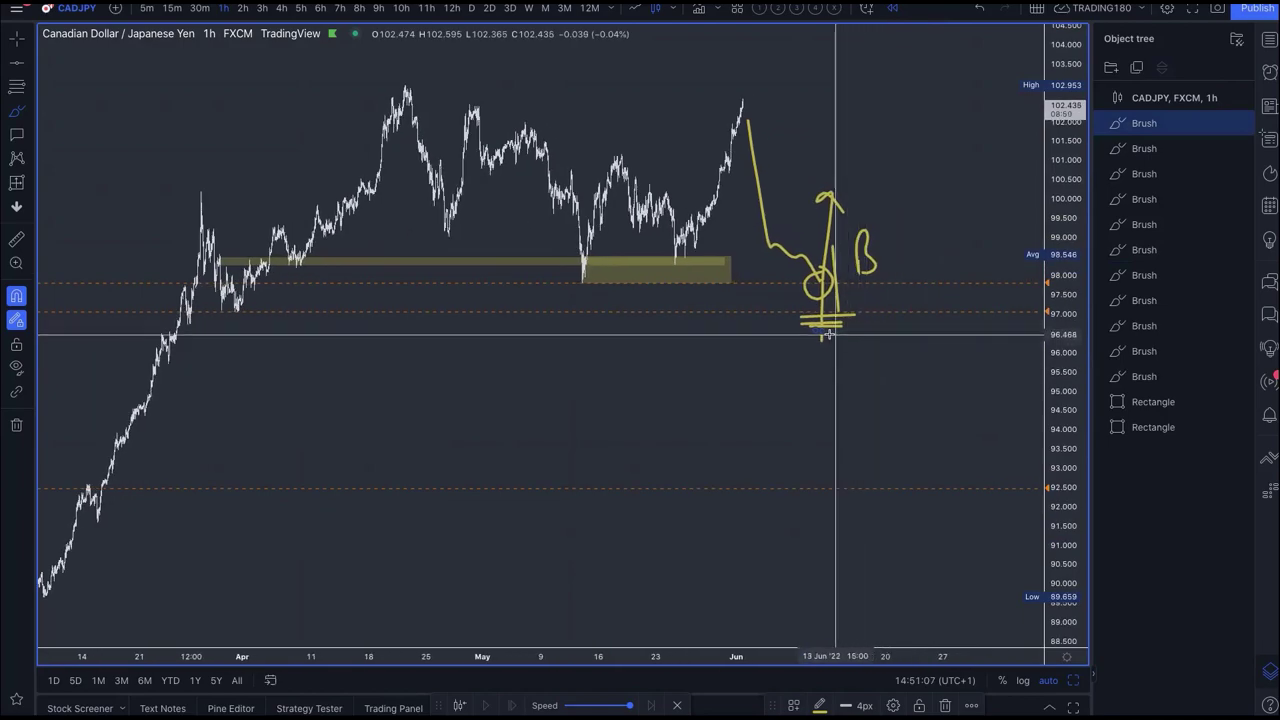
mouse_move(831, 306)
mouse_down()
mouse_move(814, 343)
mouse_move(848, 302)
mouse_move(820, 343)
mouse_move(922, 257)
mouse_move(1012, 80)
mouse_move(1022, 115)
mouse_up()
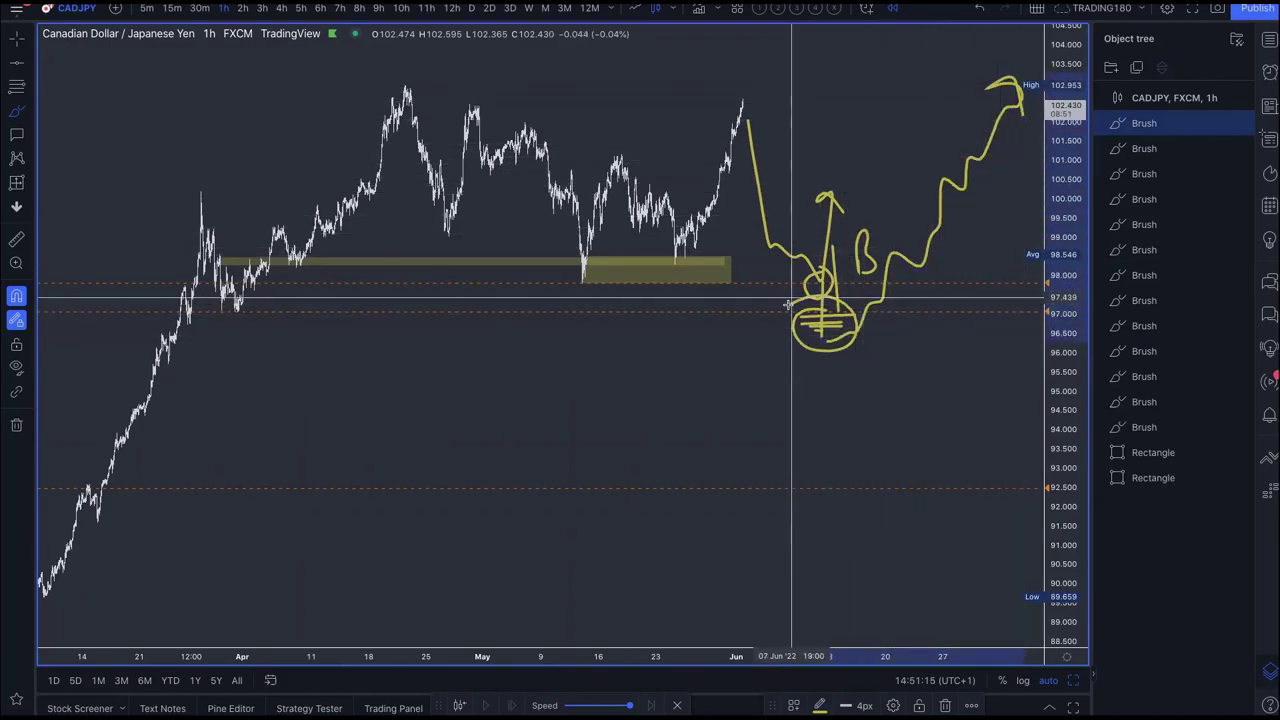